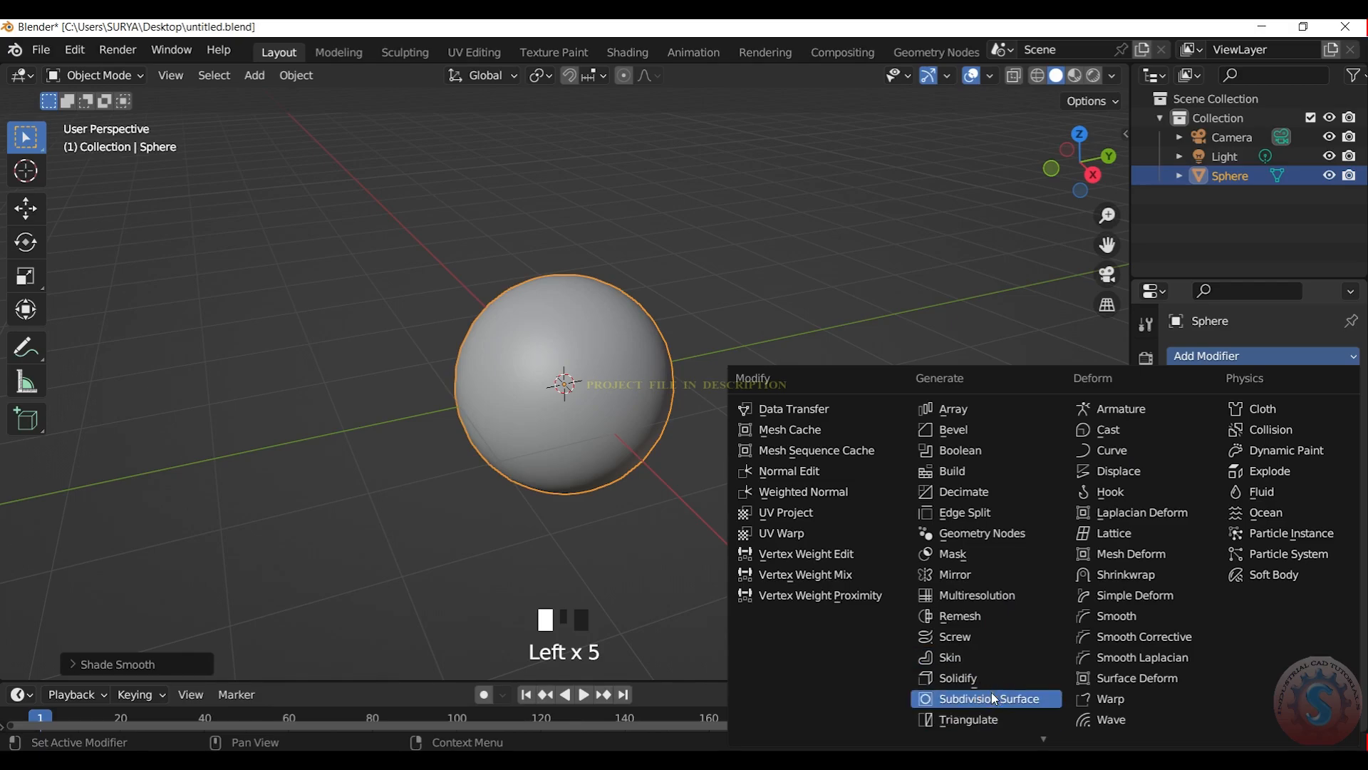
Step: Add a Subdivision Surface modifier to the sphere and set both its viewport and render levels to 4
{"action": "left_click", "coordinate": [1275, 437]}
{"action": "type", "text": "4"}
{"action": "left_click", "coordinate": [937, 368]}
{"action": "left_click", "coordinate": [1280, 460]}
{"action": "type", "text": "4"}
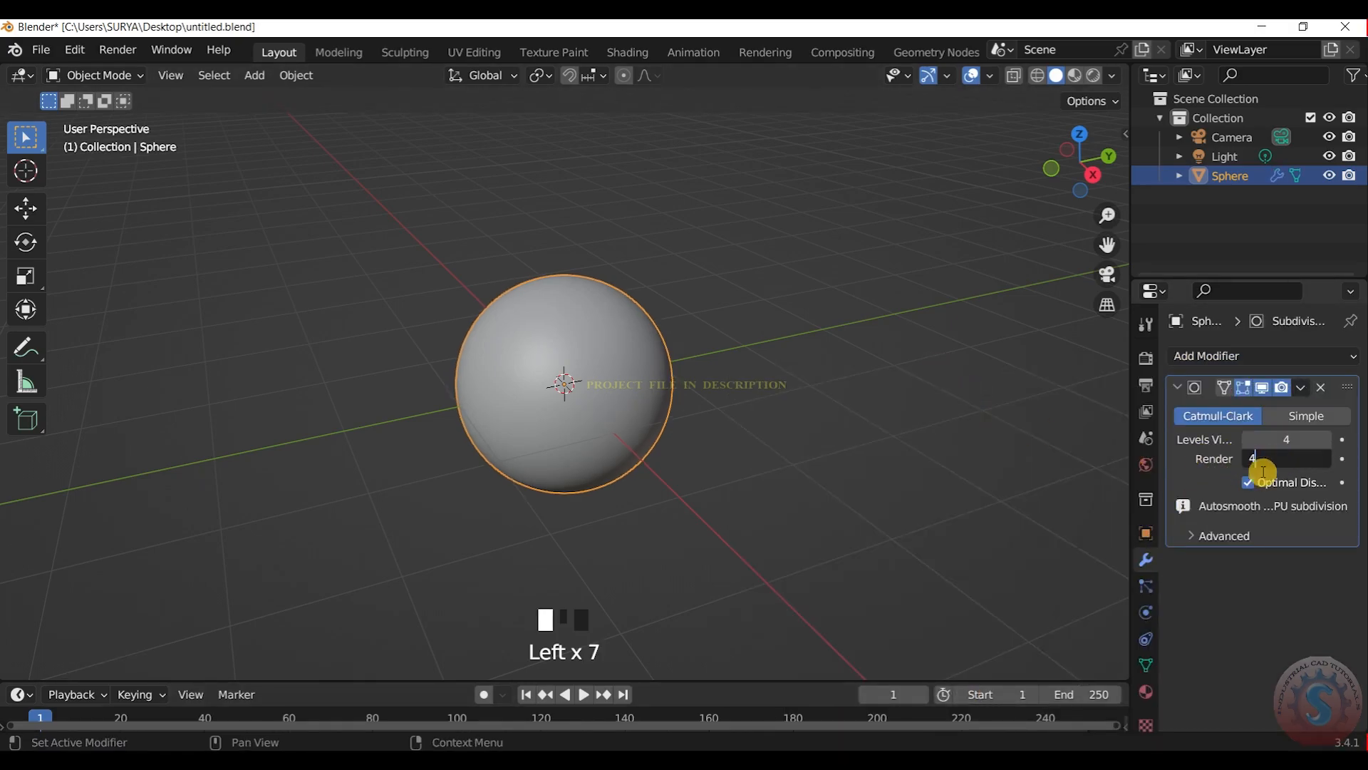
{"action": "left_click", "coordinate": [934, 395]}
Step: Apply Shade Smooth to the sphere
{"action": "left_click", "coordinate": [734, 354]}
{"action": "left_click", "coordinate": [628, 332]}
{"action": "right_click", "coordinate": [629, 332]}
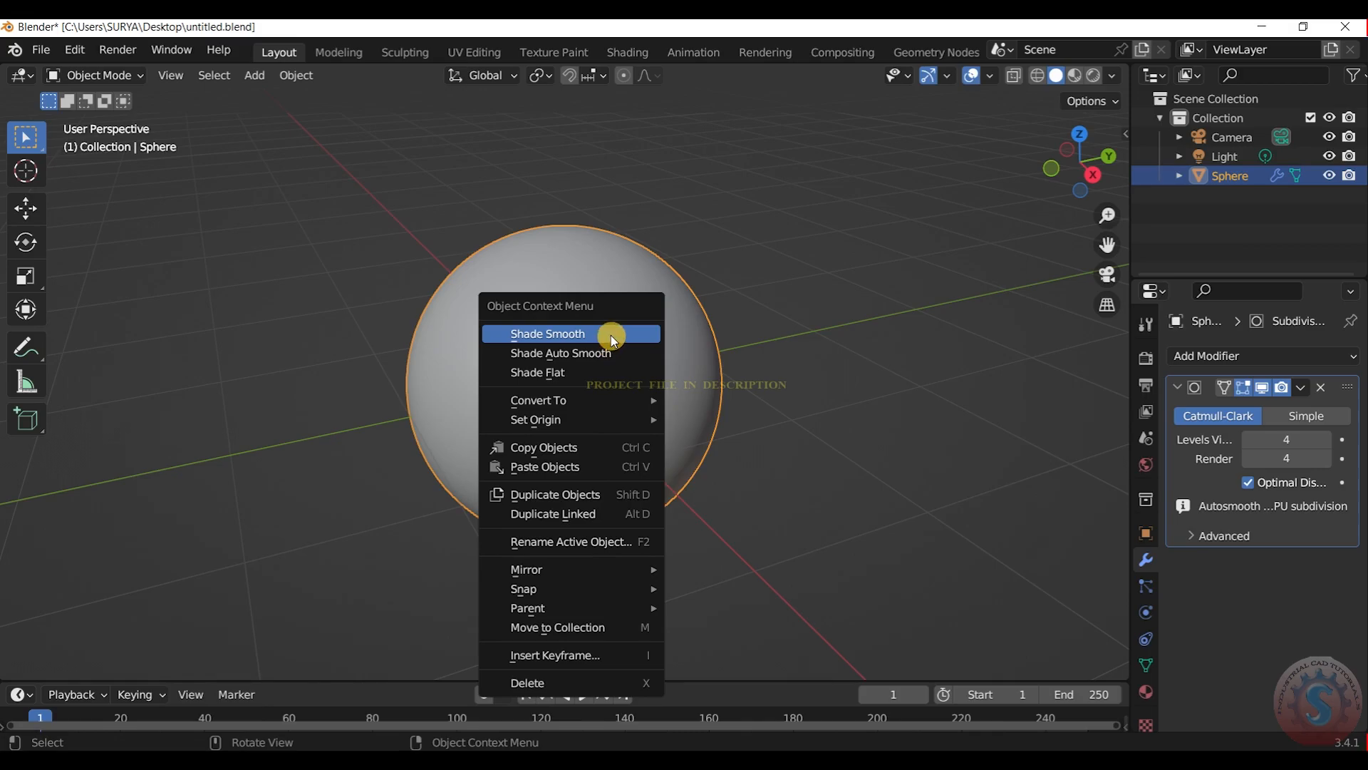
{"action": "left_click", "coordinate": [610, 335]}
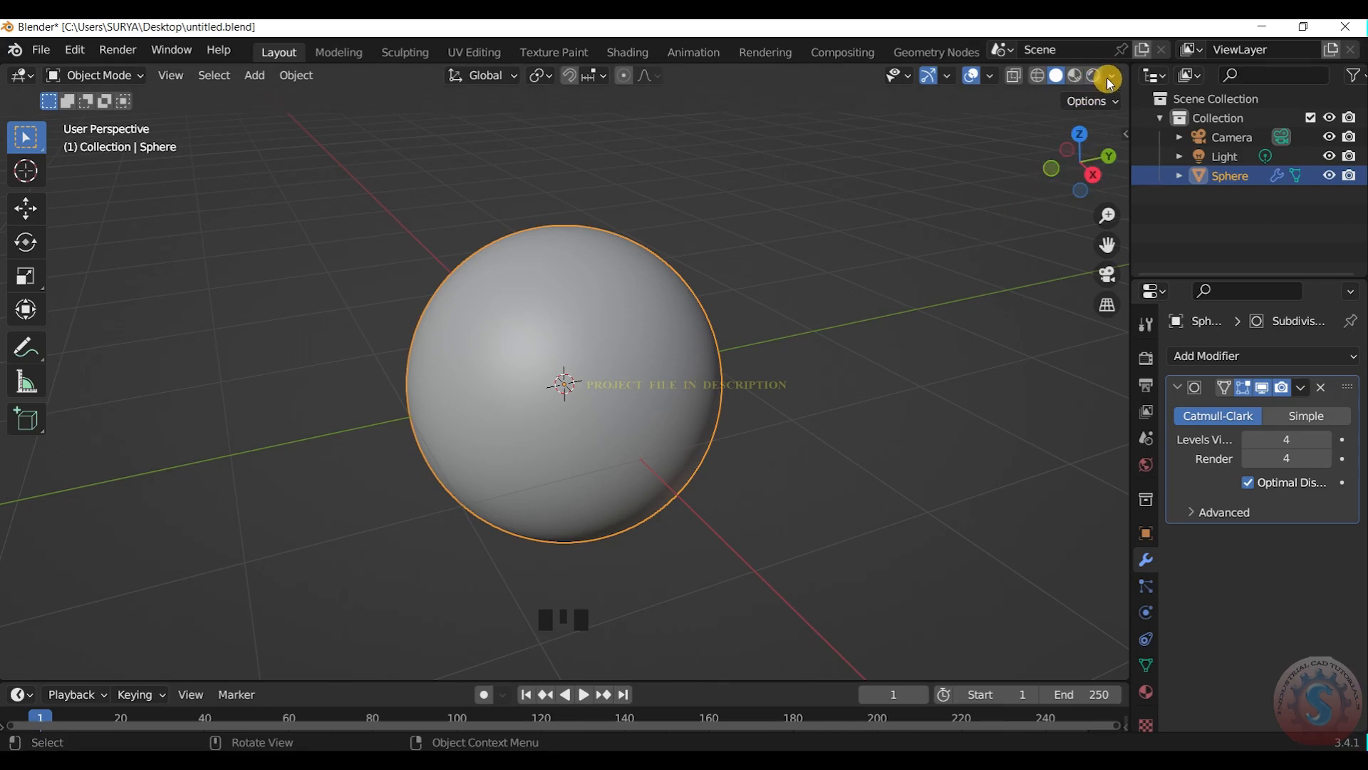
Step: Switch to the Shading workspace and enlarge the node editor area beneath the viewport
{"action": "left_click", "coordinate": [626, 54]}
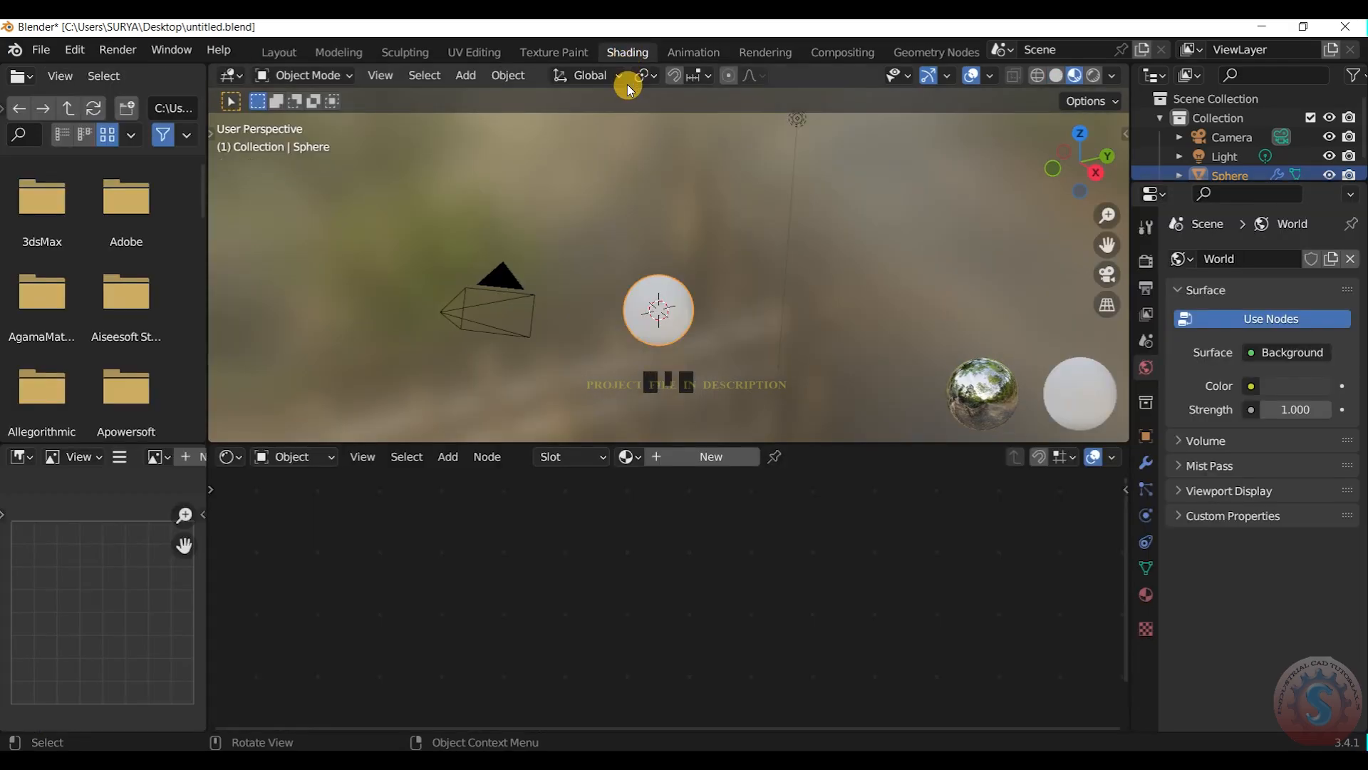
{"action": "scroll", "coordinate": [689, 352], "scroll_direction": "up", "scroll_amount": 3}
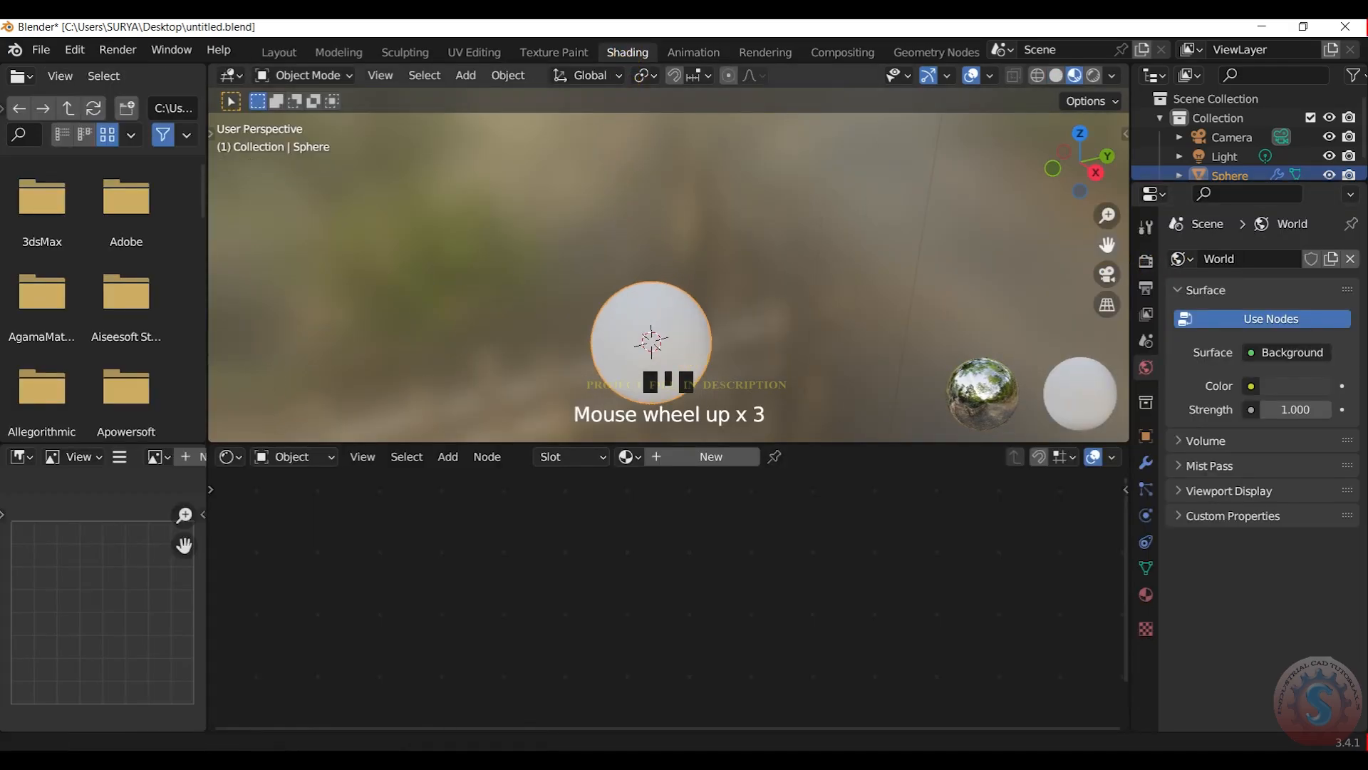
{"action": "left_click_drag", "start_coordinate": [1107, 245], "coordinate": [931, 244]}
{"action": "scroll", "coordinate": [689, 244], "scroll_direction": "up", "scroll_amount": 2}
{"action": "scroll", "coordinate": [690, 244], "scroll_direction": "up", "scroll_amount": 1}
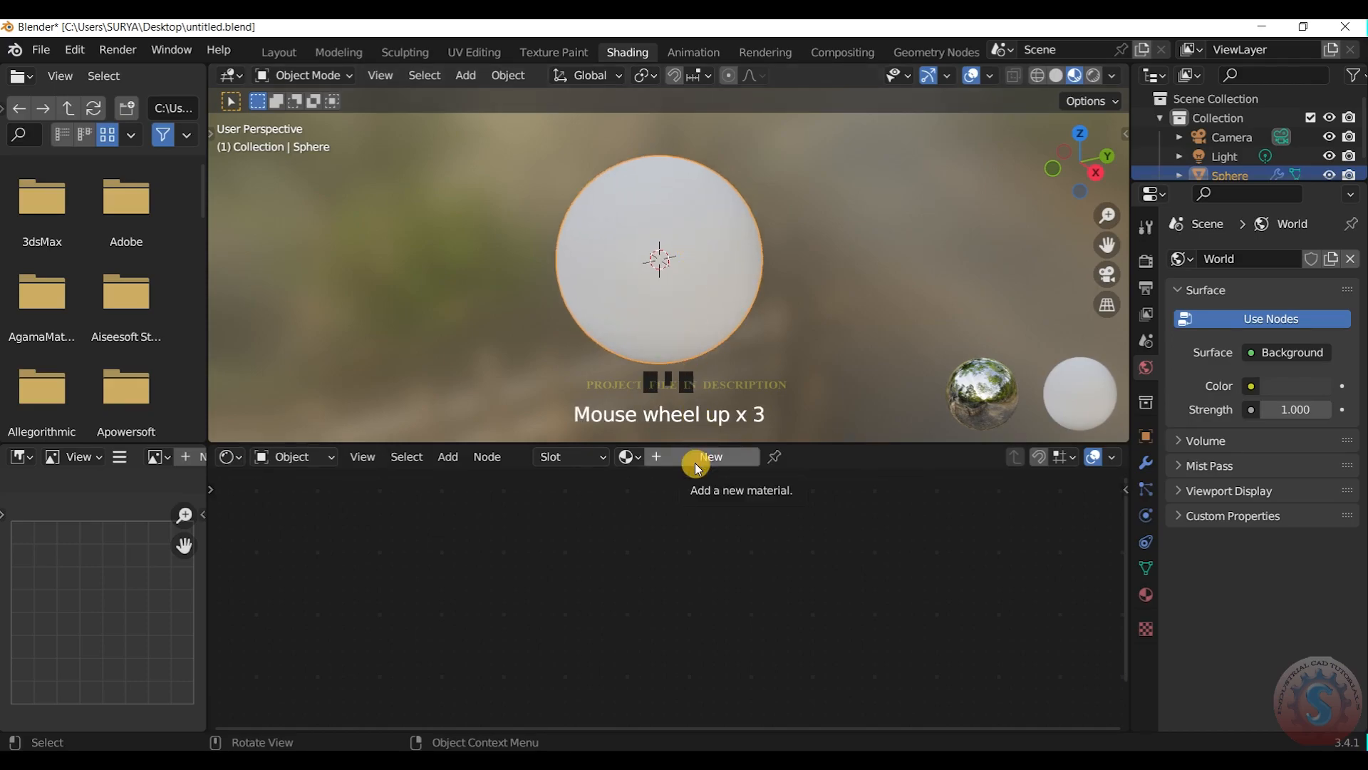
{"action": "left_click_drag", "start_coordinate": [790, 444], "coordinate": [799, 302]}
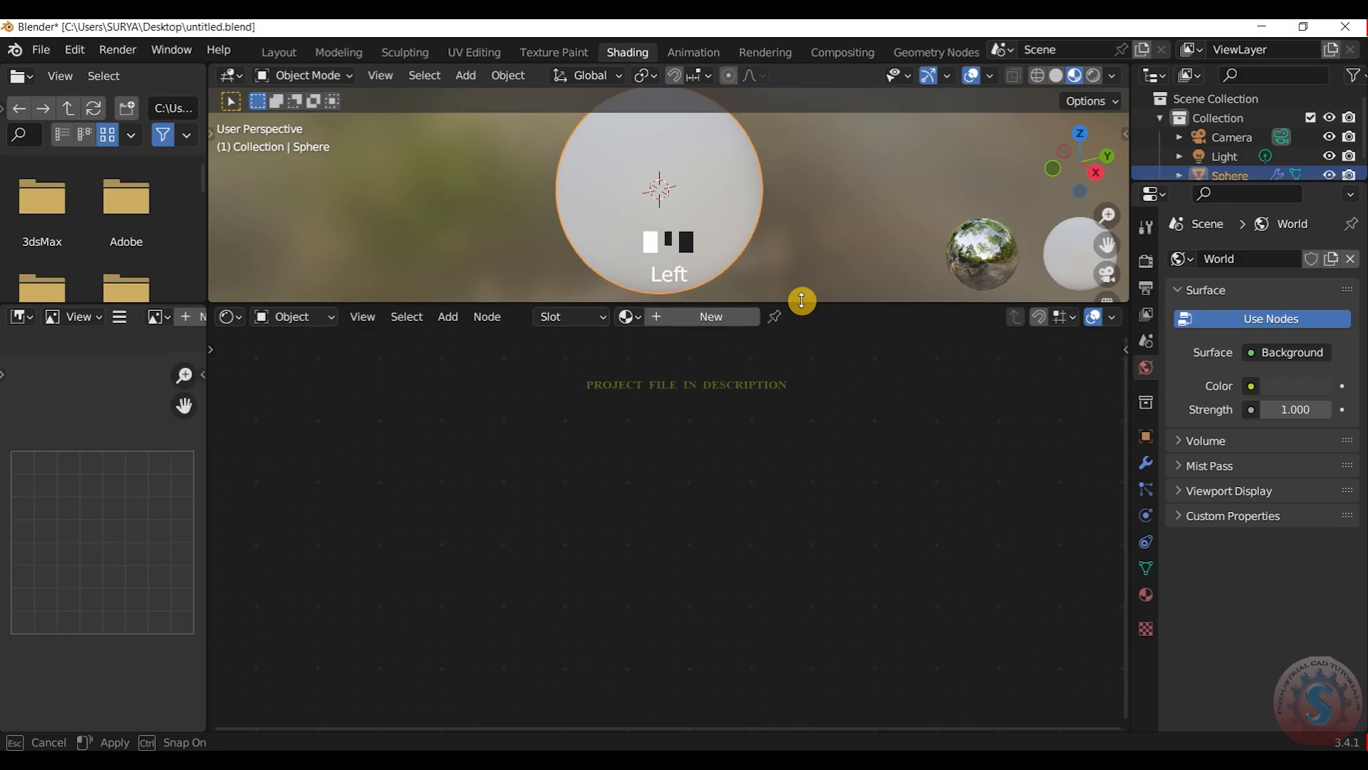
{"action": "scroll", "coordinate": [704, 189], "scroll_direction": "down", "scroll_amount": 1}
{"action": "scroll", "coordinate": [703, 188], "scroll_direction": "up", "scroll_amount": 1}
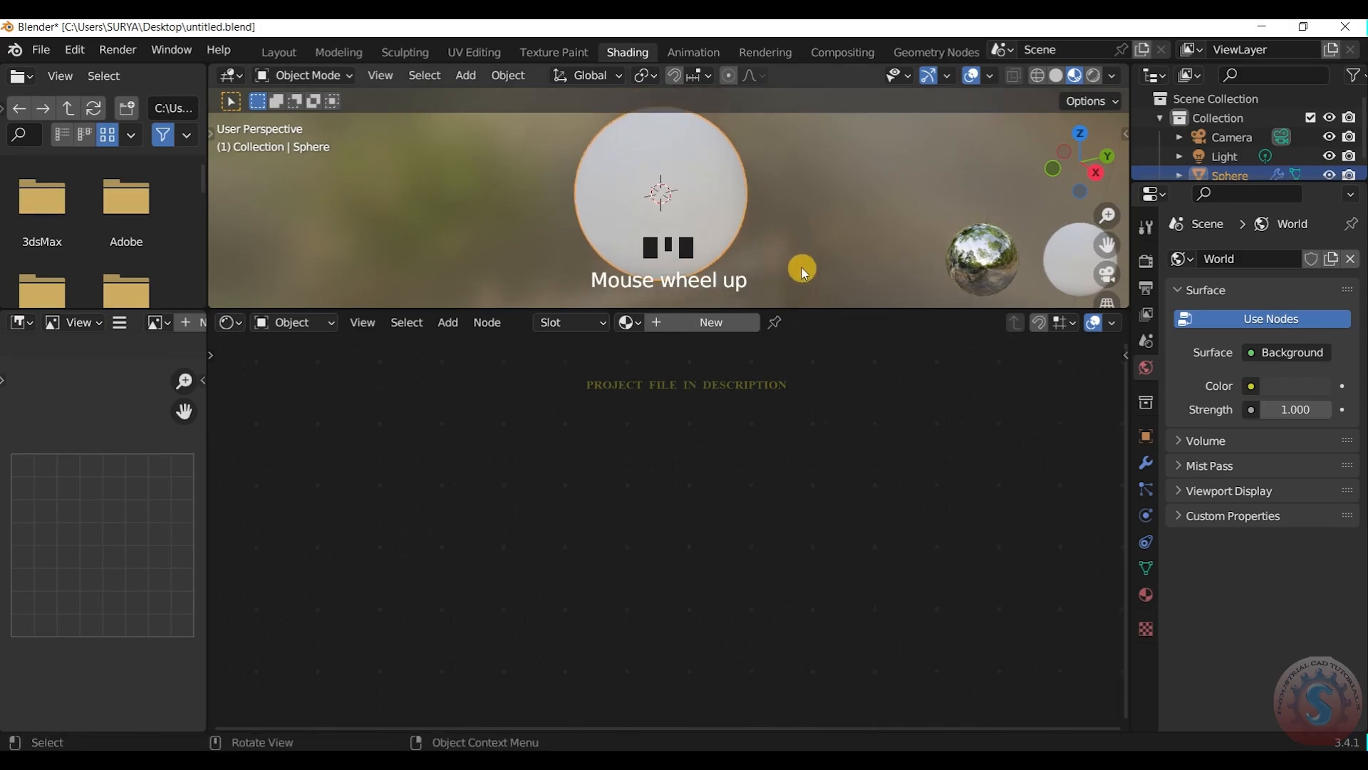
Step: Stop the Shortcut VUr on-screen display and hide the viewport sidebar again
{"action": "left_click_drag", "start_coordinate": [1108, 246], "coordinate": [1112, 245]}
{"action": "left_click", "coordinate": [1133, 154]}
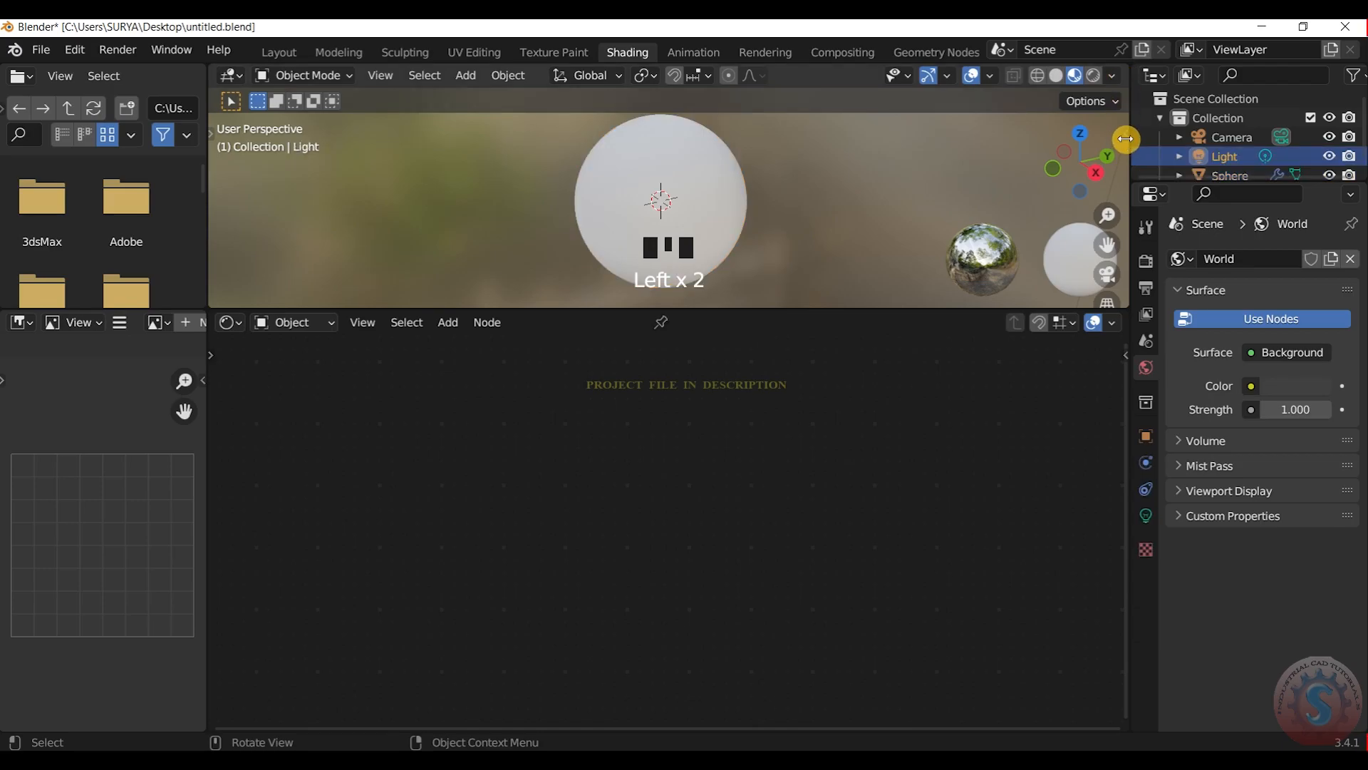
{"action": "left_click", "coordinate": [1126, 135]}
{"action": "left_click", "coordinate": [1118, 274]}
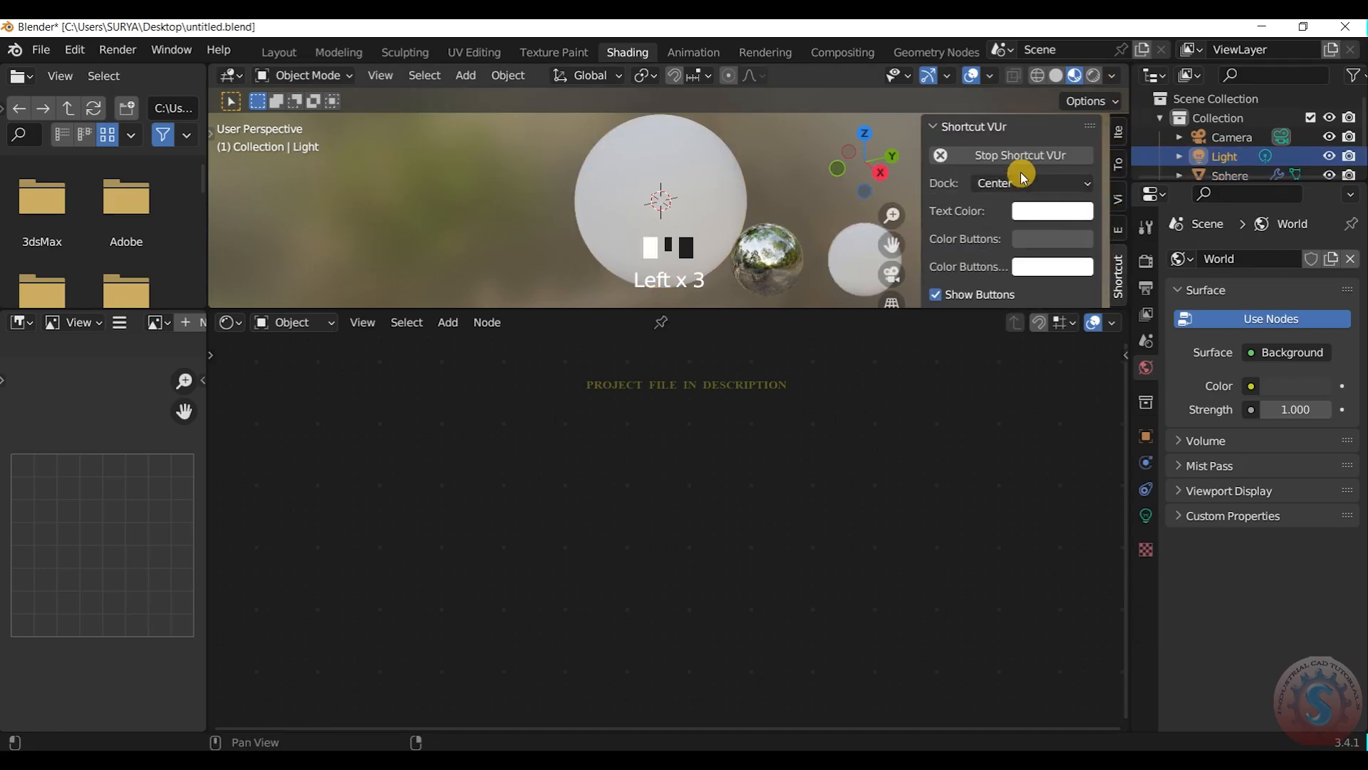
{"action": "left_click", "coordinate": [967, 155]}
{"action": "left_click", "coordinate": [799, 144]}
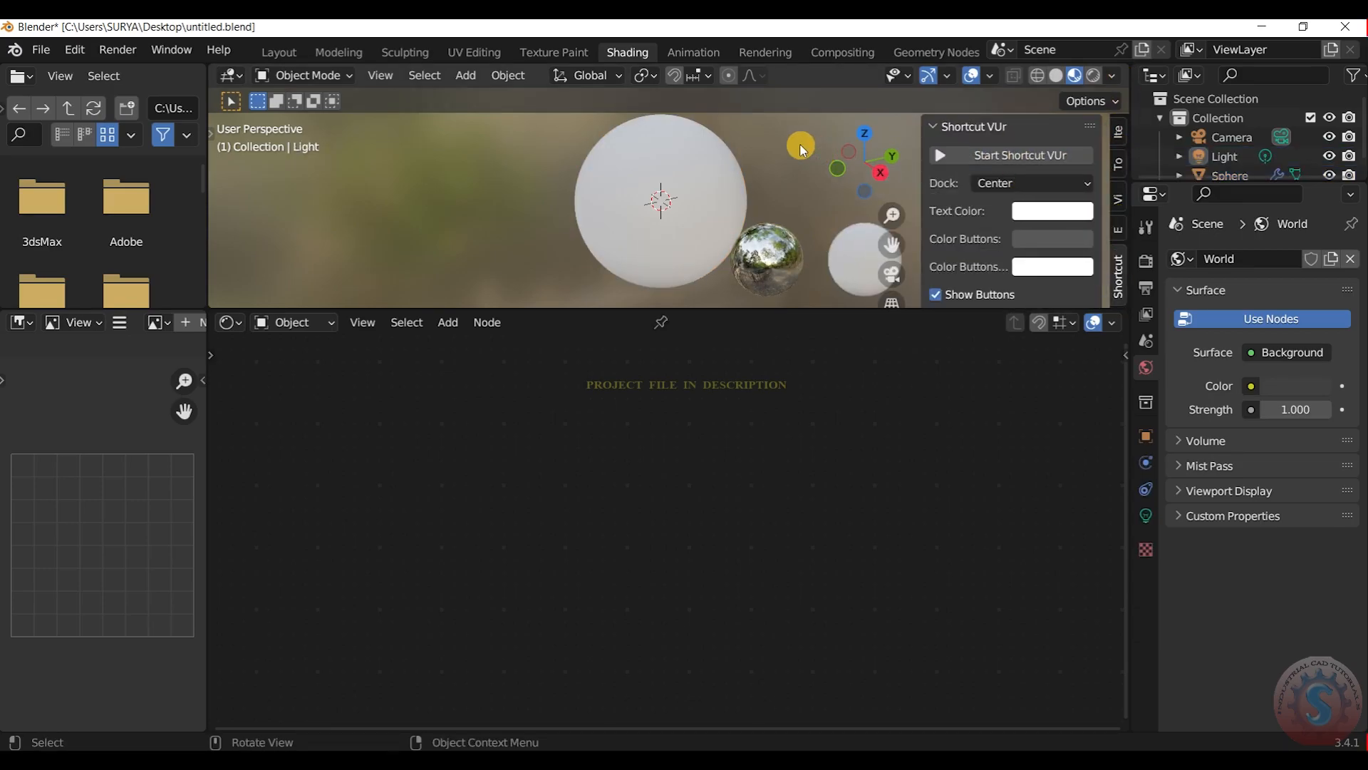
{"action": "key", "text": "n"}
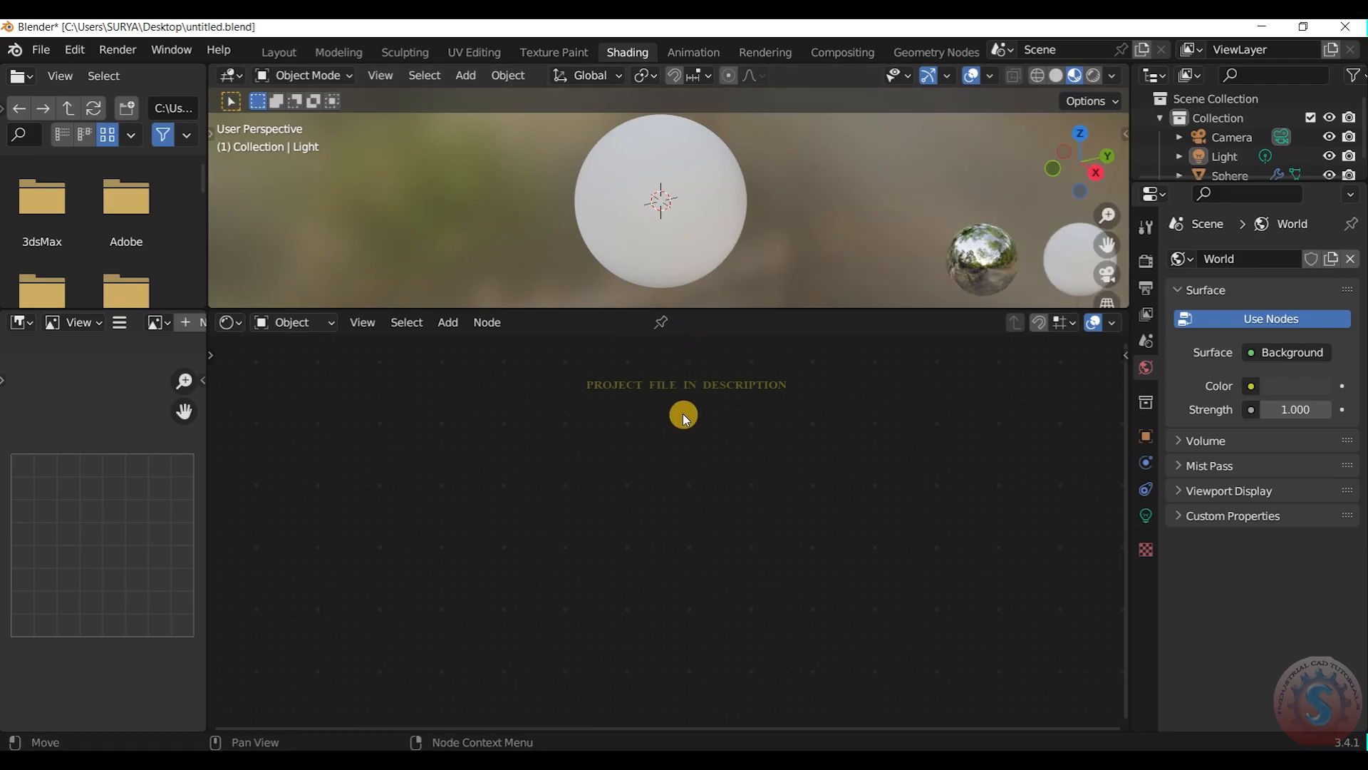
Step: Create a new material on the sphere and name it polished_aluminium_metal
{"action": "left_click", "coordinate": [700, 215]}
{"action": "left_click", "coordinate": [705, 322]}
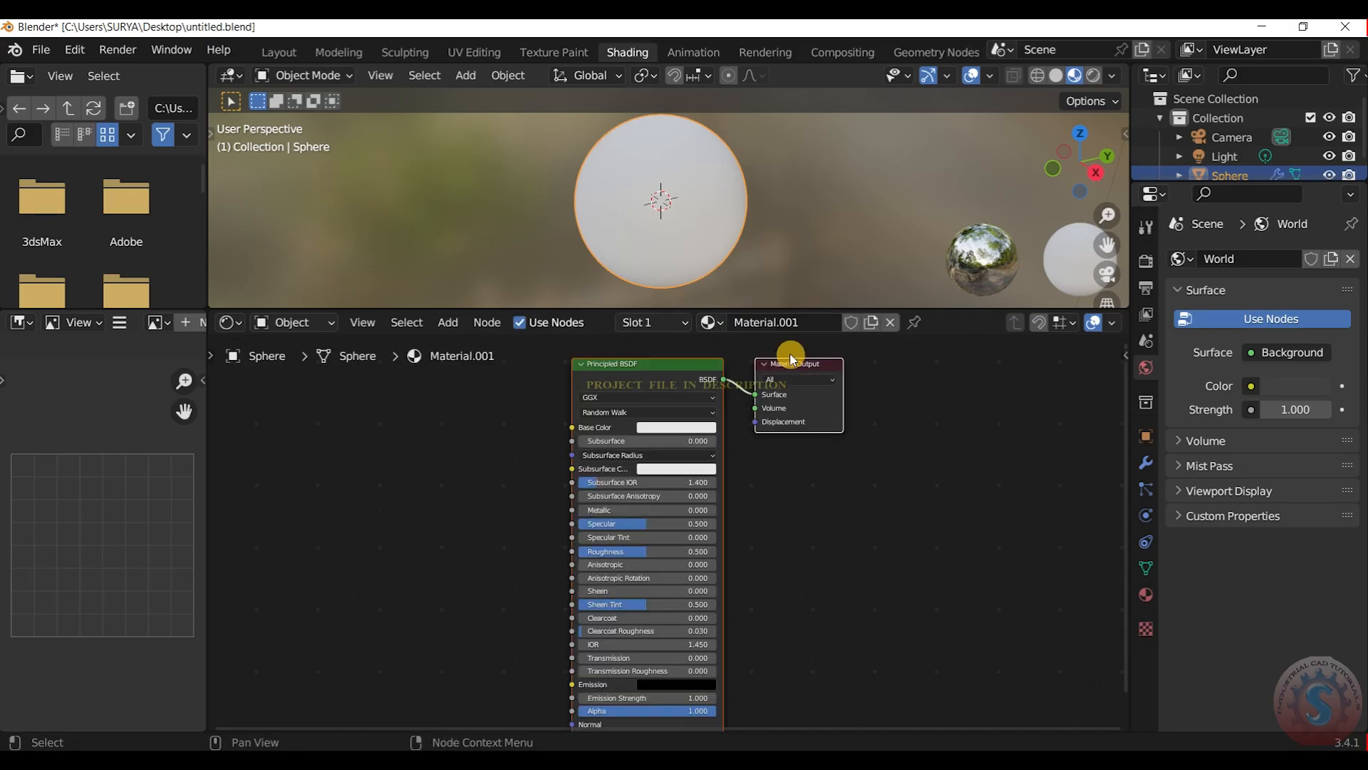
{"action": "double_click", "coordinate": [803, 322]}
{"action": "key", "text": "BackSpace"}
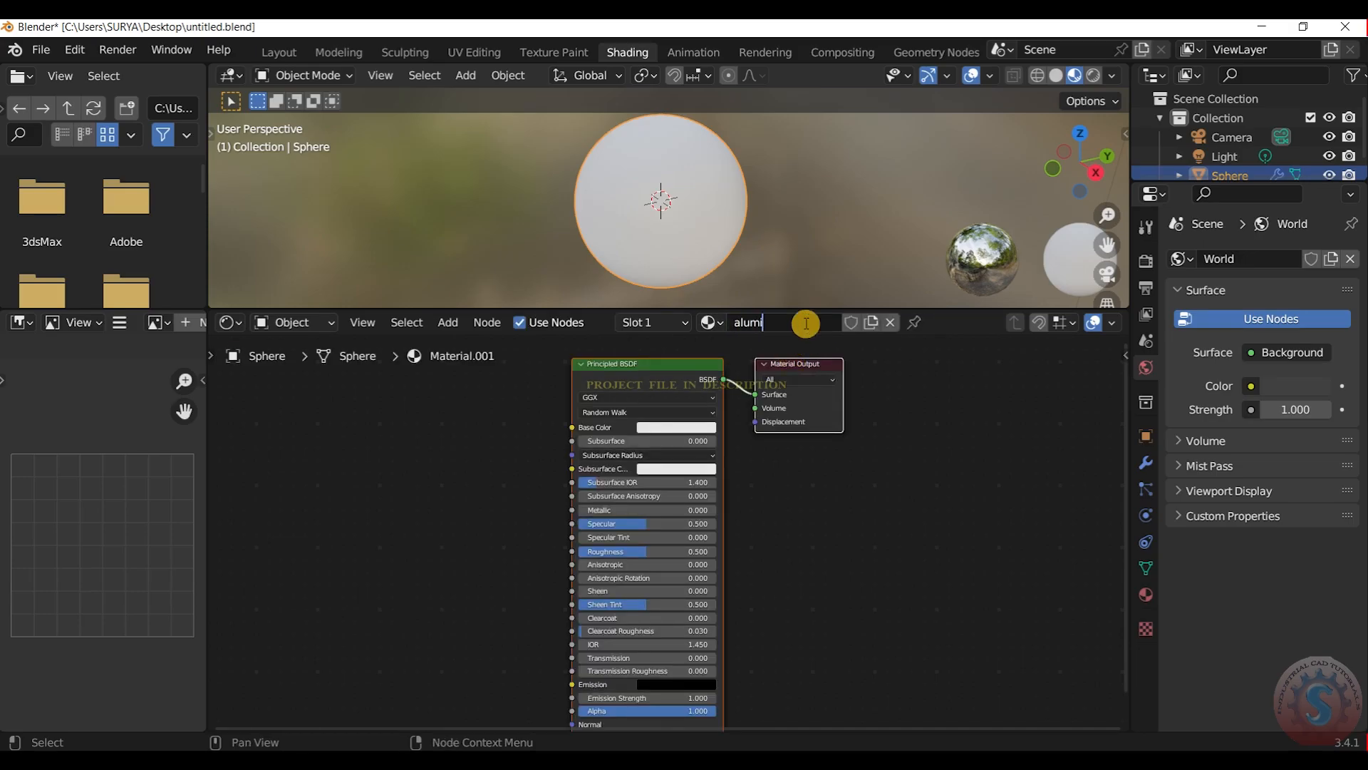
{"action": "key", "text": "BackSpace"}
{"action": "key", "text": "BackSpace"}
{"action": "key", "text": "BackSpace"}
{"action": "key", "text": "BackSpace"}
{"action": "key", "text": "BackSpace"}
{"action": "type", "text": "_metal"}
{"action": "key", "text": "Return"}
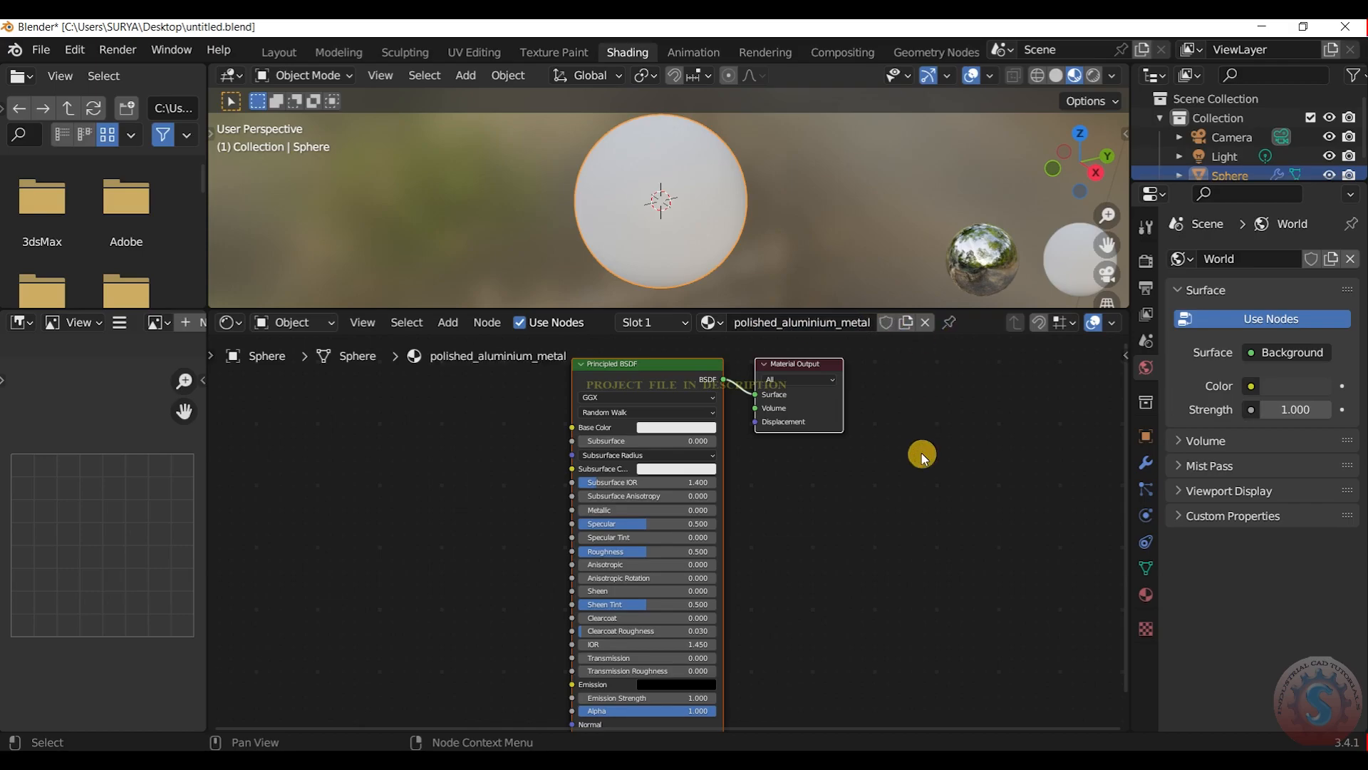
Step: Add a Mix node beside the Principled BSDF node and set its data type to Color
{"action": "middle_click_drag", "start_coordinate": [824, 494], "coordinate": [922, 501]}
{"action": "scroll", "coordinate": [783, 435], "scroll_direction": "up", "scroll_amount": 1}
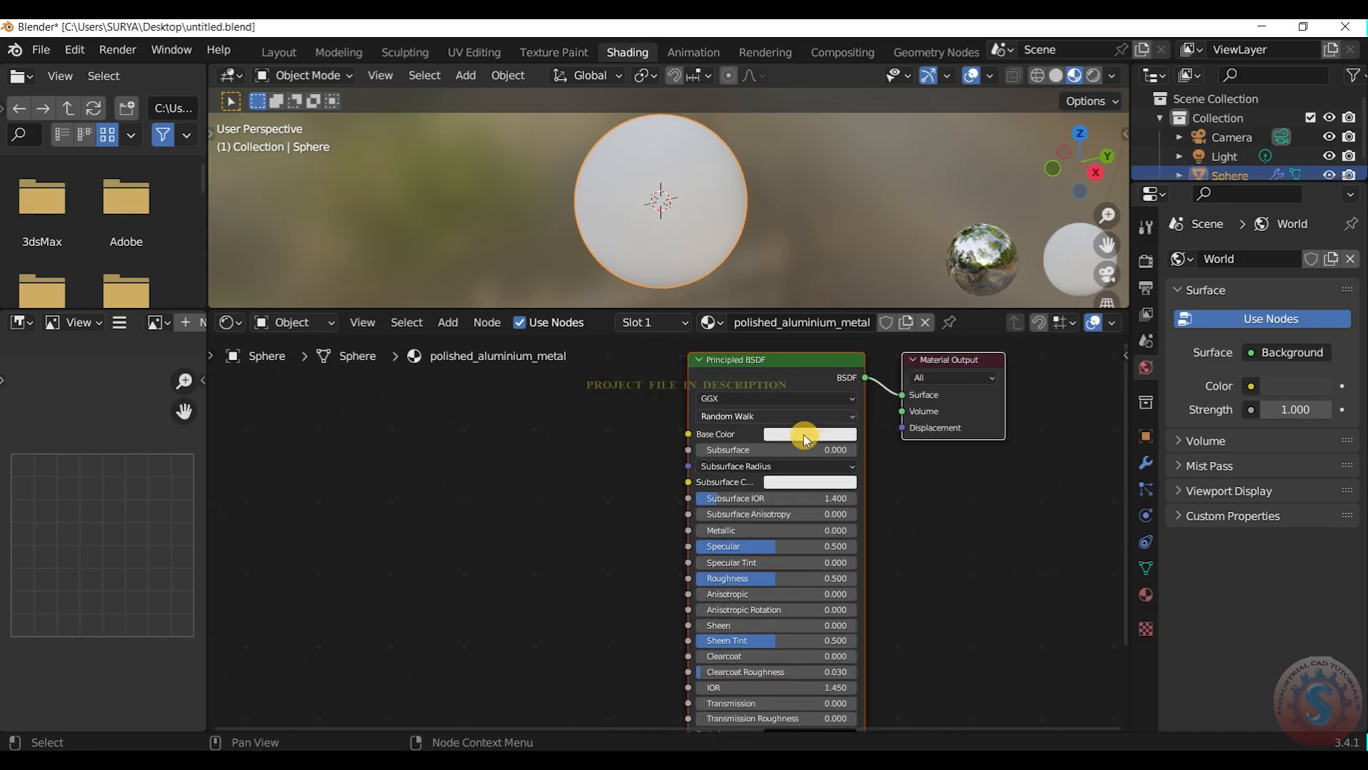
{"action": "left_click_drag", "start_coordinate": [778, 310], "coordinate": [778, 282]}
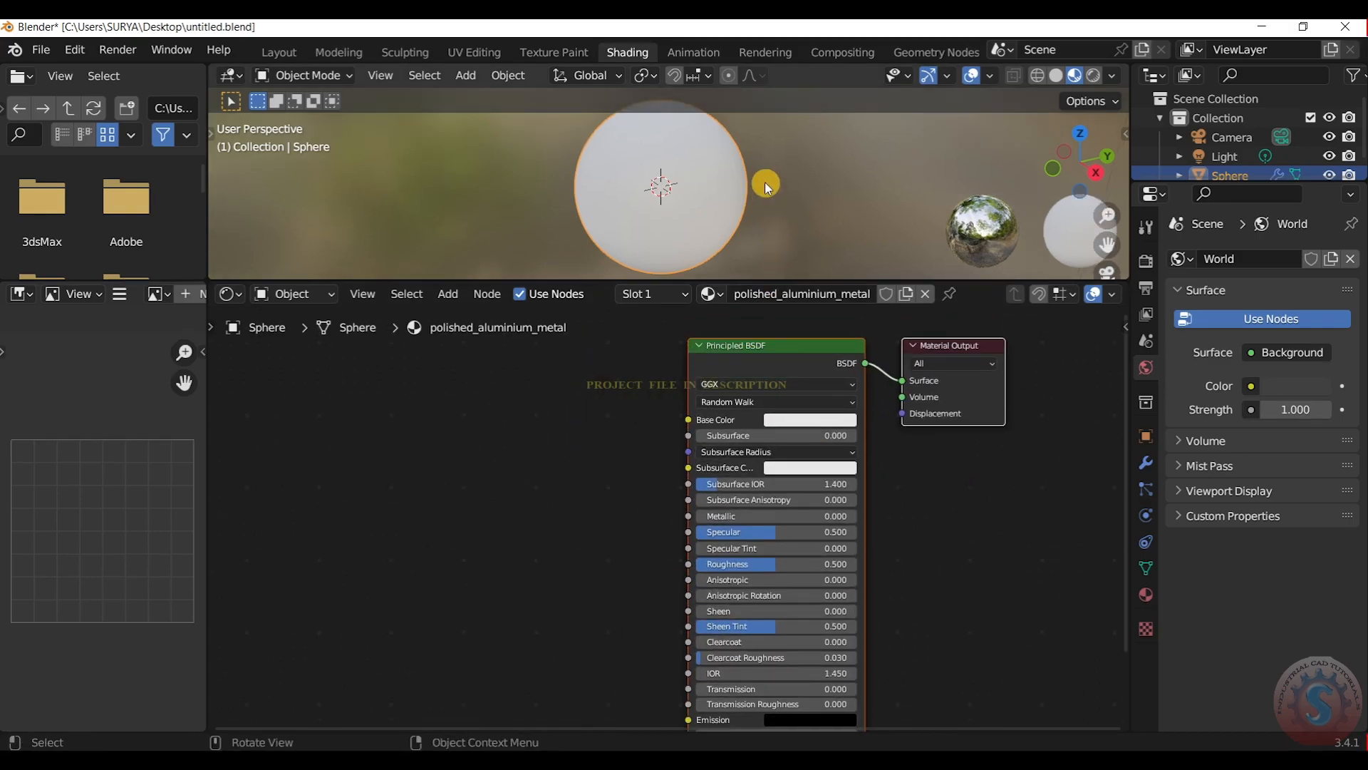
{"action": "scroll", "coordinate": [757, 396], "scroll_direction": "up", "scroll_amount": 2}
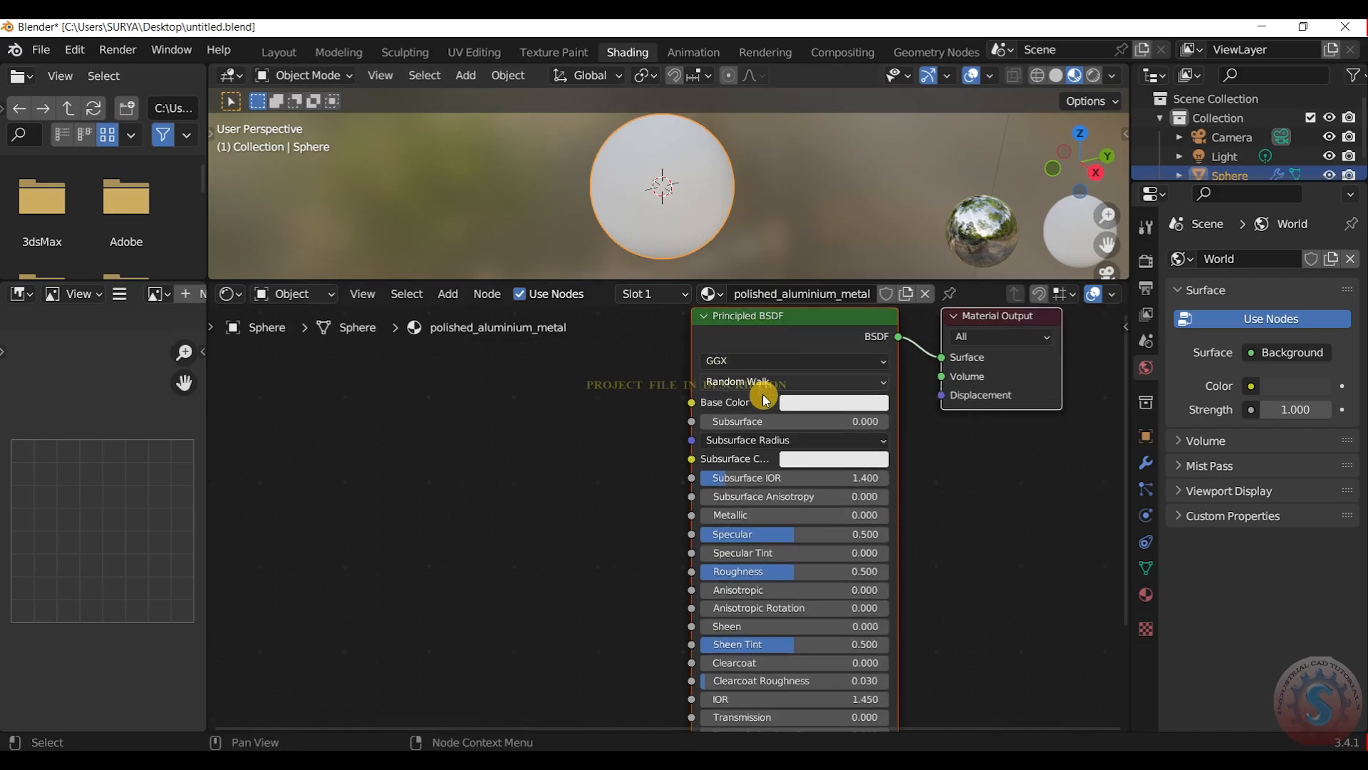
{"action": "key", "text": "shift+a"}
{"action": "left_click", "coordinate": [460, 416]}
{"action": "type", "text": "mix"}
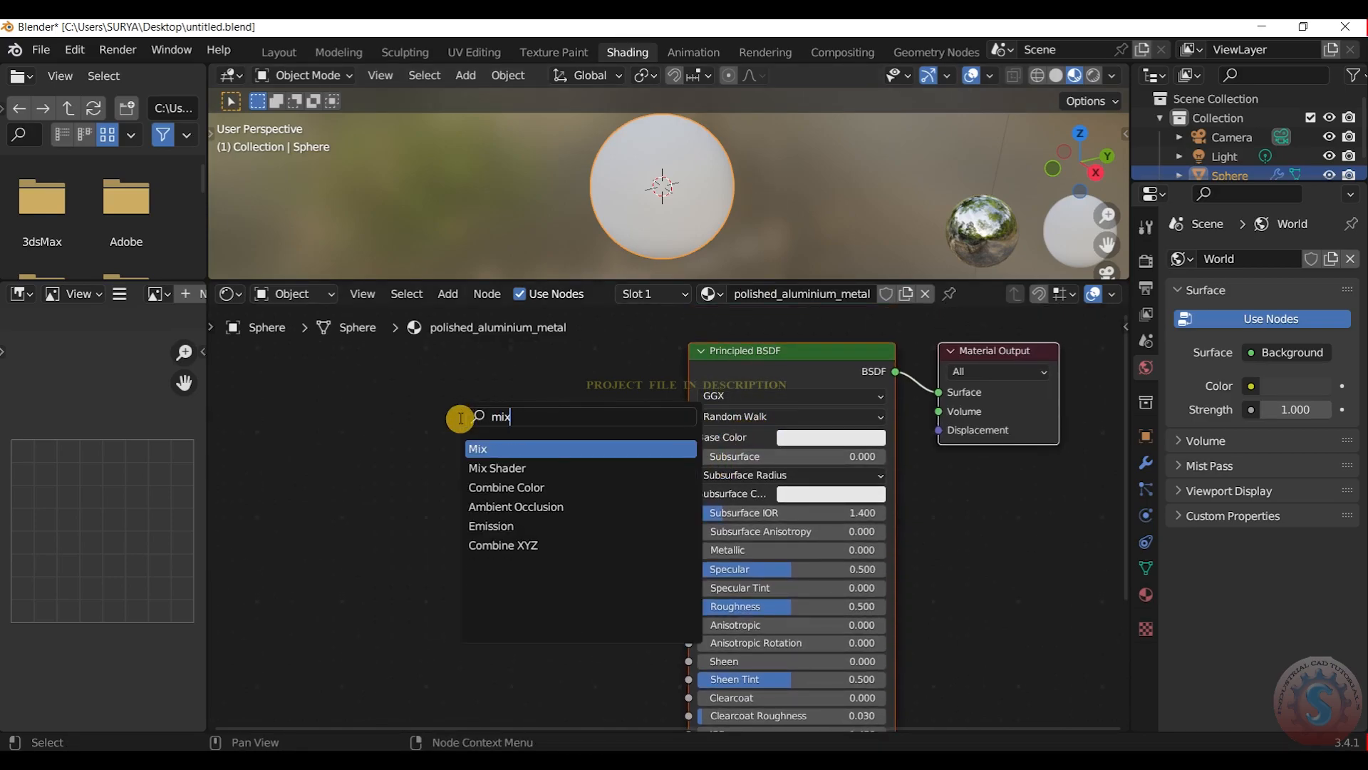
{"action": "left_click", "coordinate": [498, 453]}
{"action": "left_click", "coordinate": [502, 480]}
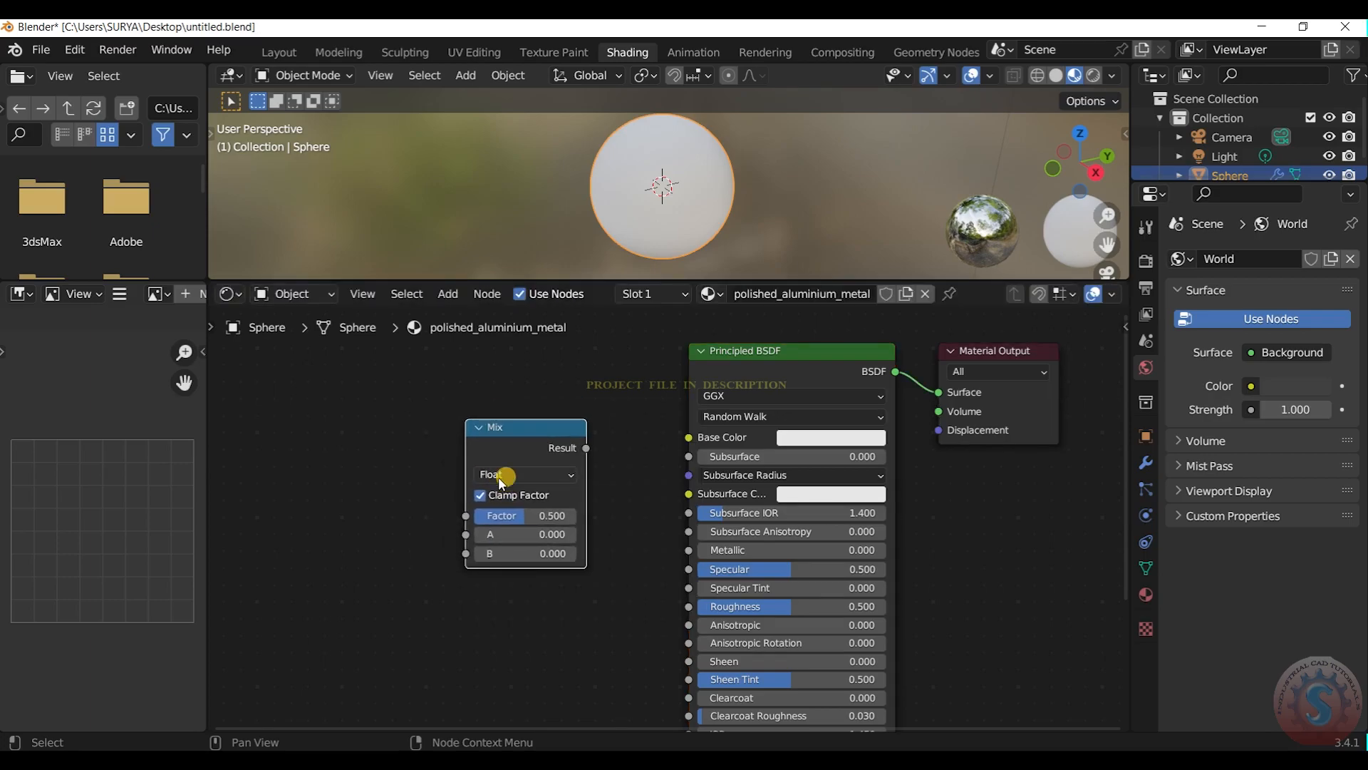
{"action": "scroll", "coordinate": [559, 441], "scroll_direction": "up", "scroll_amount": 1}
{"action": "left_click", "coordinate": [546, 468]}
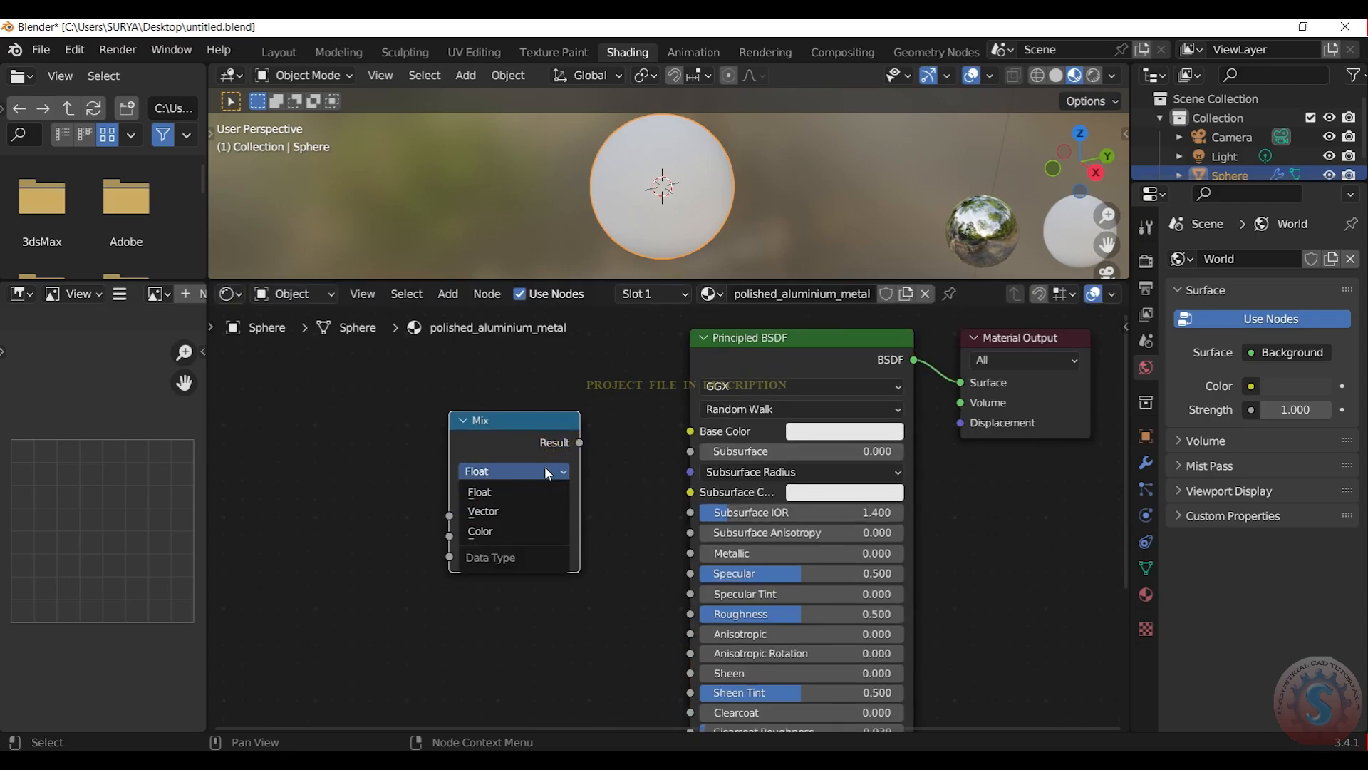
{"action": "left_click", "coordinate": [504, 533]}
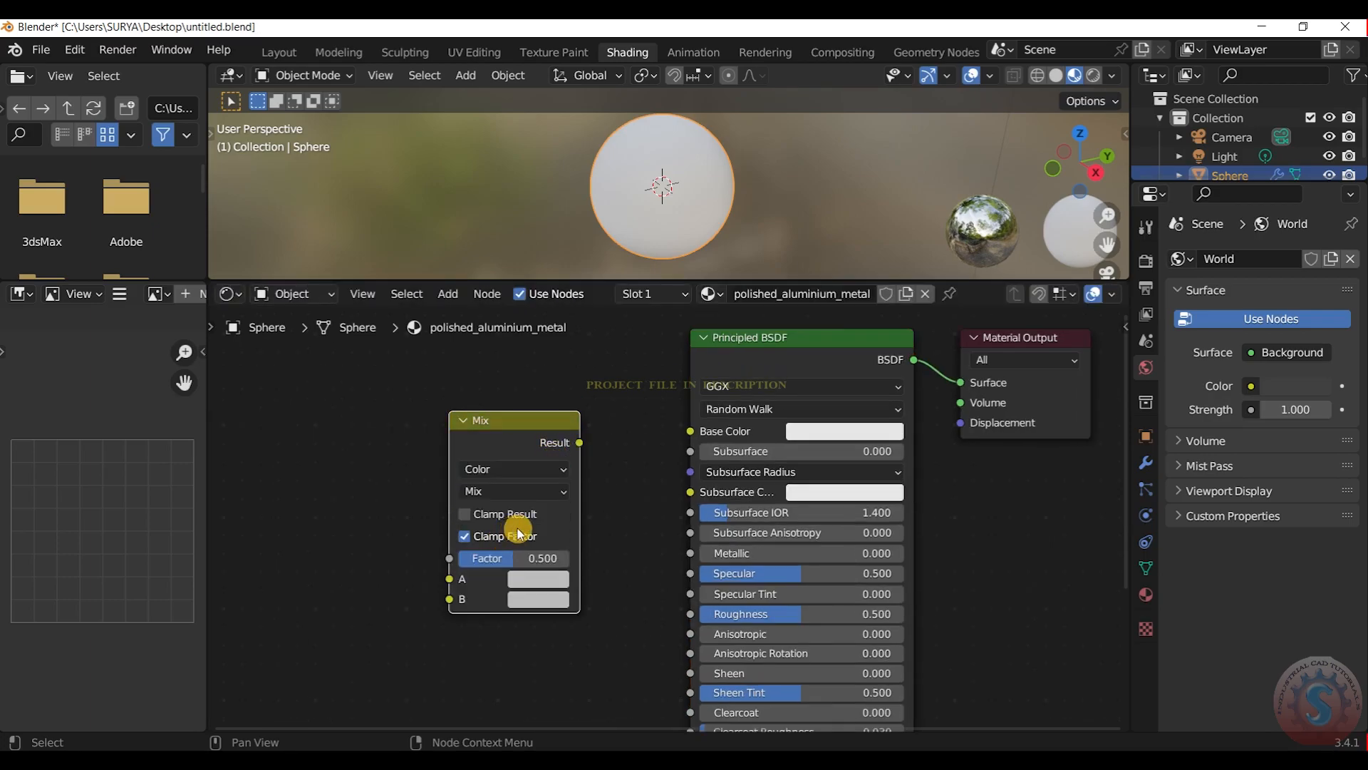
Step: Set the Mix node's B colour to hex 808080
{"action": "left_click", "coordinate": [528, 597]}
{"action": "left_click", "coordinate": [542, 490]}
{"action": "left_click", "coordinate": [593, 489]}
{"action": "left_click", "coordinate": [643, 492]}
{"action": "left_click", "coordinate": [599, 513]}
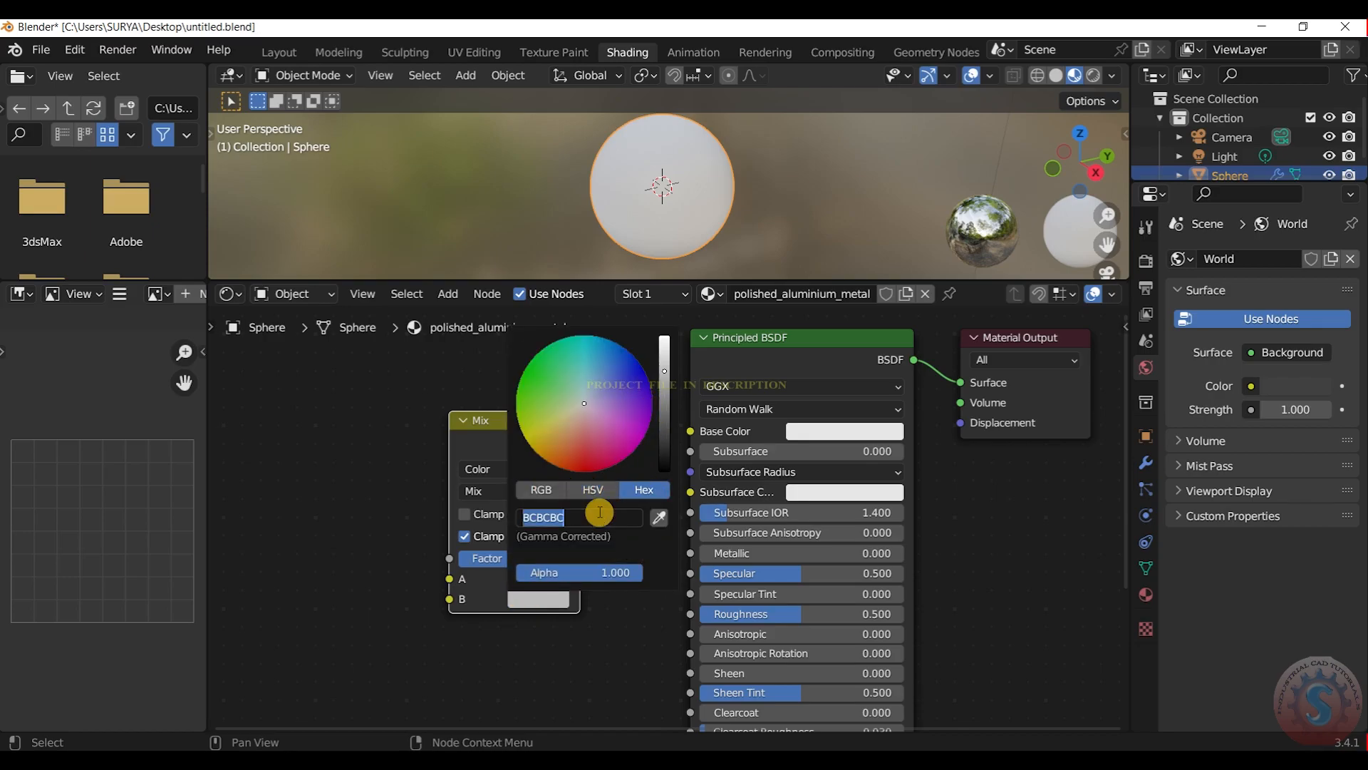
{"action": "key", "text": "BackSpace"}
{"action": "key", "text": "Return"}
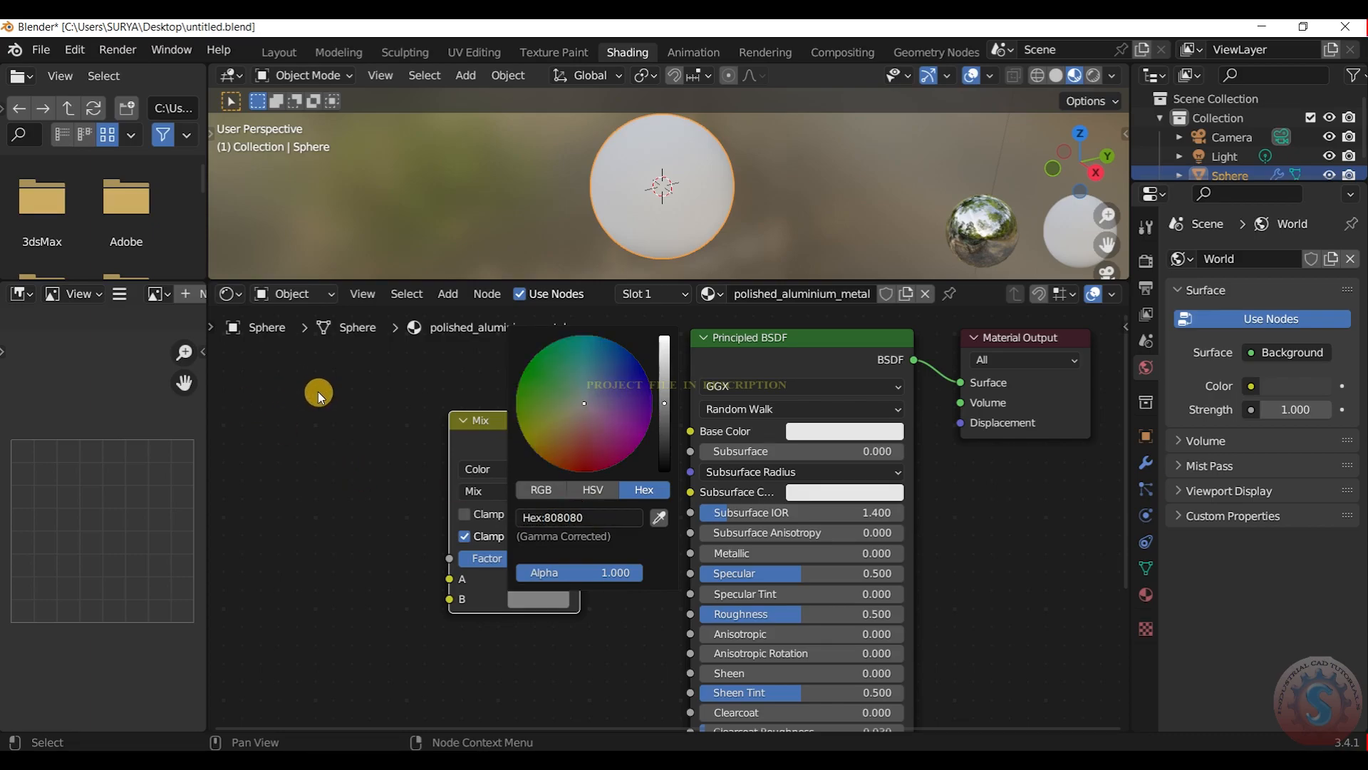
Step: Connect the Mix node's Result to the Principled BSDF Base Color and set Metallic to 1.000
{"action": "left_click_drag", "start_coordinate": [580, 442], "coordinate": [691, 431]}
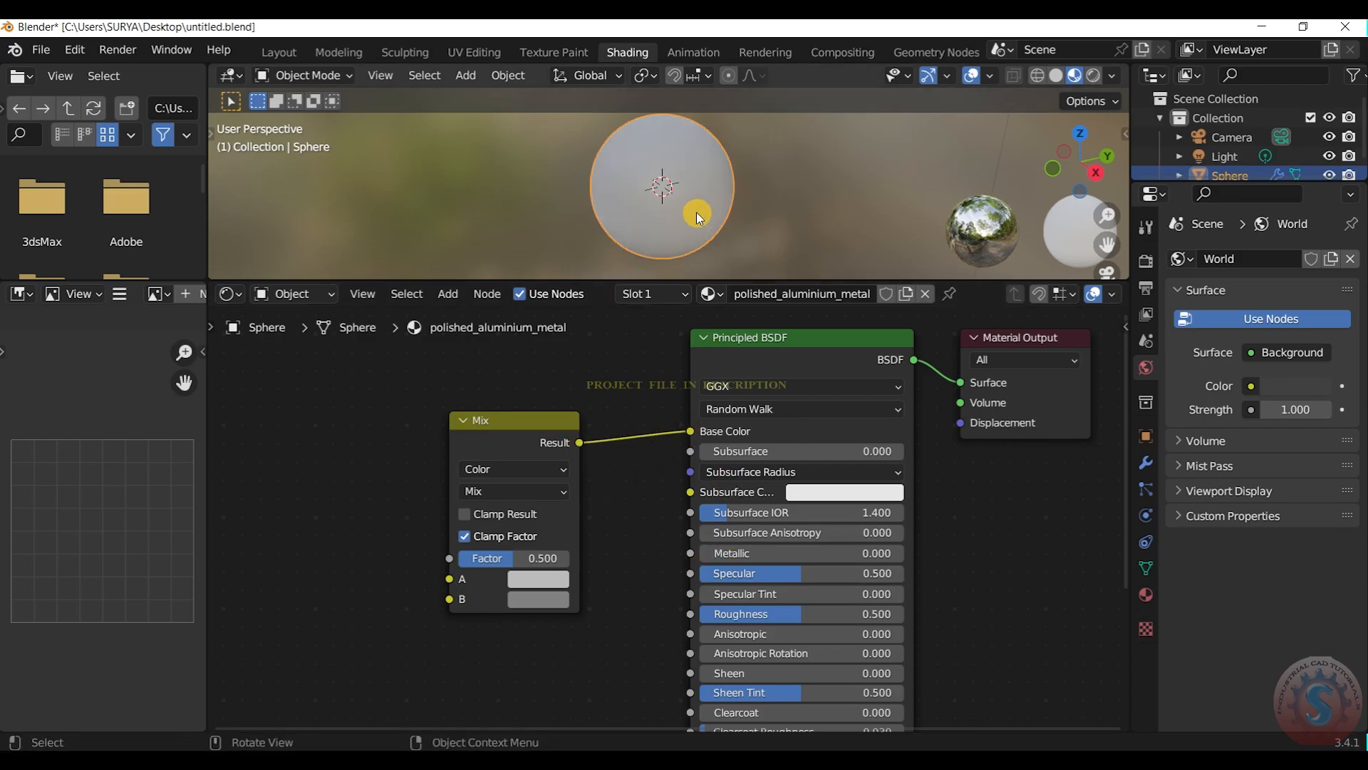
{"action": "left_click_drag", "start_coordinate": [708, 554], "coordinate": [904, 554]}
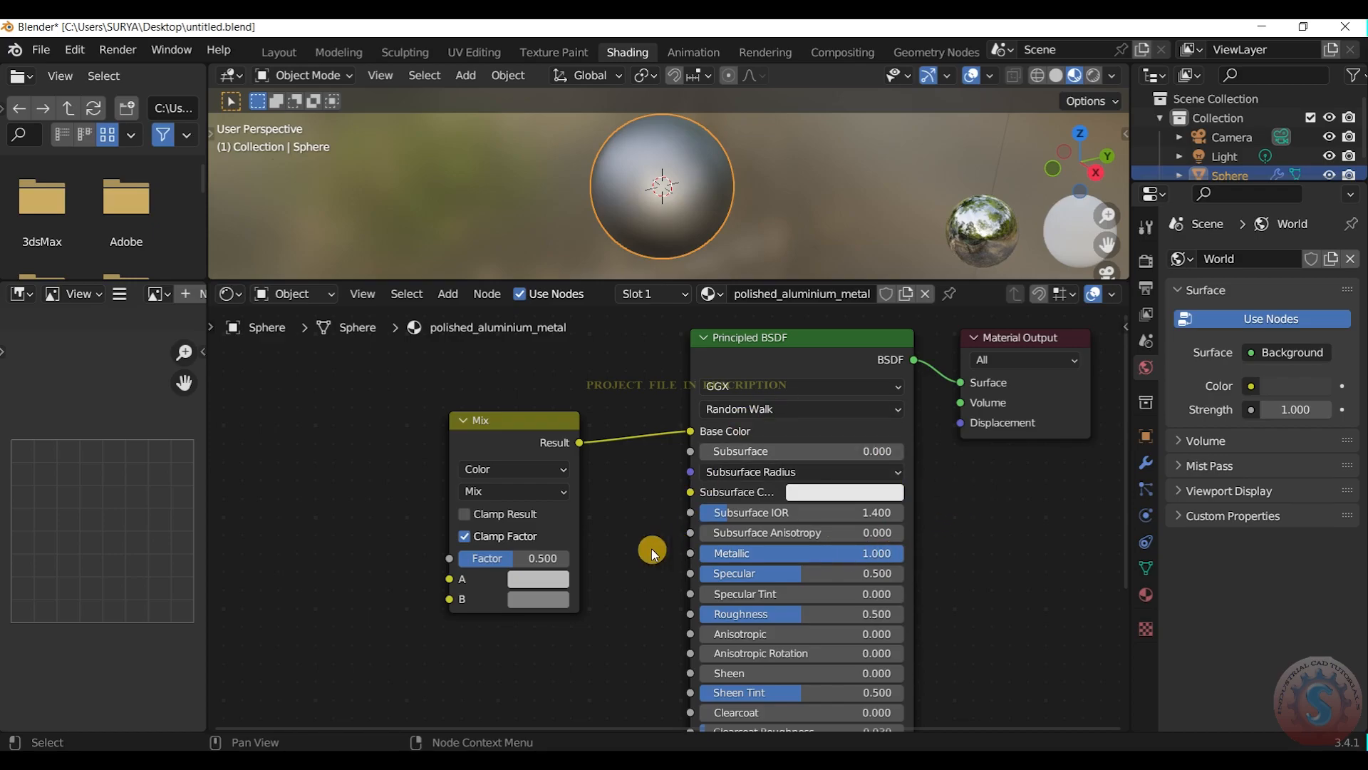
Step: Add a second Mix node below the first one in the polished_aluminium_metal node tree
{"action": "scroll", "coordinate": [625, 528], "scroll_direction": "down", "scroll_amount": 2}
{"action": "middle_click_drag", "start_coordinate": [636, 520], "coordinate": [718, 428]}
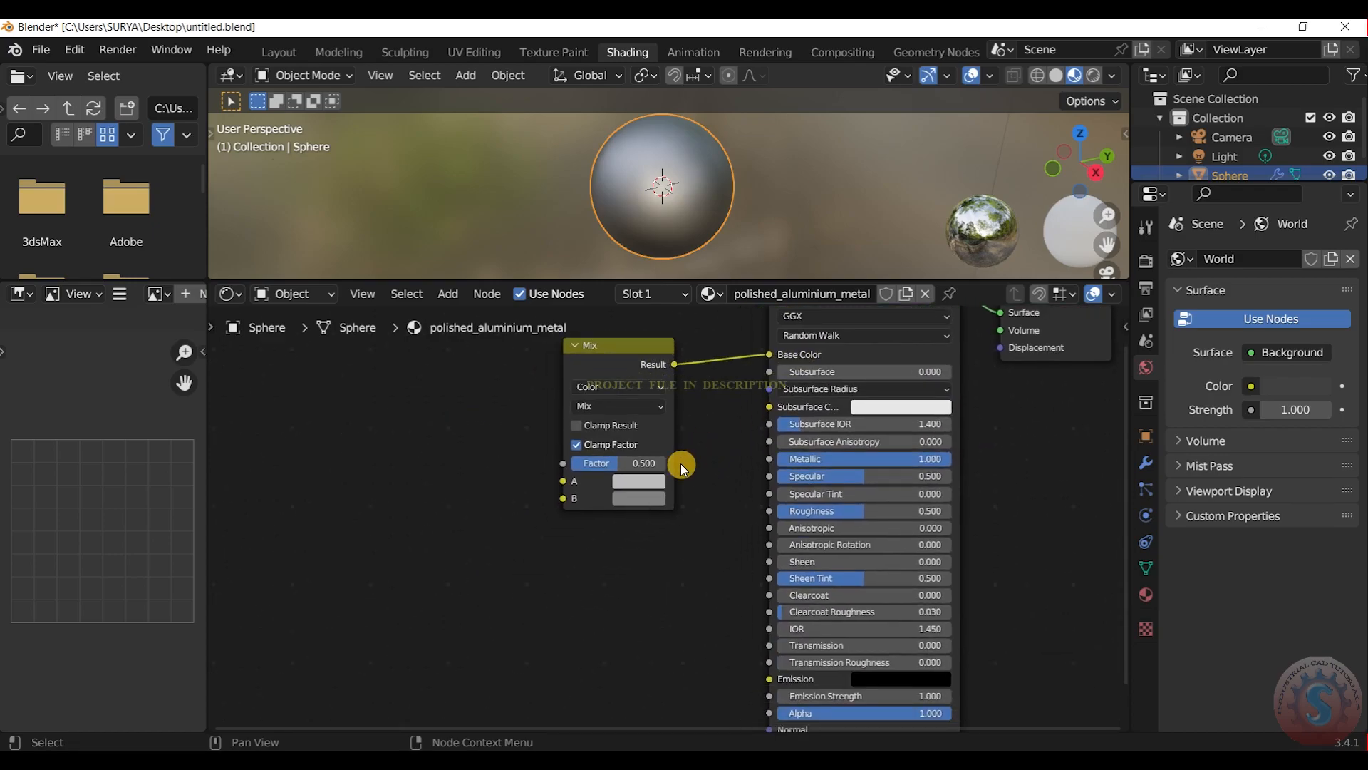
{"action": "scroll", "coordinate": [681, 464], "scroll_direction": "down", "scroll_amount": 3}
{"action": "scroll", "coordinate": [697, 456], "scroll_direction": "up", "scroll_amount": 1}
{"action": "scroll", "coordinate": [698, 454], "scroll_direction": "up", "scroll_amount": 1}
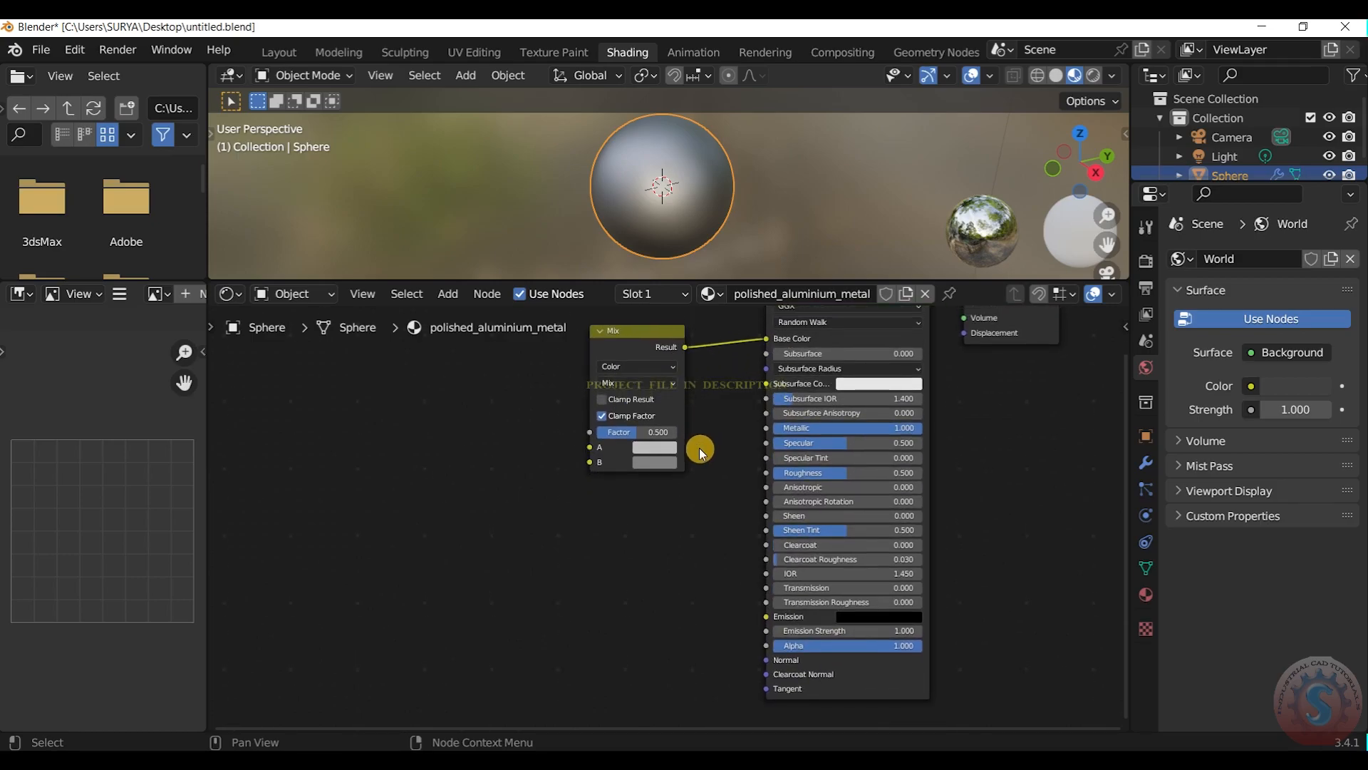
{"action": "key", "text": "shift+a"}
{"action": "left_click", "coordinate": [624, 480]}
{"action": "type", "text": "mx"}
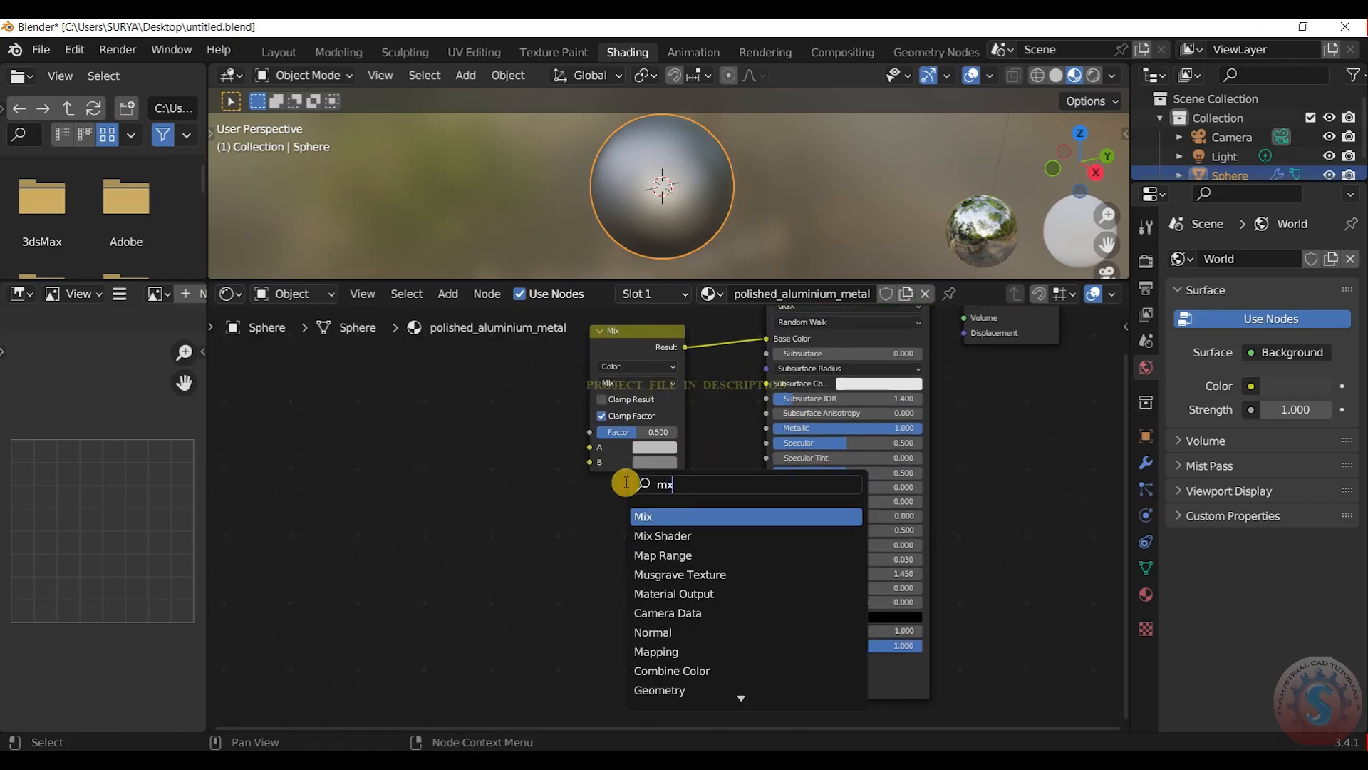
{"action": "key", "text": "BackSpace"}
{"action": "type", "text": "ix"}
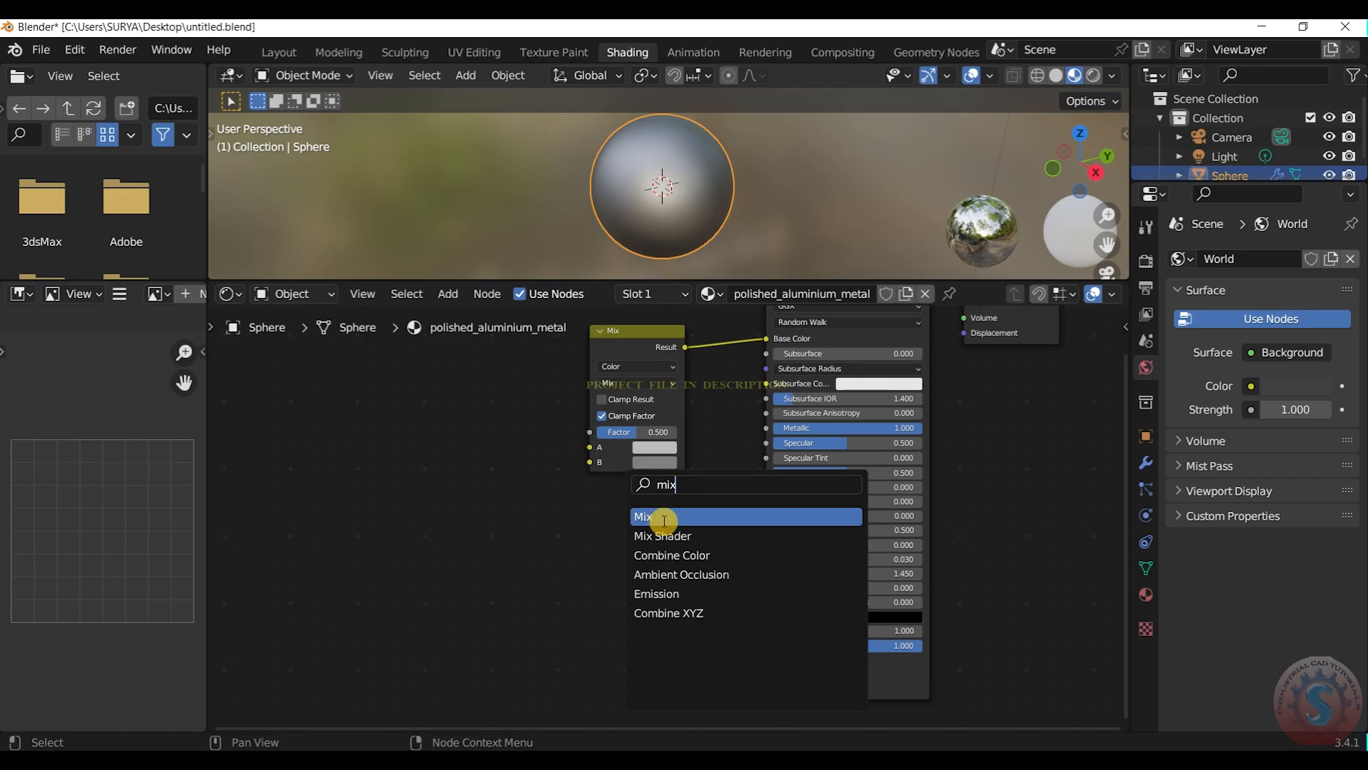
{"action": "left_click", "coordinate": [662, 520]}
{"action": "left_click", "coordinate": [639, 590]}
{"action": "scroll", "coordinate": [669, 587], "scroll_direction": "up", "scroll_amount": 1}
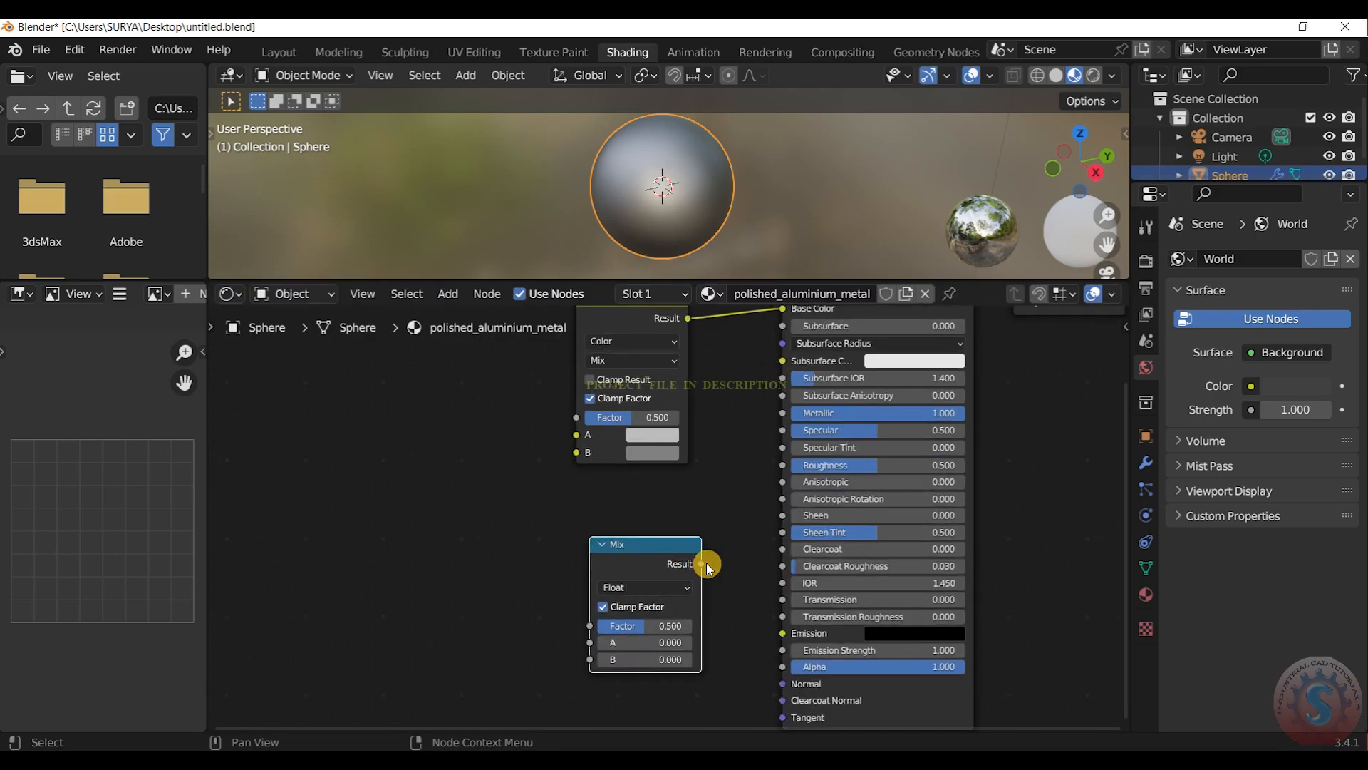
Step: Connect the second Mix node's Result to the Principled BSDF Roughness and change the node's data type to Color
{"action": "left_click_drag", "start_coordinate": [704, 564], "coordinate": [782, 464]}
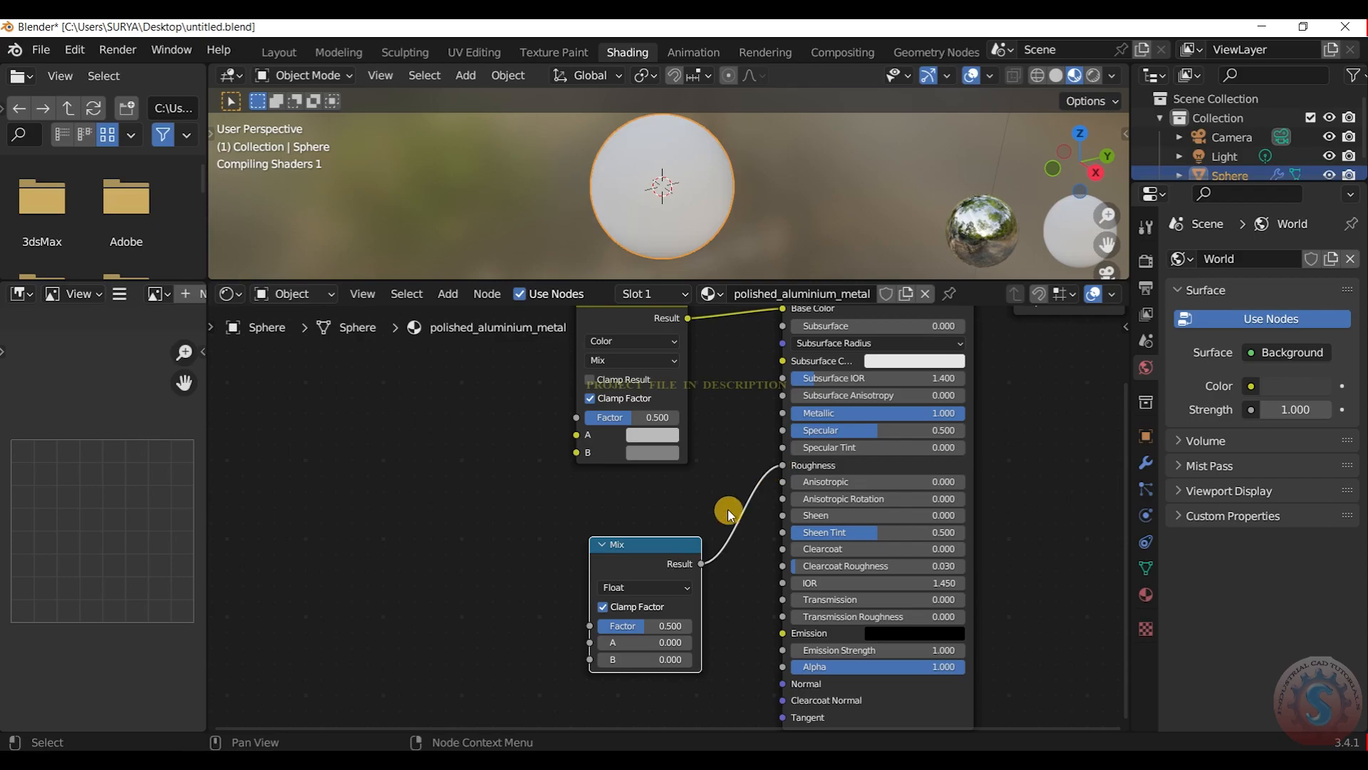
{"action": "scroll", "coordinate": [661, 614], "scroll_direction": "up", "scroll_amount": 1}
{"action": "left_click", "coordinate": [663, 598]}
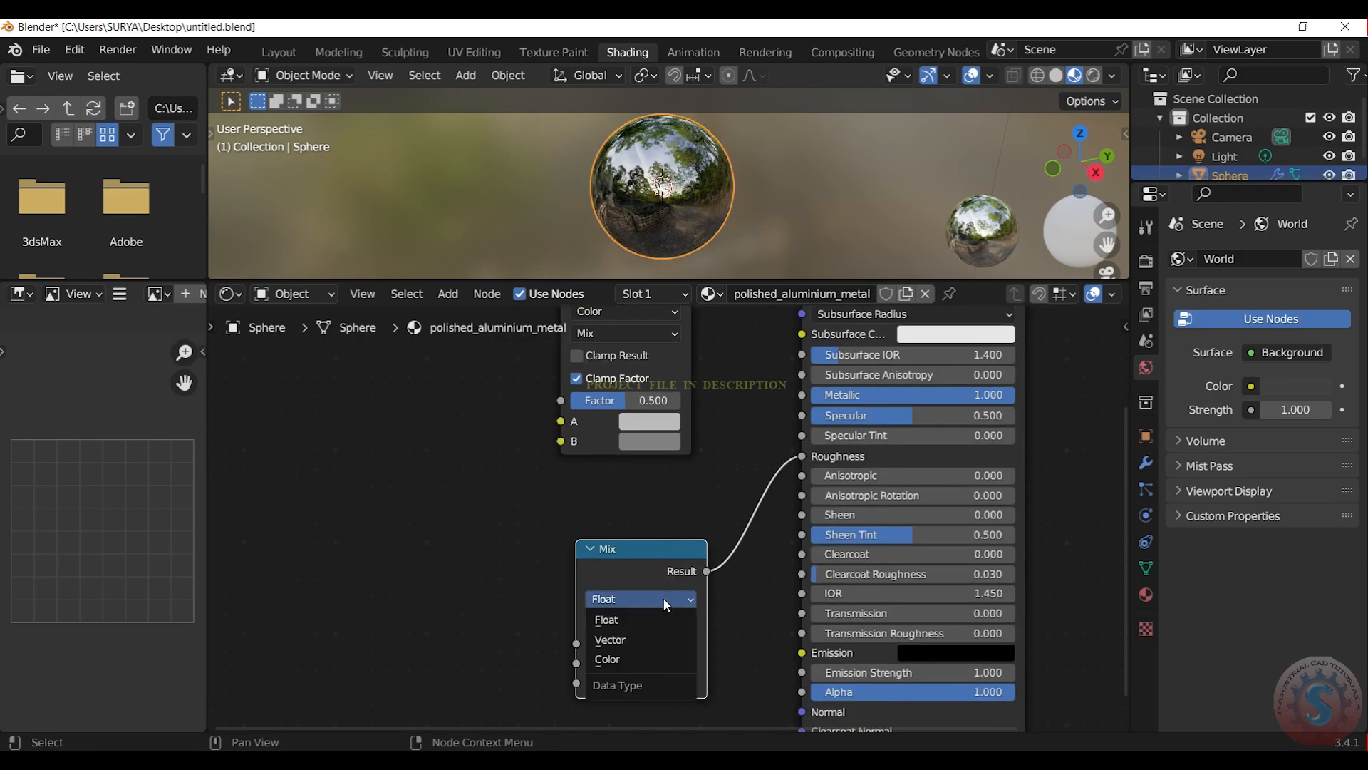
{"action": "left_click", "coordinate": [650, 659]}
{"action": "scroll", "coordinate": [717, 473], "scroll_direction": "down", "scroll_amount": 2}
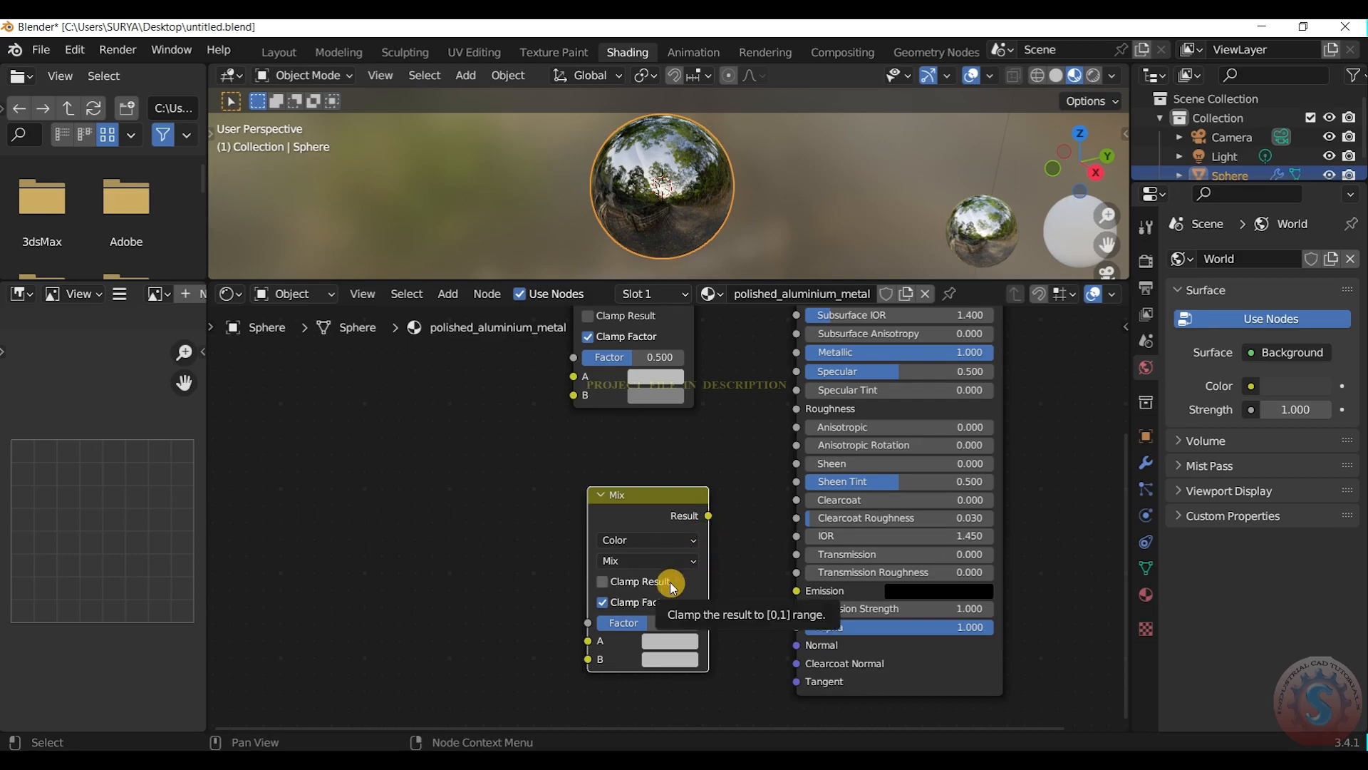
{"action": "scroll", "coordinate": [653, 604], "scroll_direction": "up", "scroll_amount": 2}
{"action": "left_click", "coordinate": [667, 696]}
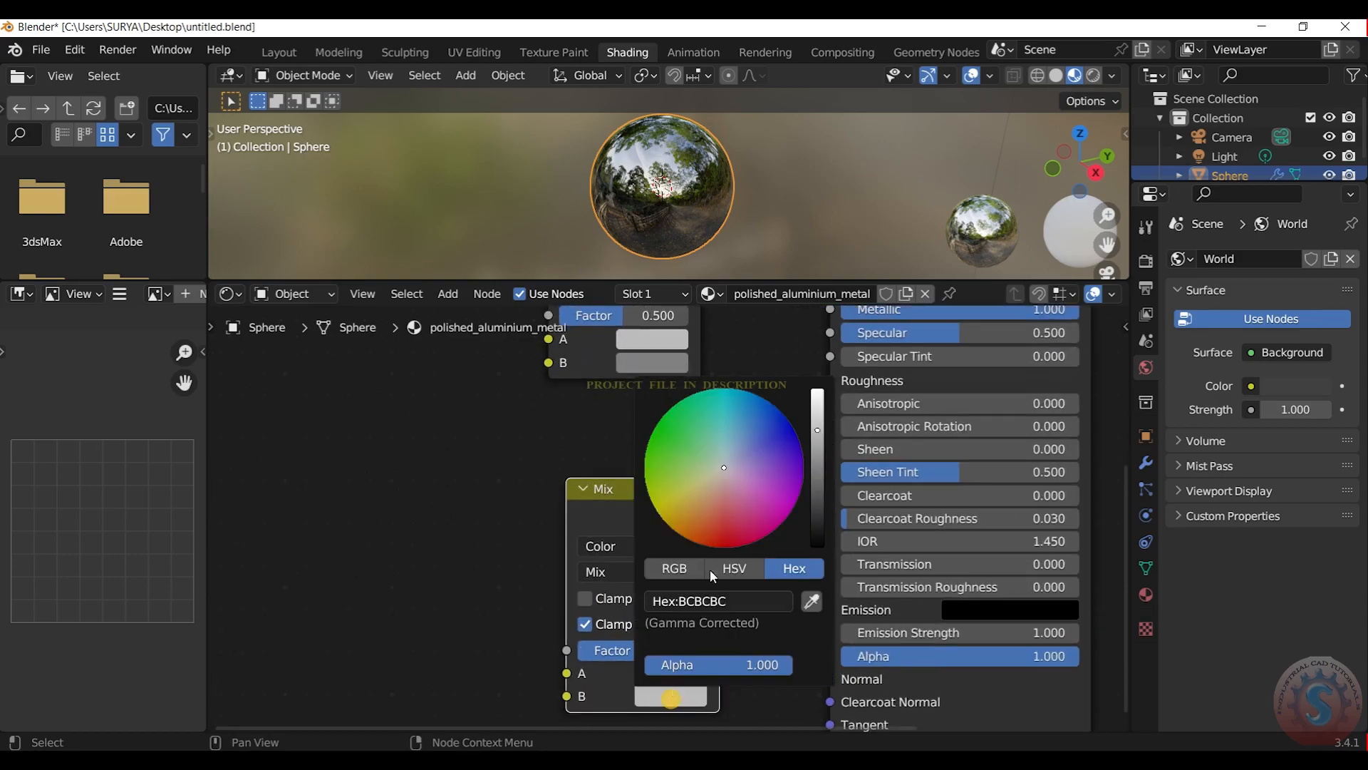
{"action": "left_click", "coordinate": [744, 600]}
{"action": "key", "text": "BackSpace"}
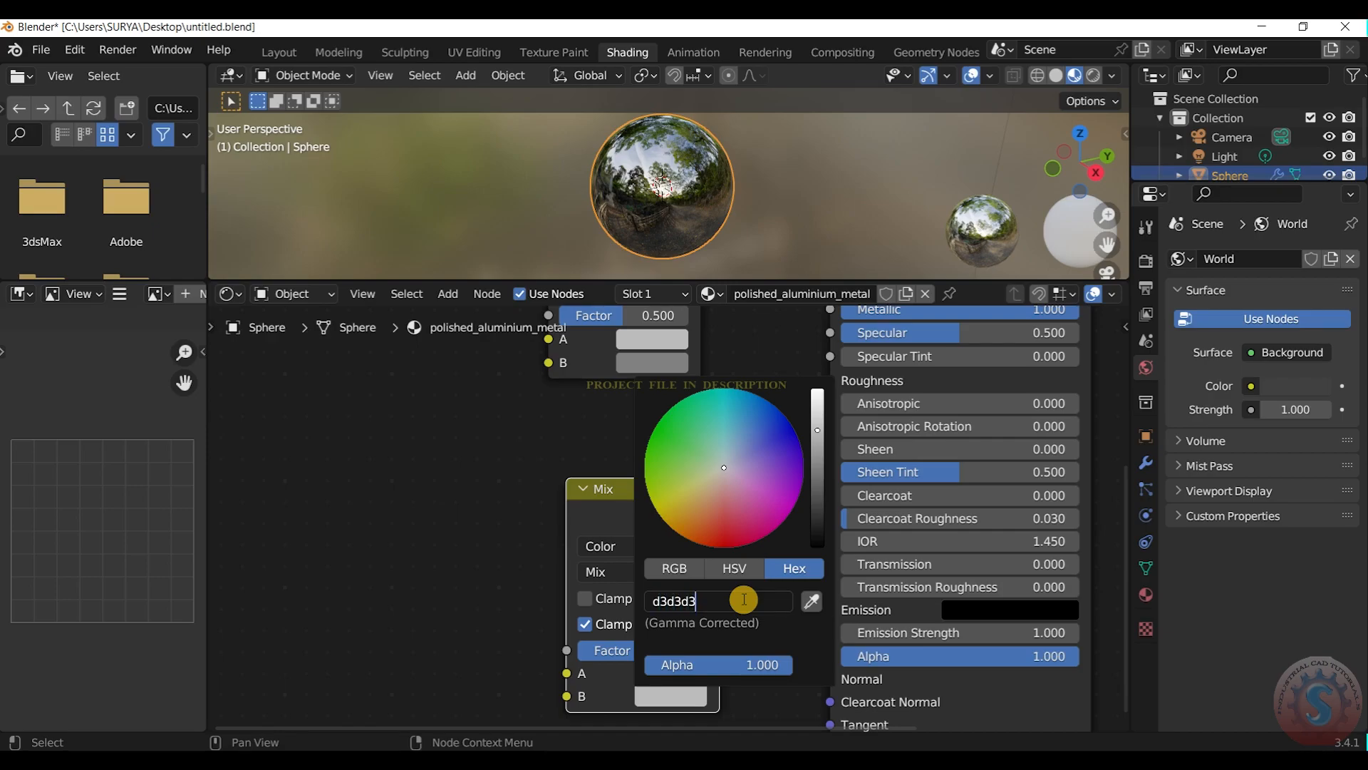
{"action": "key", "text": "Return"}
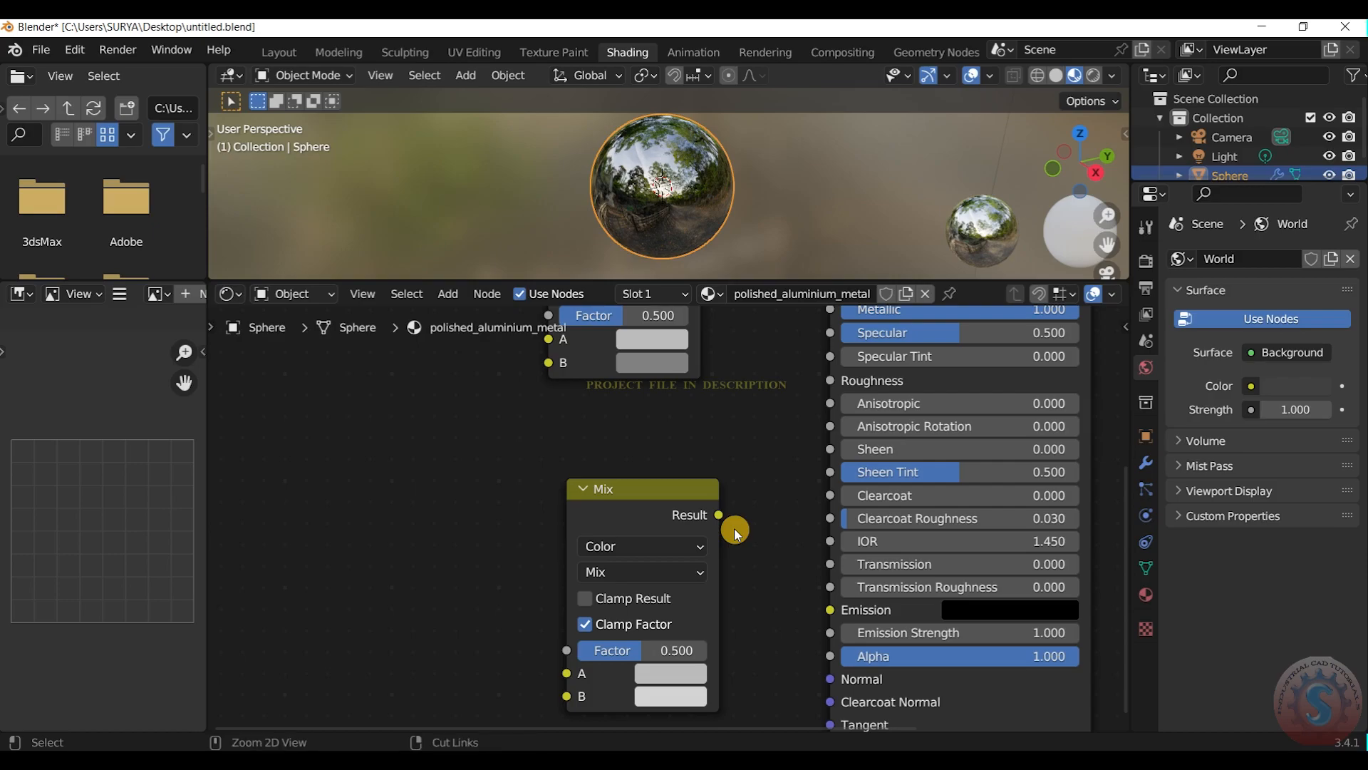
Step: Set the second Mix node's B colour to hex D3D3D3 and connect its Result to the Principled BSDF Roughness
{"action": "scroll", "coordinate": [657, 717], "scroll_direction": "down", "scroll_amount": 1}
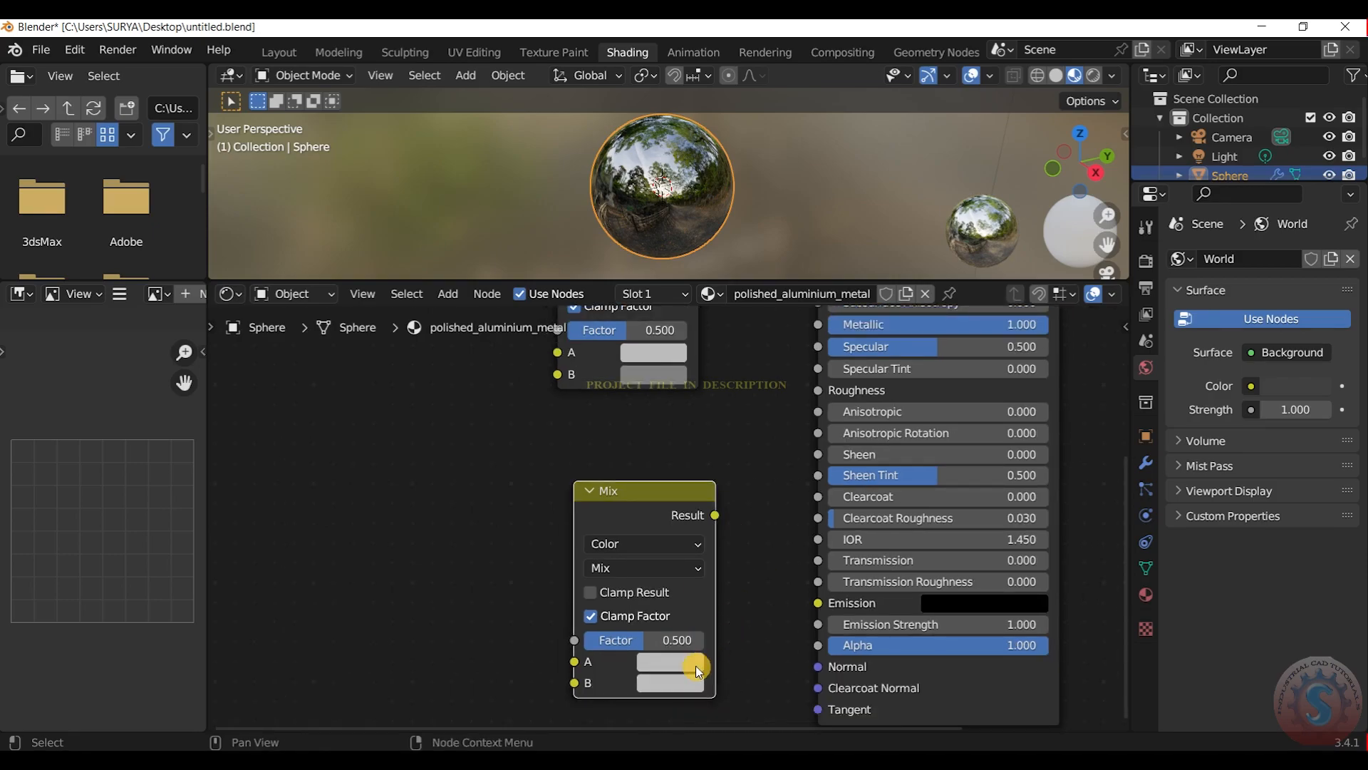
{"action": "left_click", "coordinate": [682, 684]}
{"action": "left_click", "coordinate": [732, 596]}
{"action": "type", "text": "d3d3d"}
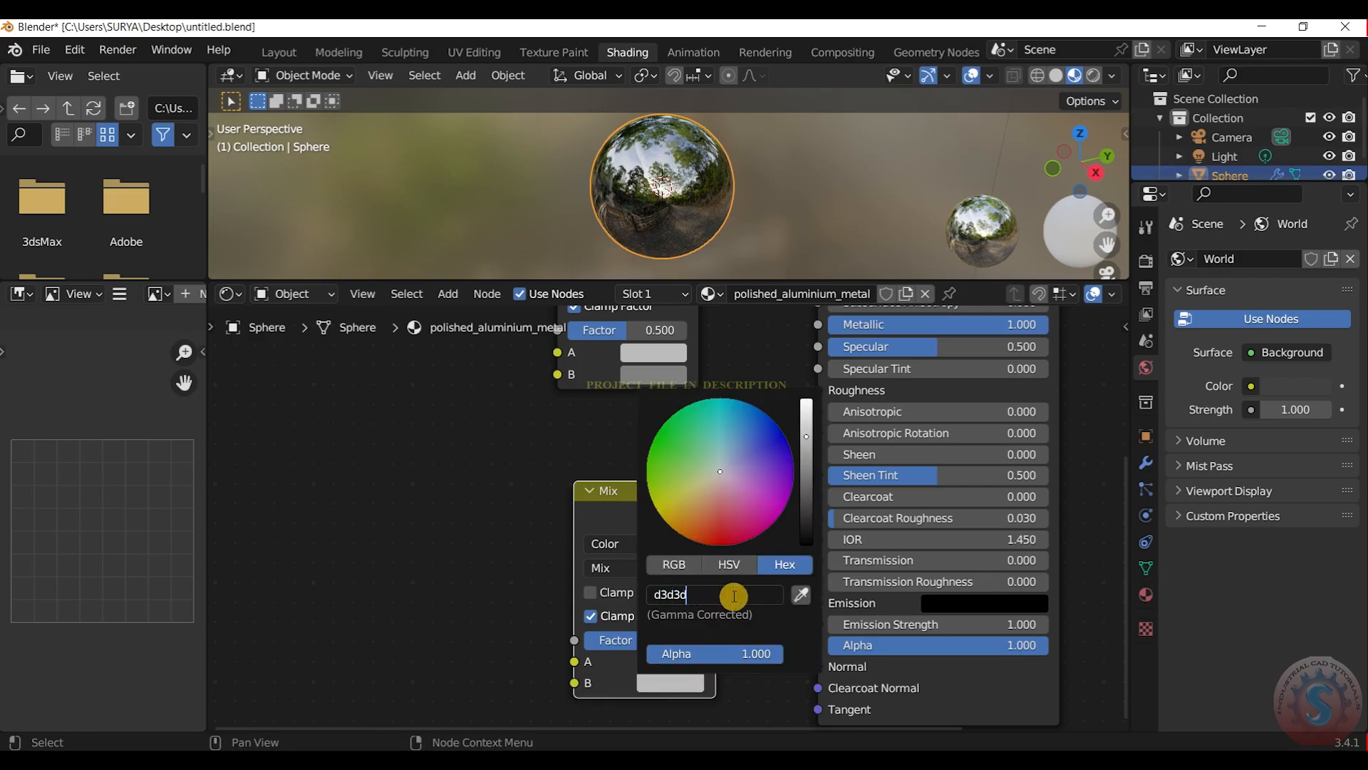
{"action": "type", "text": "3"}
{"action": "key", "text": "Return"}
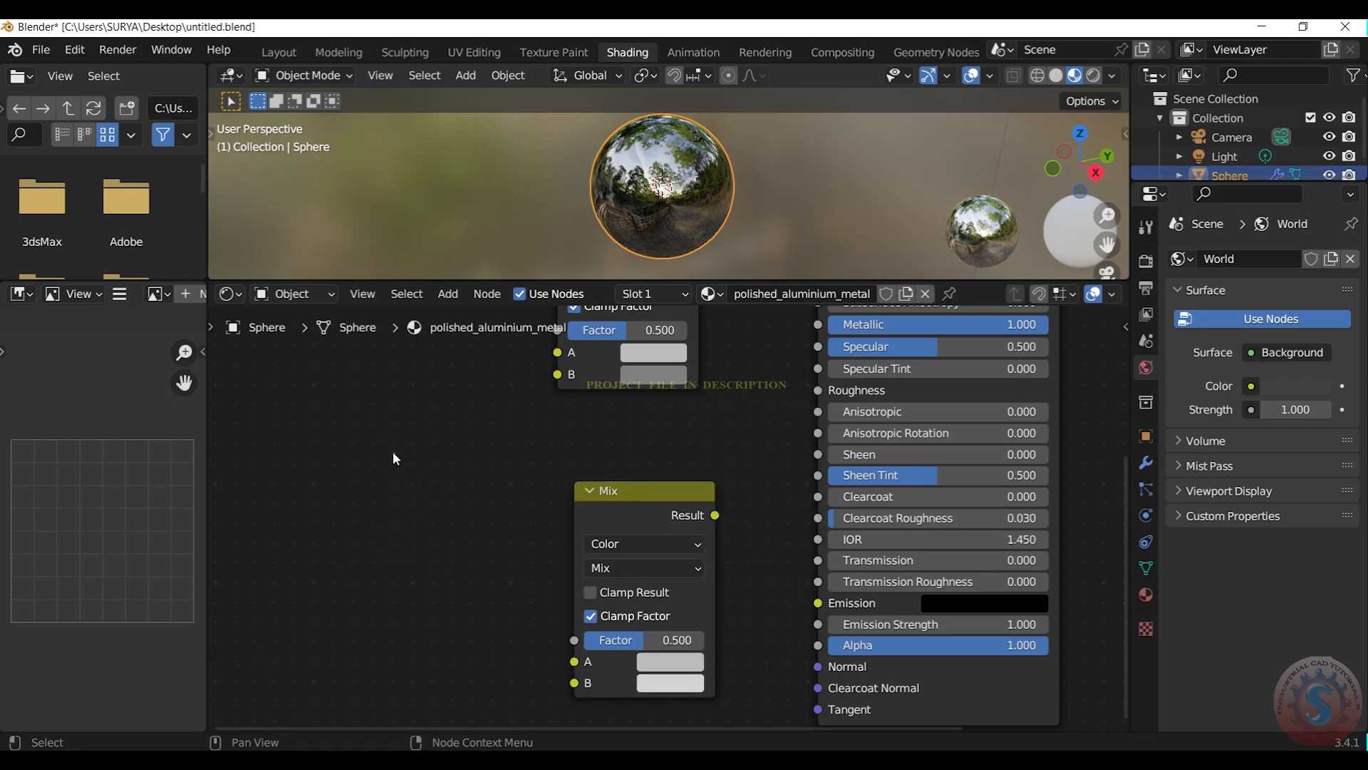
{"action": "left_click_drag", "start_coordinate": [715, 514], "coordinate": [817, 390]}
{"action": "scroll", "coordinate": [758, 426], "scroll_direction": "down", "scroll_amount": 3}
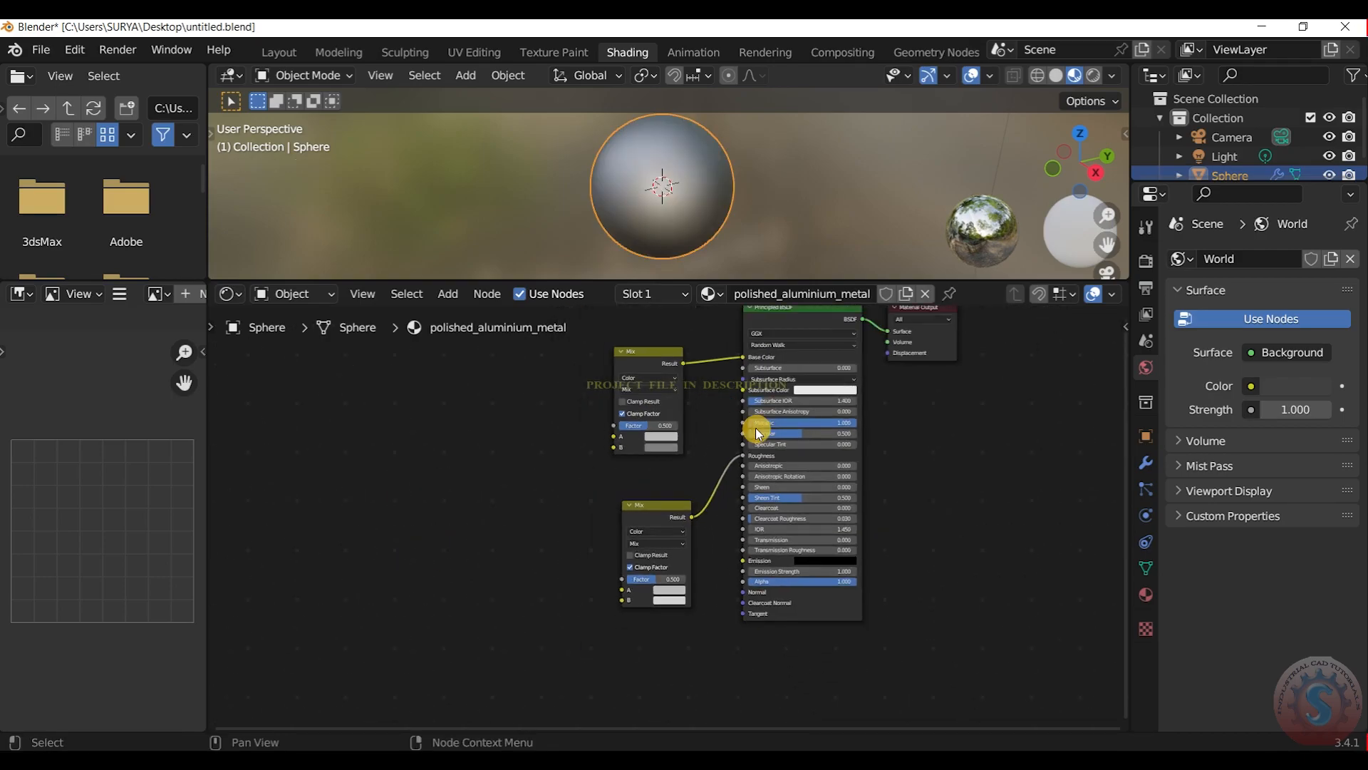
{"action": "scroll", "coordinate": [755, 427], "scroll_direction": "up", "scroll_amount": 3}
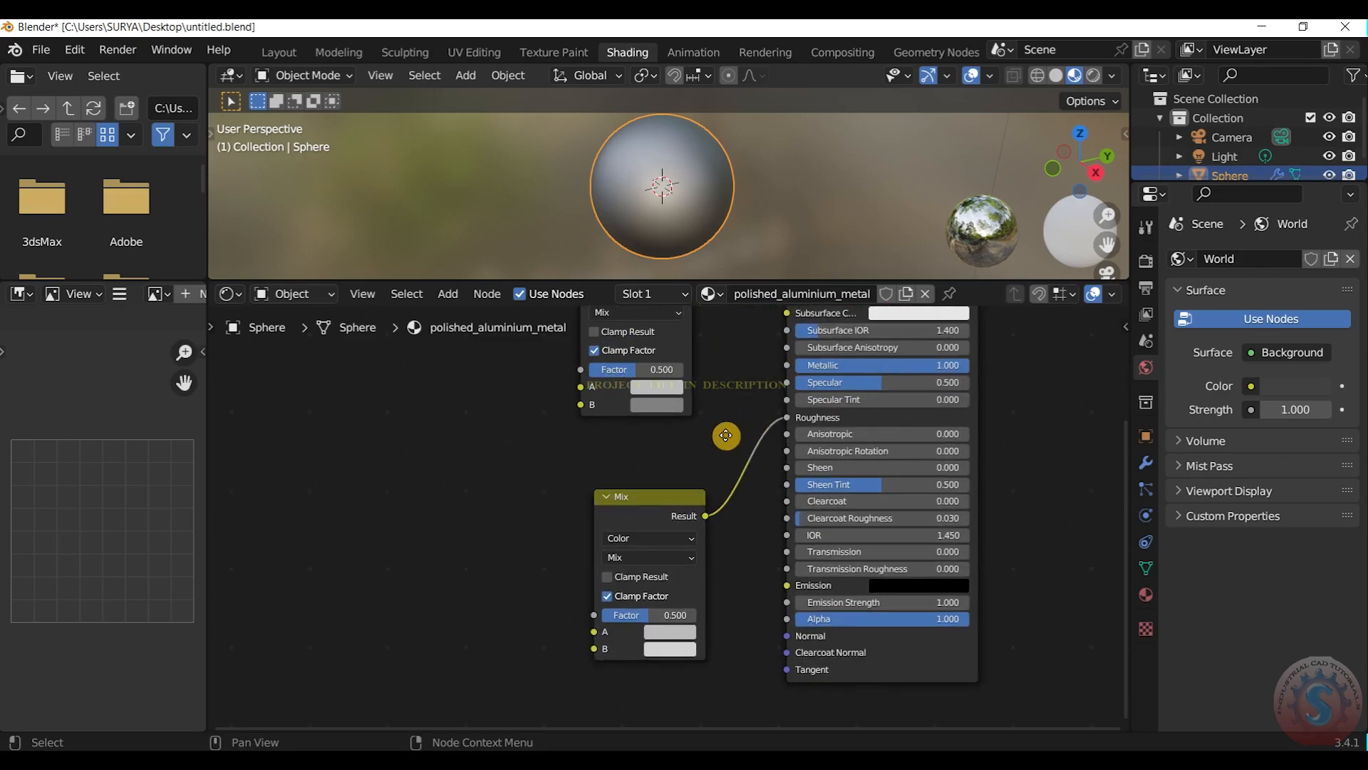
Step: Add a Point Density node beside the second Mix node and connect its Color output to that Mix node's A input
{"action": "middle_click_drag", "start_coordinate": [724, 430], "coordinate": [799, 441]}
{"action": "scroll", "coordinate": [793, 455], "scroll_direction": "down", "scroll_amount": 2}
{"action": "scroll", "coordinate": [781, 412], "scroll_direction": "up", "scroll_amount": 1}
{"action": "scroll", "coordinate": [782, 412], "scroll_direction": "up", "scroll_amount": 1}
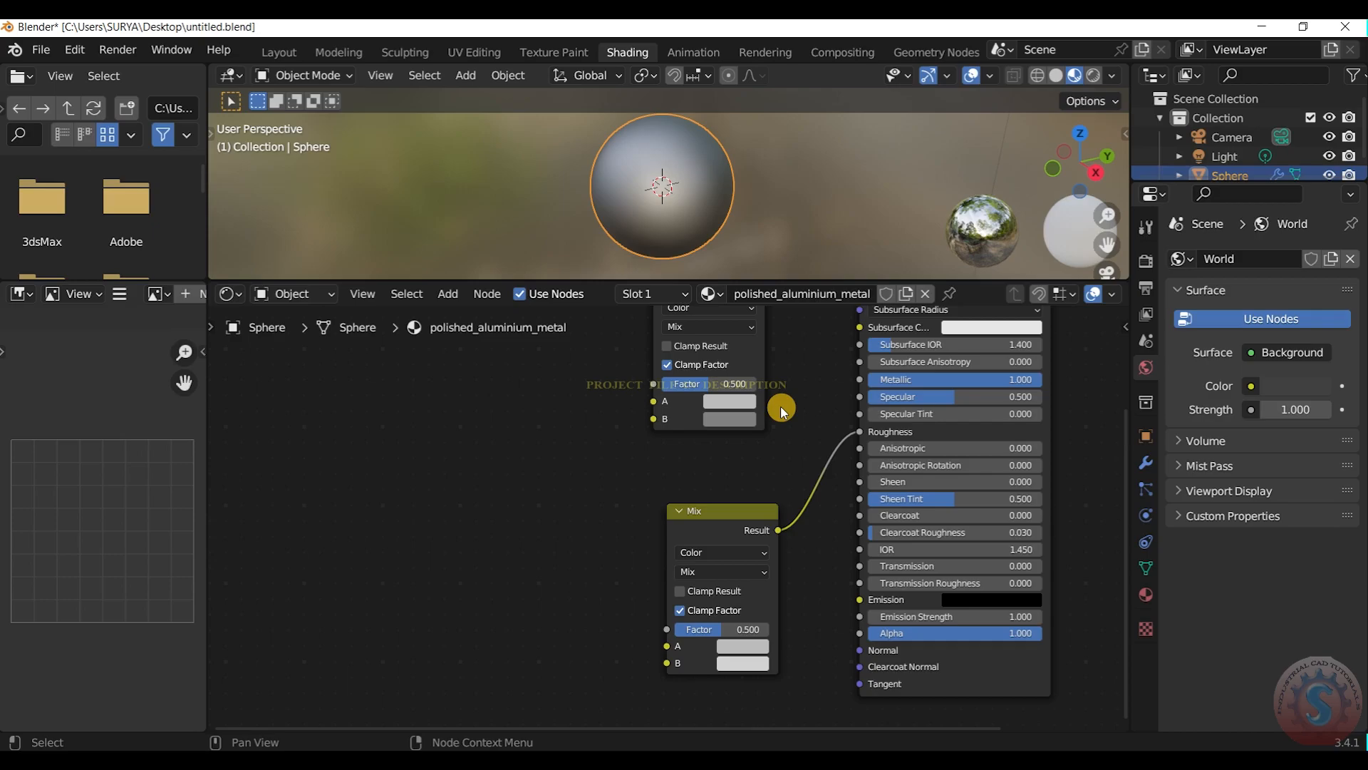
{"action": "scroll", "coordinate": [782, 412], "scroll_direction": "down", "scroll_amount": 1}
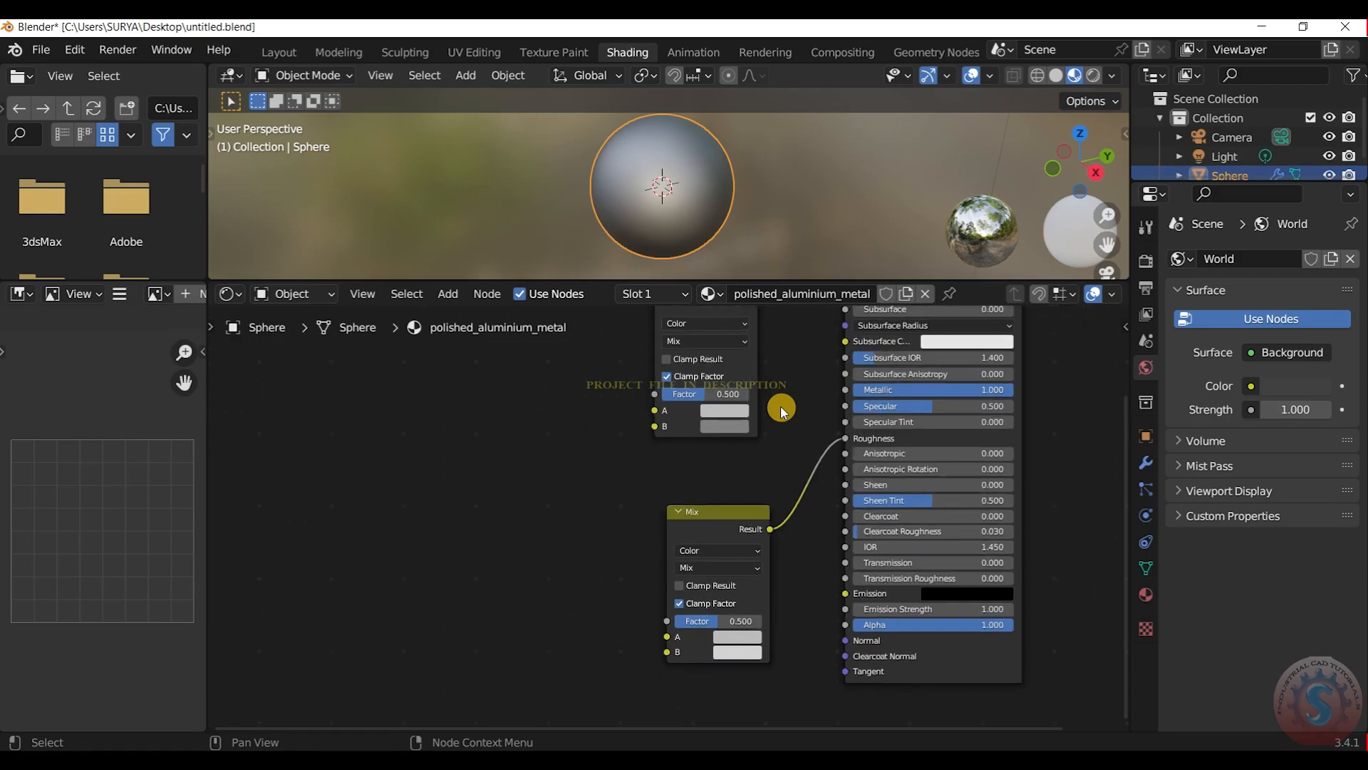
{"action": "scroll", "coordinate": [791, 456], "scroll_direction": "down", "scroll_amount": 2}
{"action": "scroll", "coordinate": [788, 477], "scroll_direction": "up", "scroll_amount": 2}
{"action": "key", "text": "shift+a"}
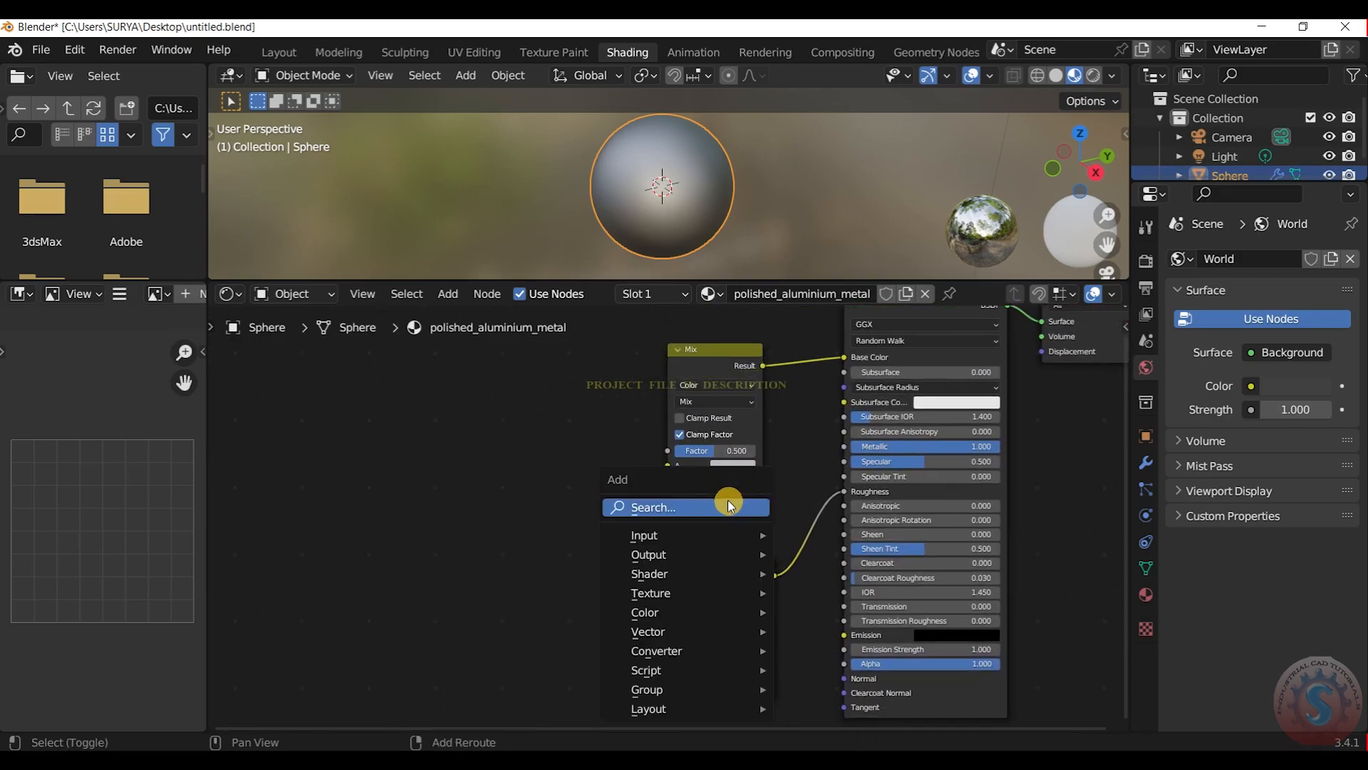
{"action": "left_click", "coordinate": [649, 506]}
{"action": "type", "text": "poin"}
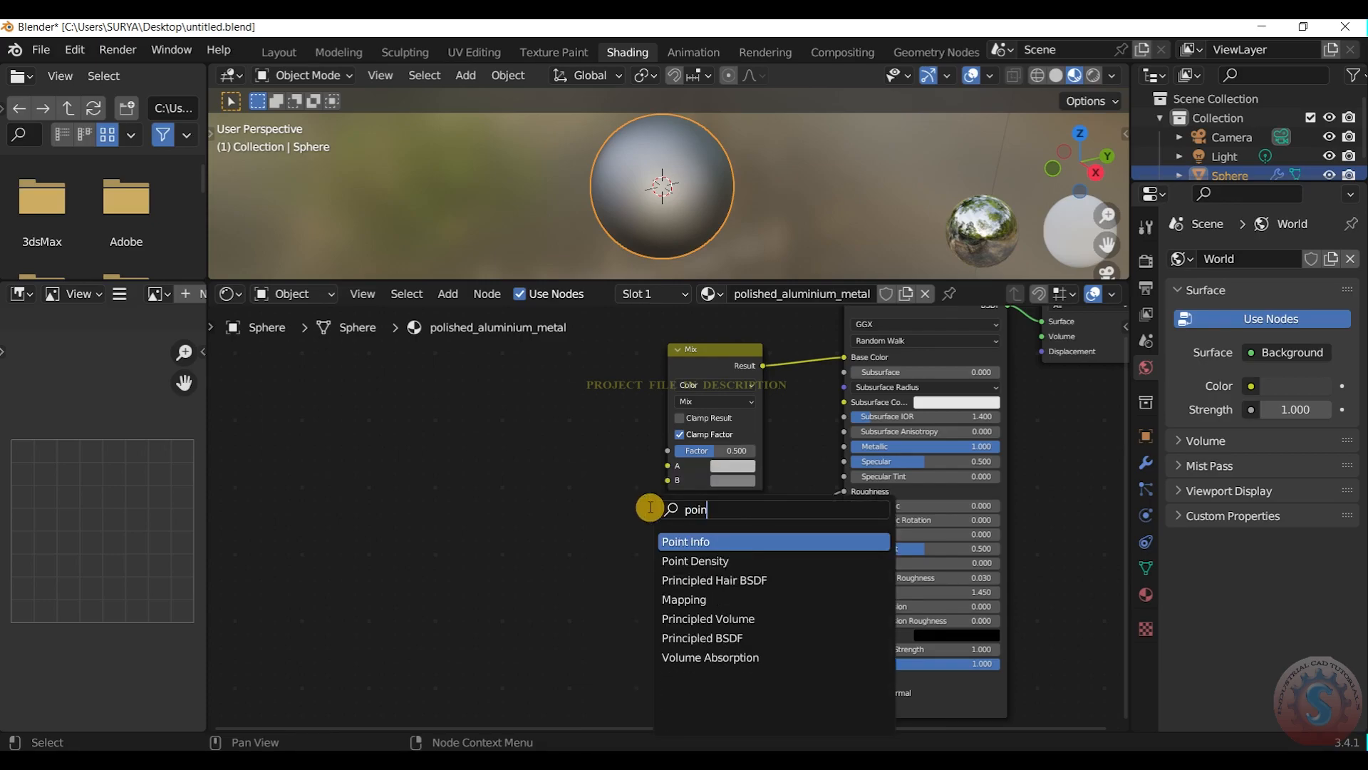
{"action": "left_click", "coordinate": [702, 561]}
{"action": "left_click", "coordinate": [556, 565]}
{"action": "left_click_drag", "start_coordinate": [601, 526], "coordinate": [678, 686]}
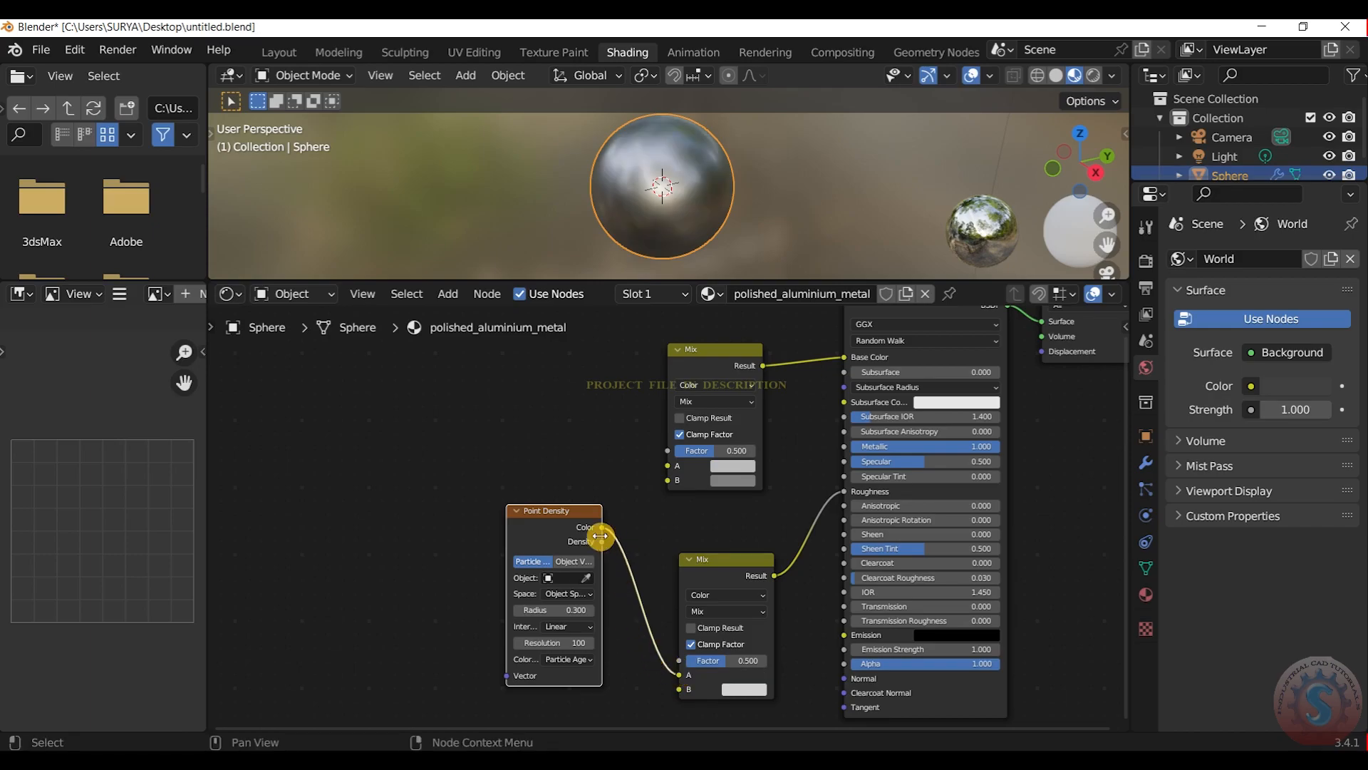
Step: Enlarge the 3D viewport by lowering its border with the node editor, and deselect the sphere
{"action": "scroll", "coordinate": [617, 547], "scroll_direction": "up", "scroll_amount": 1}
{"action": "middle_click_drag", "start_coordinate": [644, 537], "coordinate": [690, 530]}
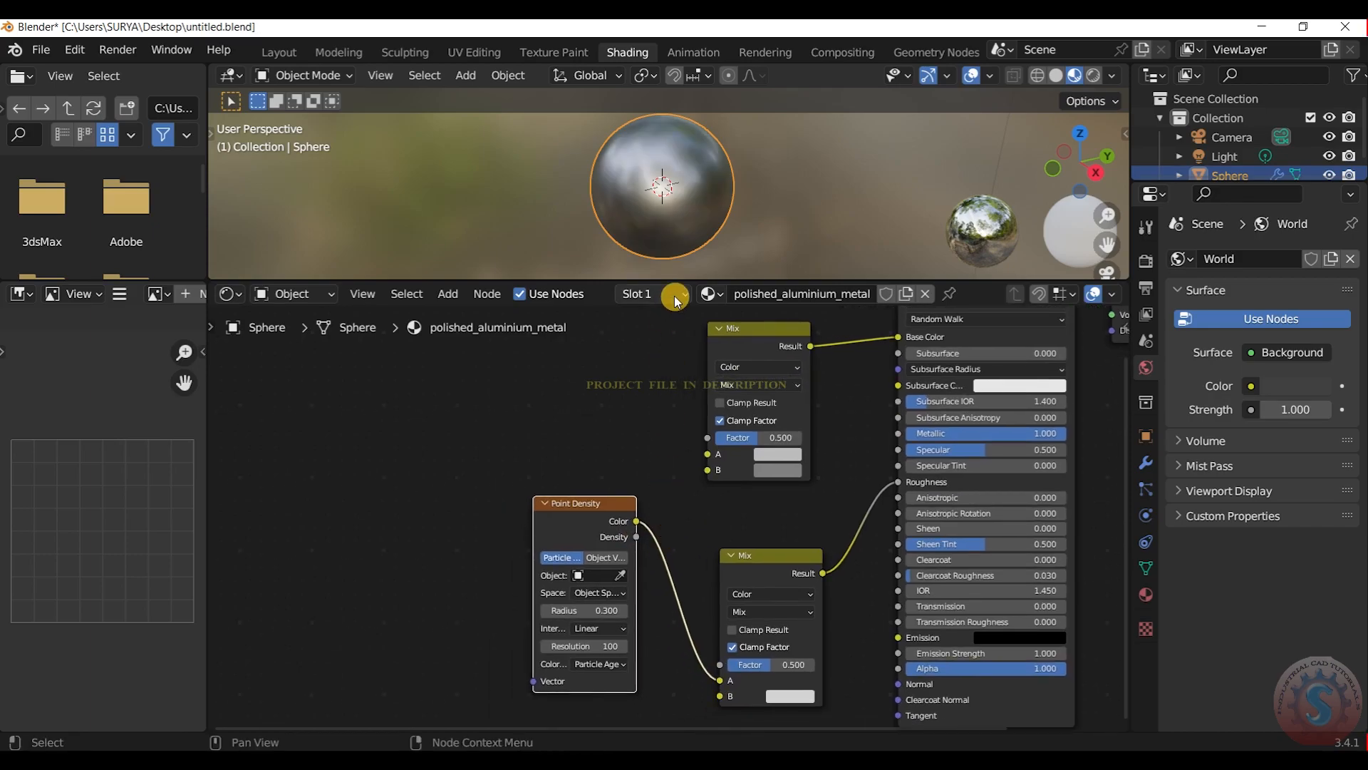
{"action": "left_click_drag", "start_coordinate": [665, 281], "coordinate": [660, 391]}
{"action": "scroll", "coordinate": [687, 220], "scroll_direction": "up", "scroll_amount": 3}
{"action": "left_click", "coordinate": [619, 478]}
{"action": "left_click", "coordinate": [867, 269]}
{"action": "left_click_drag", "start_coordinate": [691, 392], "coordinate": [695, 336]}
{"action": "middle_click_drag", "start_coordinate": [664, 480], "coordinate": [742, 471]}
{"action": "scroll", "coordinate": [704, 467], "scroll_direction": "down", "scroll_amount": 6}
{"action": "scroll", "coordinate": [660, 460], "scroll_direction": "up", "scroll_amount": 1}
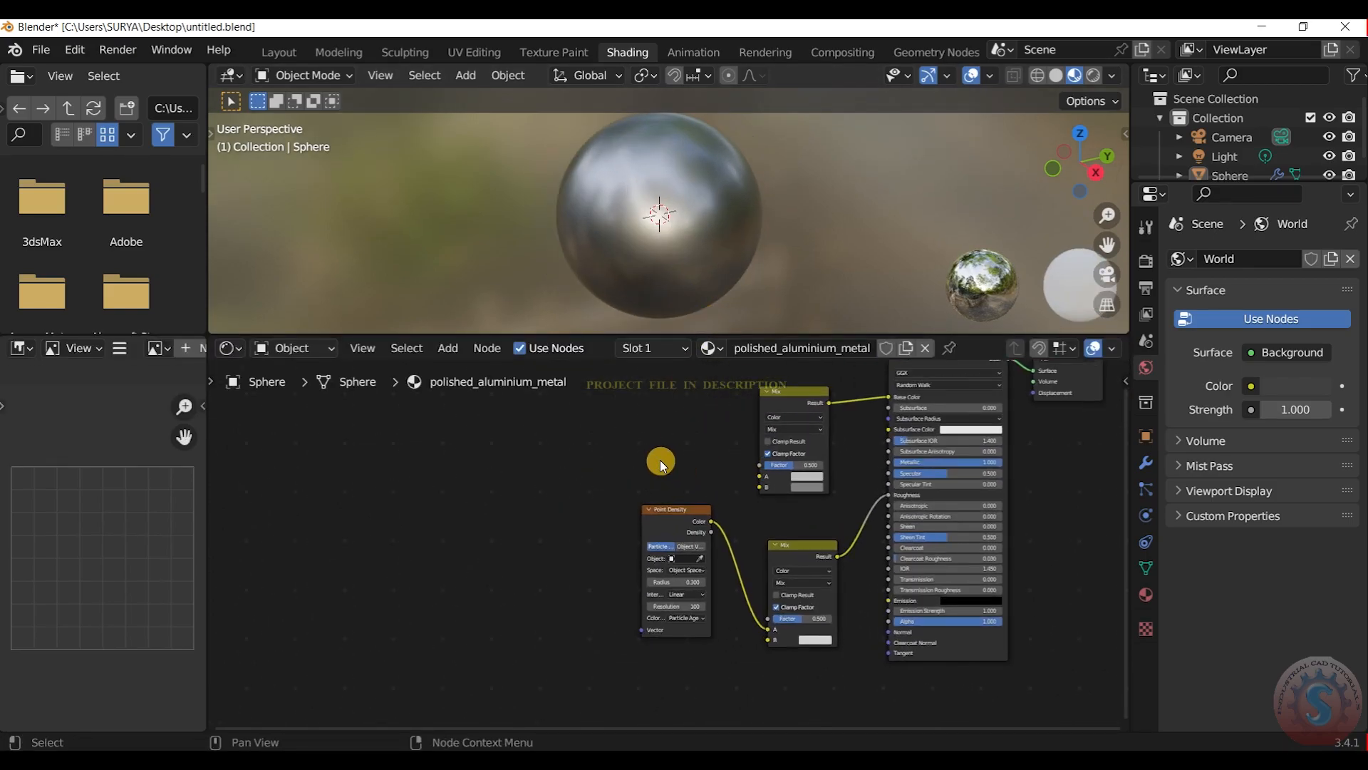
{"action": "key", "text": "shift+a"}
{"action": "left_click", "coordinate": [558, 457]}
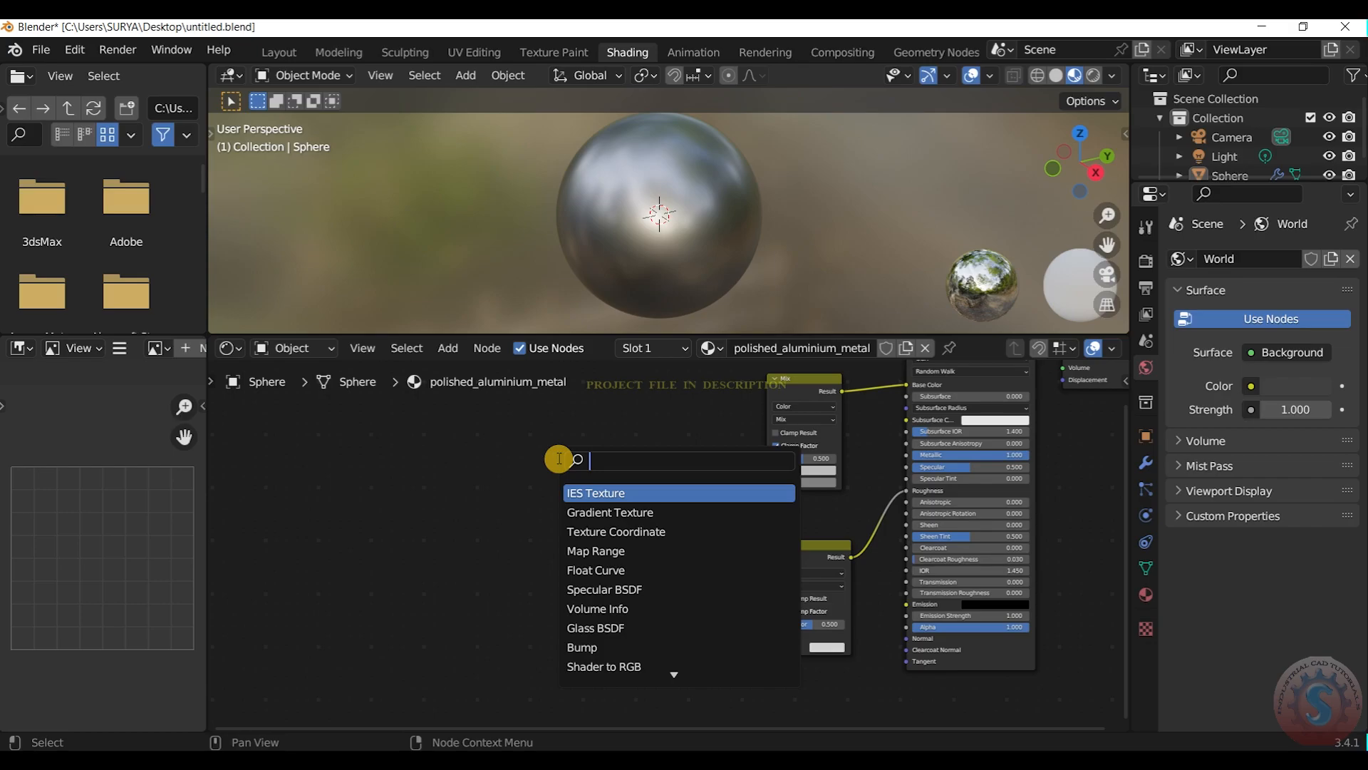
{"action": "left_click", "coordinate": [504, 441]}
Step: Add Texture Coordinate and Mapping nodes feeding the Point Density node's Vector input
{"action": "left_click", "coordinate": [694, 509]}
{"action": "scroll", "coordinate": [694, 510], "scroll_direction": "up", "scroll_amount": 2}
{"action": "scroll", "coordinate": [694, 509], "scroll_direction": "up", "scroll_amount": 1}
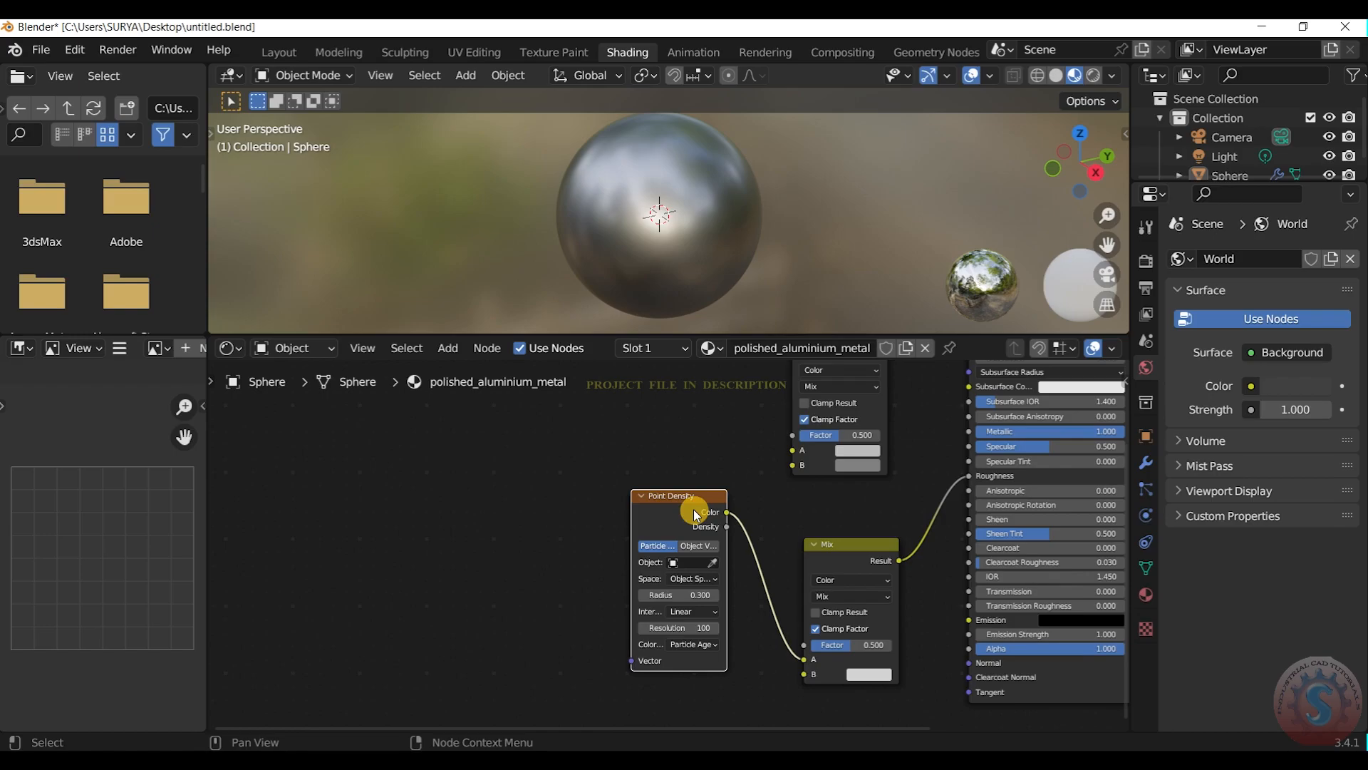
{"action": "key", "text": "ctrl+t"}
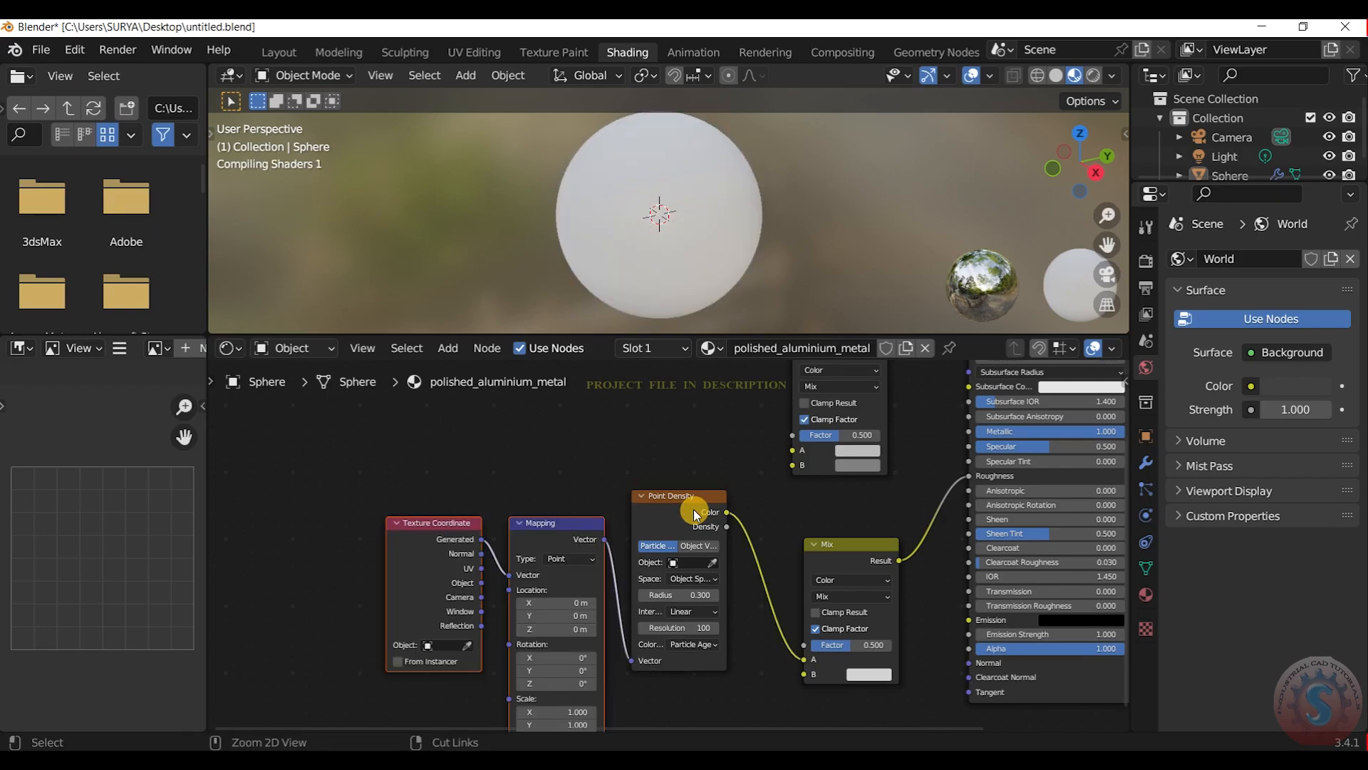
Step: Connect the Texture Coordinate node's Object output to the Mapping node's Vector input in place of Generated
{"action": "scroll", "coordinate": [595, 550], "scroll_direction": "up", "scroll_amount": 1}
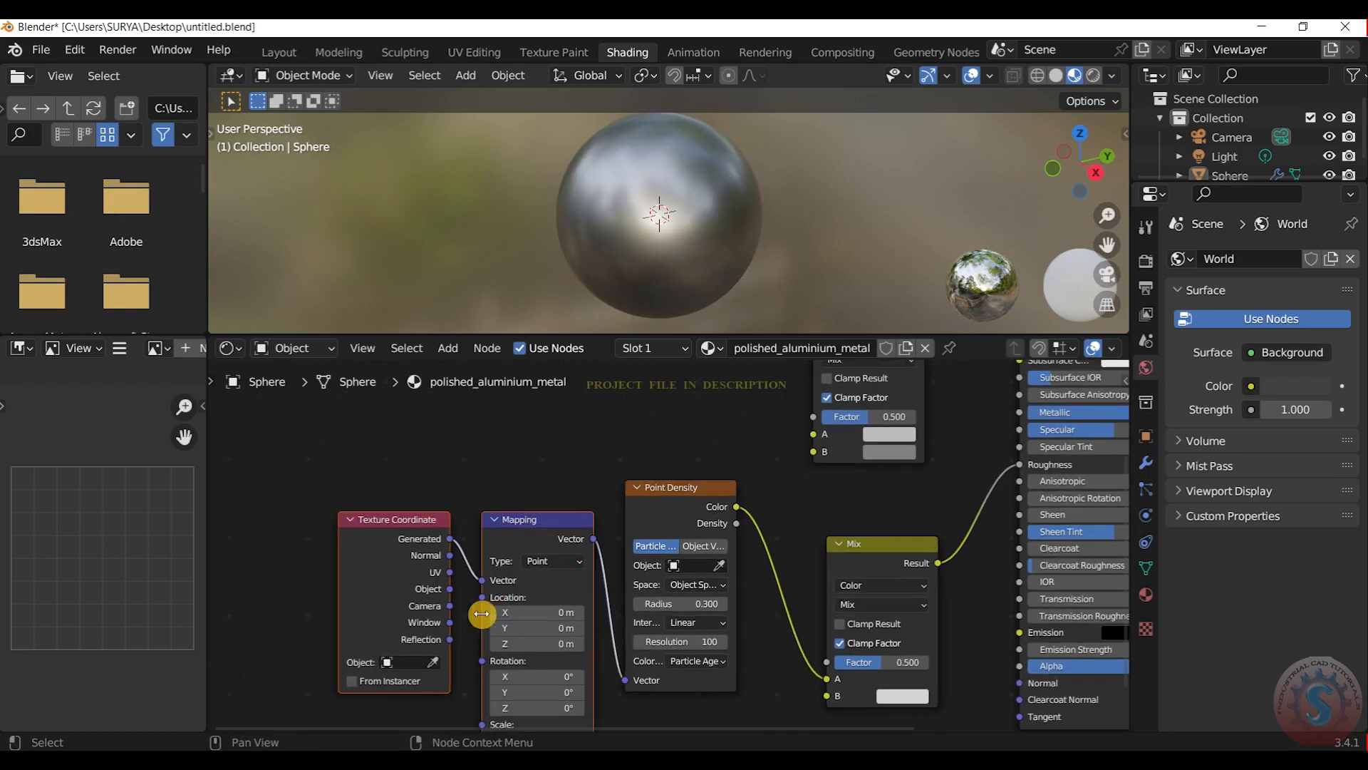
{"action": "scroll", "coordinate": [427, 605], "scroll_direction": "up", "scroll_amount": 1}
{"action": "scroll", "coordinate": [424, 600], "scroll_direction": "up", "scroll_amount": 1}
{"action": "middle_click_drag", "start_coordinate": [435, 594], "coordinate": [700, 514]}
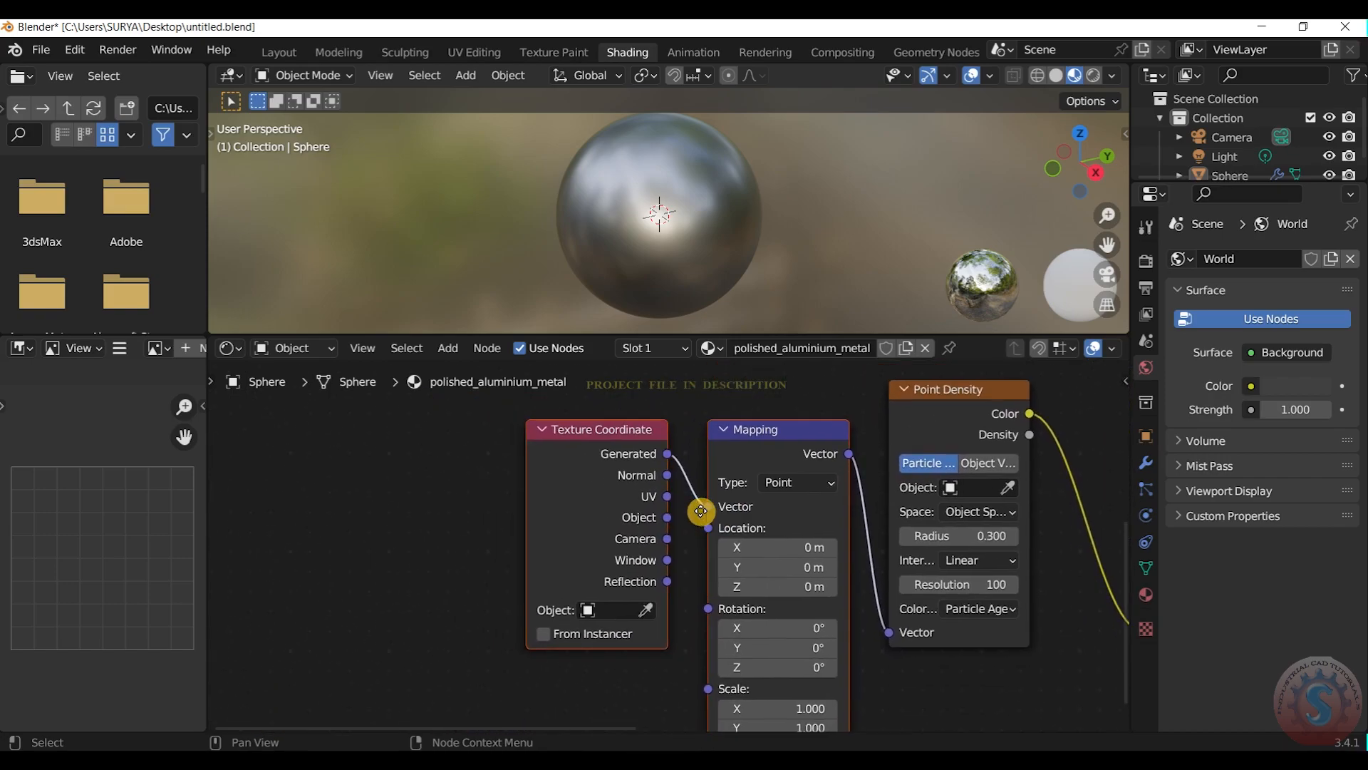
{"action": "scroll", "coordinate": [681, 520], "scroll_direction": "up", "scroll_amount": 2}
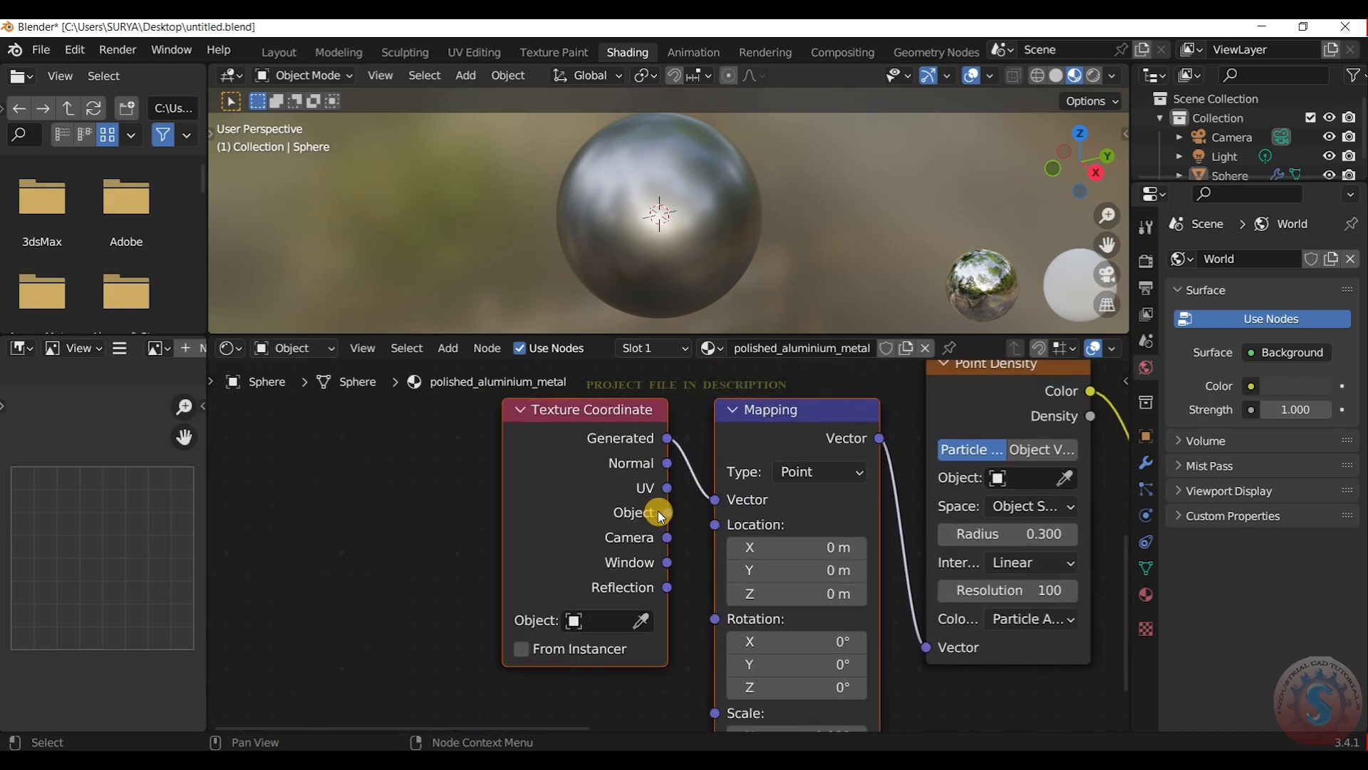
{"action": "left_click", "coordinate": [671, 513]}
{"action": "left_click_drag", "start_coordinate": [668, 513], "coordinate": [713, 501]}
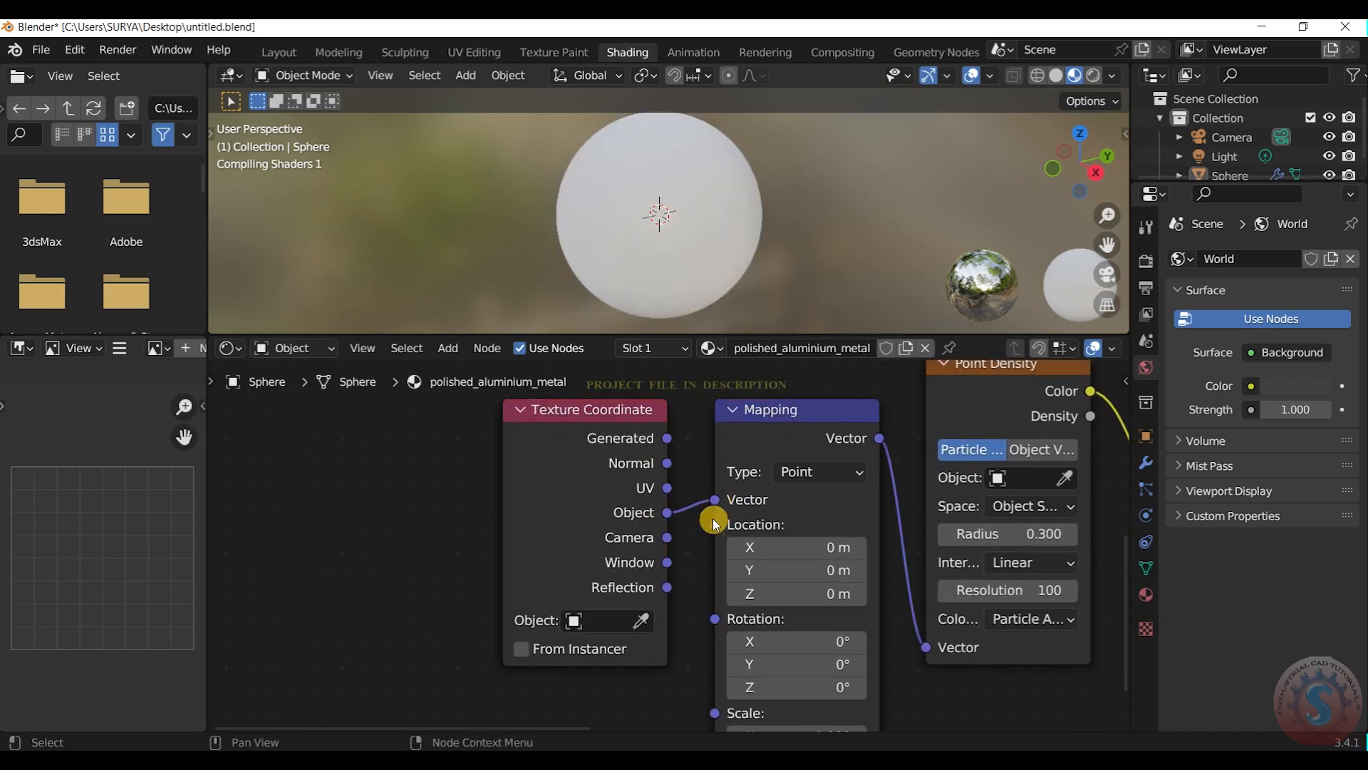
Step: Check the hex values of the B colours on both Mix nodes
{"action": "scroll", "coordinate": [853, 527], "scroll_direction": "down", "scroll_amount": 1}
{"action": "middle_click_drag", "start_coordinate": [890, 536], "coordinate": [473, 556]}
{"action": "middle_click_drag", "start_coordinate": [592, 540], "coordinate": [513, 626]}
{"action": "scroll", "coordinate": [661, 520], "scroll_direction": "down", "scroll_amount": 1}
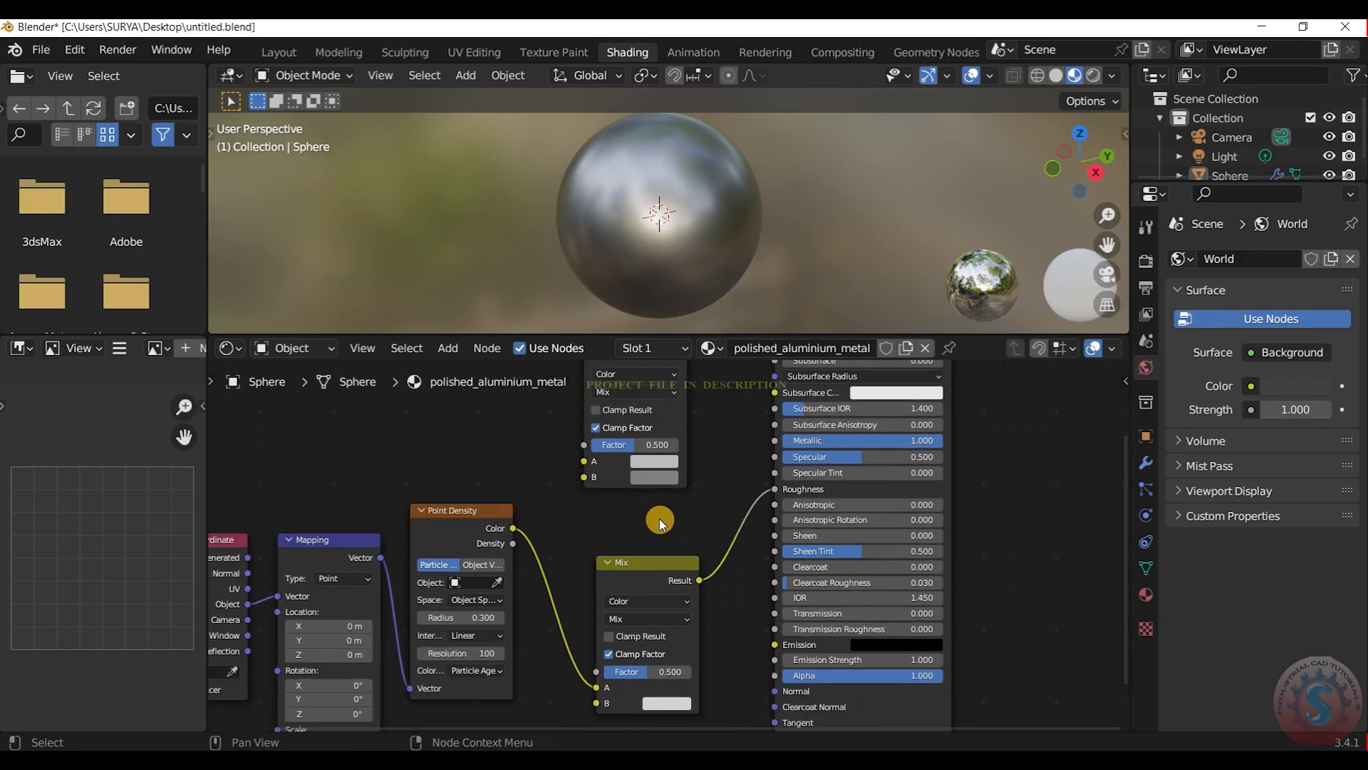
{"action": "middle_click_drag", "start_coordinate": [646, 522], "coordinate": [716, 473]}
{"action": "left_click", "coordinate": [735, 654]}
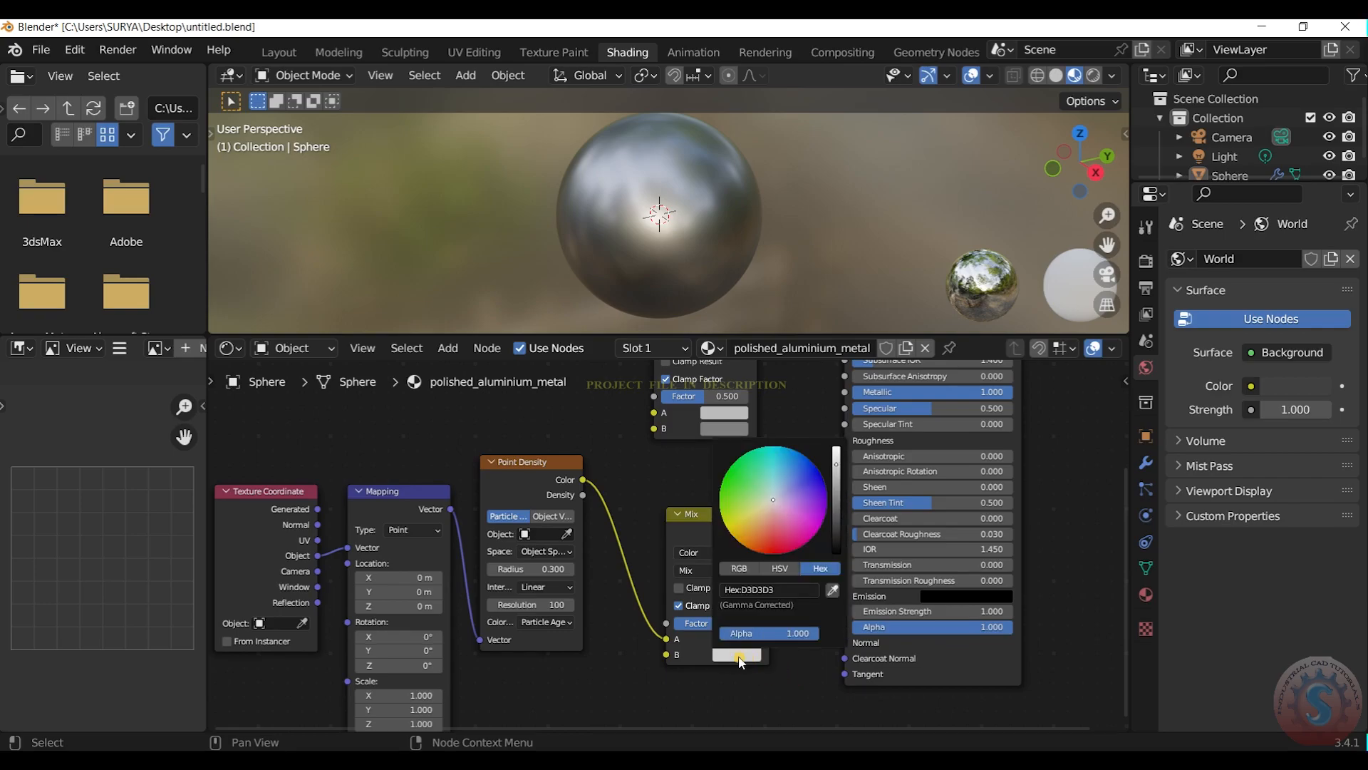
{"action": "left_click", "coordinate": [725, 428]}
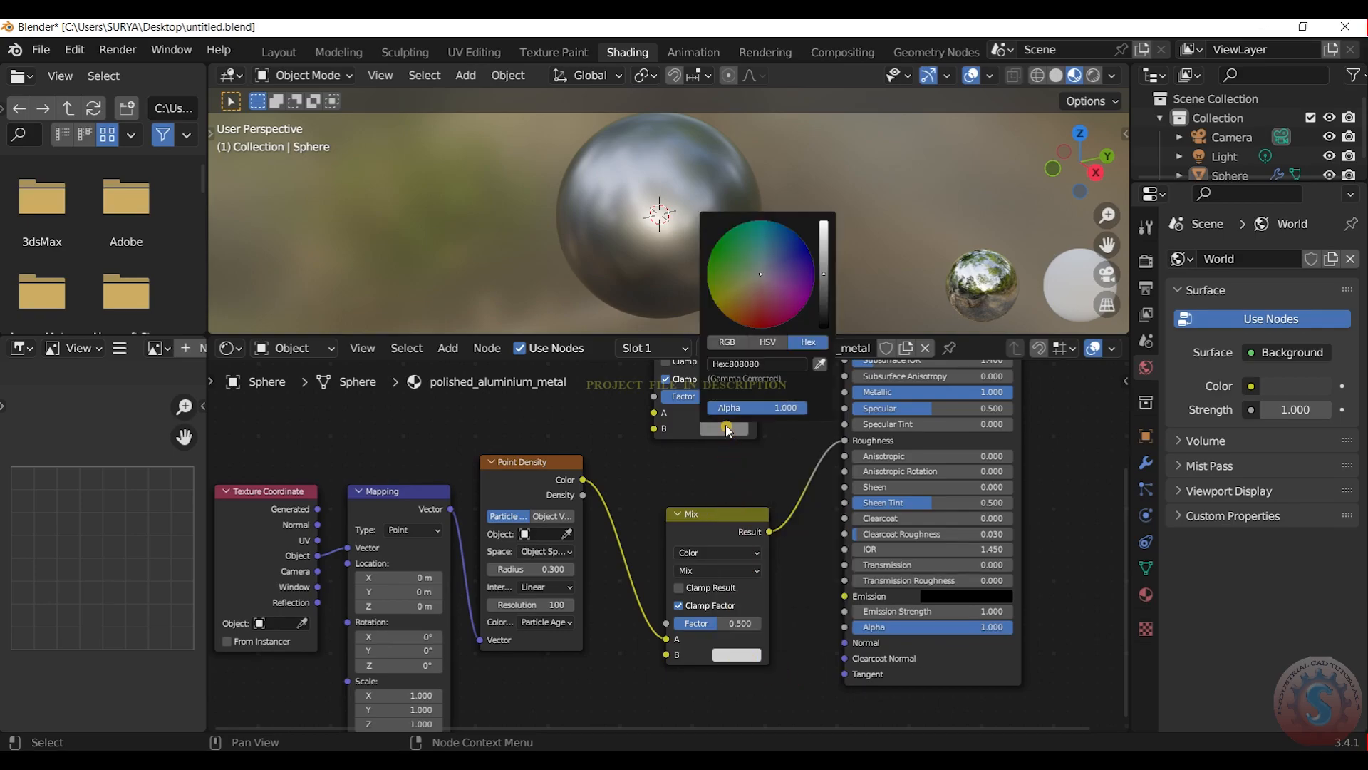
{"action": "left_click", "coordinate": [748, 654]}
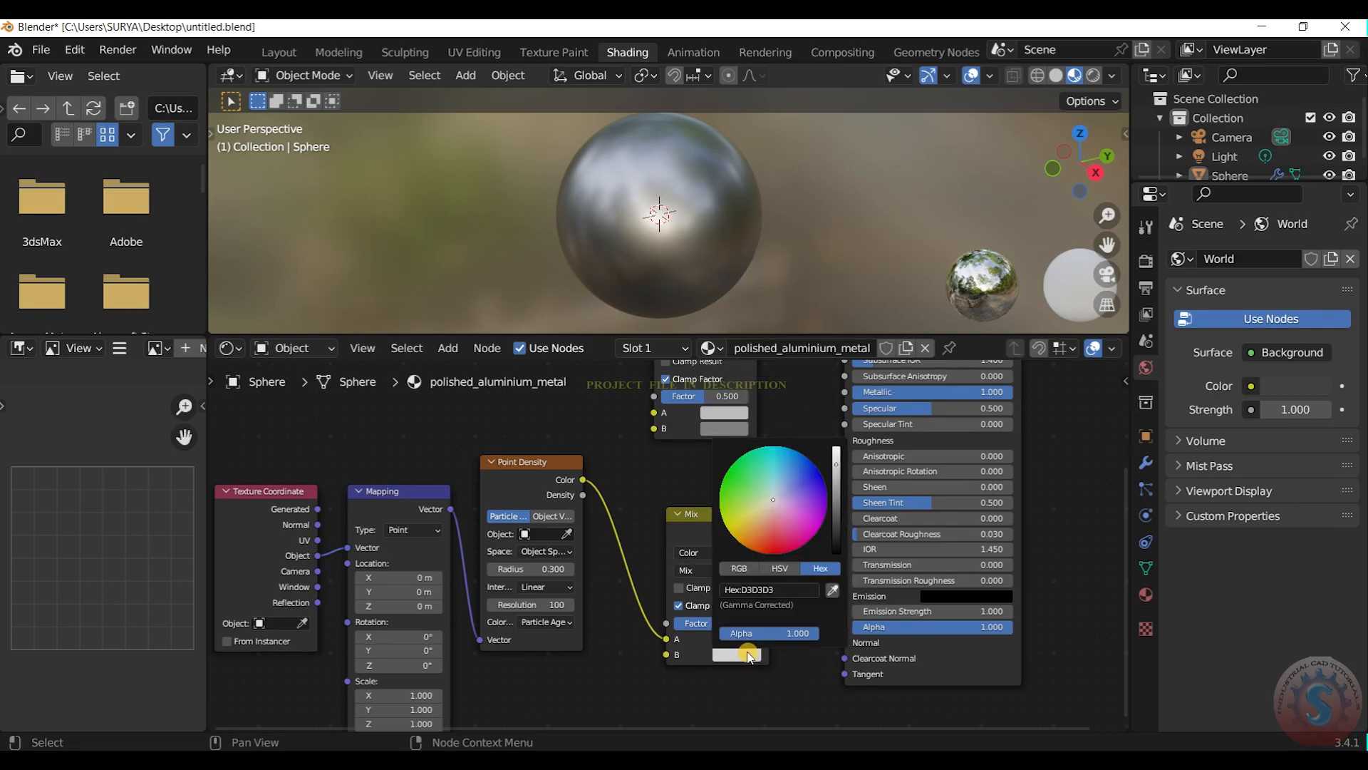
{"action": "scroll", "coordinate": [759, 682], "scroll_direction": "down", "scroll_amount": 2}
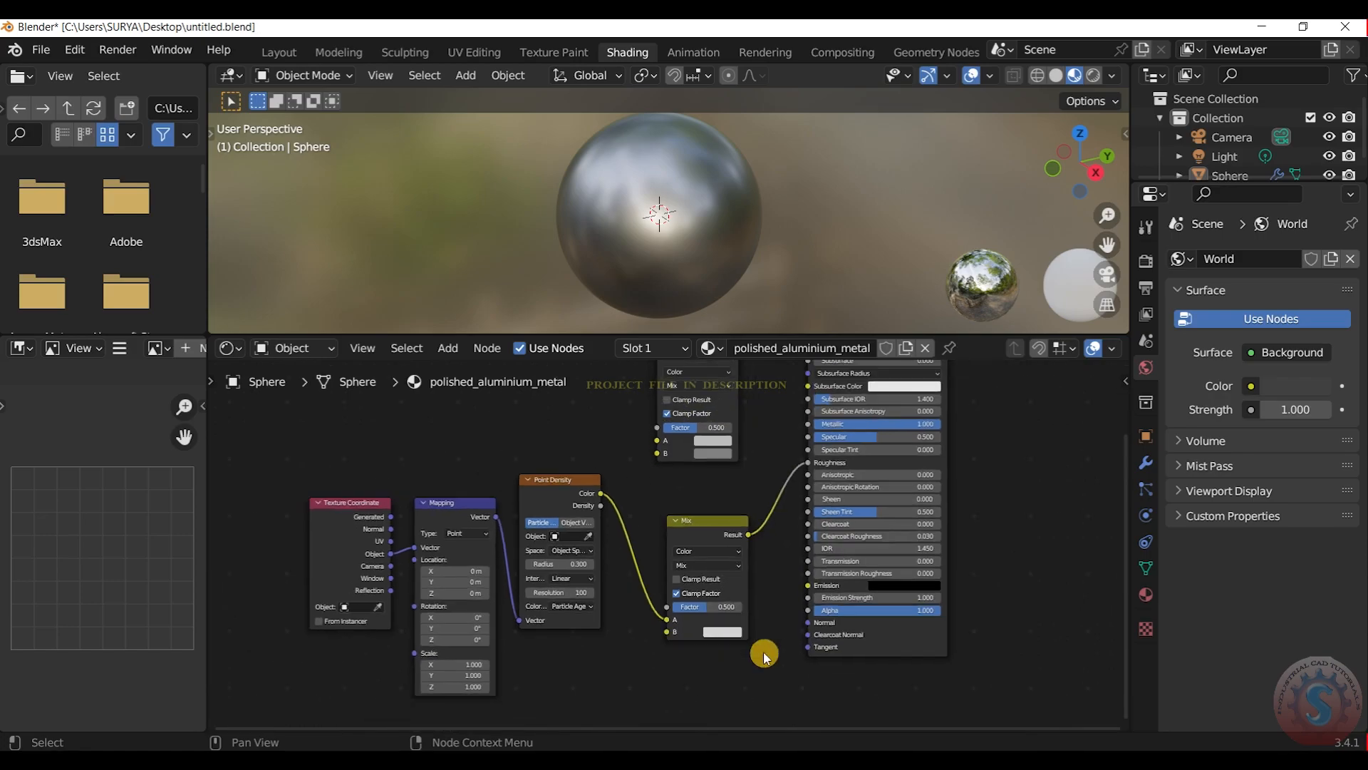
{"action": "scroll", "coordinate": [771, 620], "scroll_direction": "down", "scroll_amount": 2}
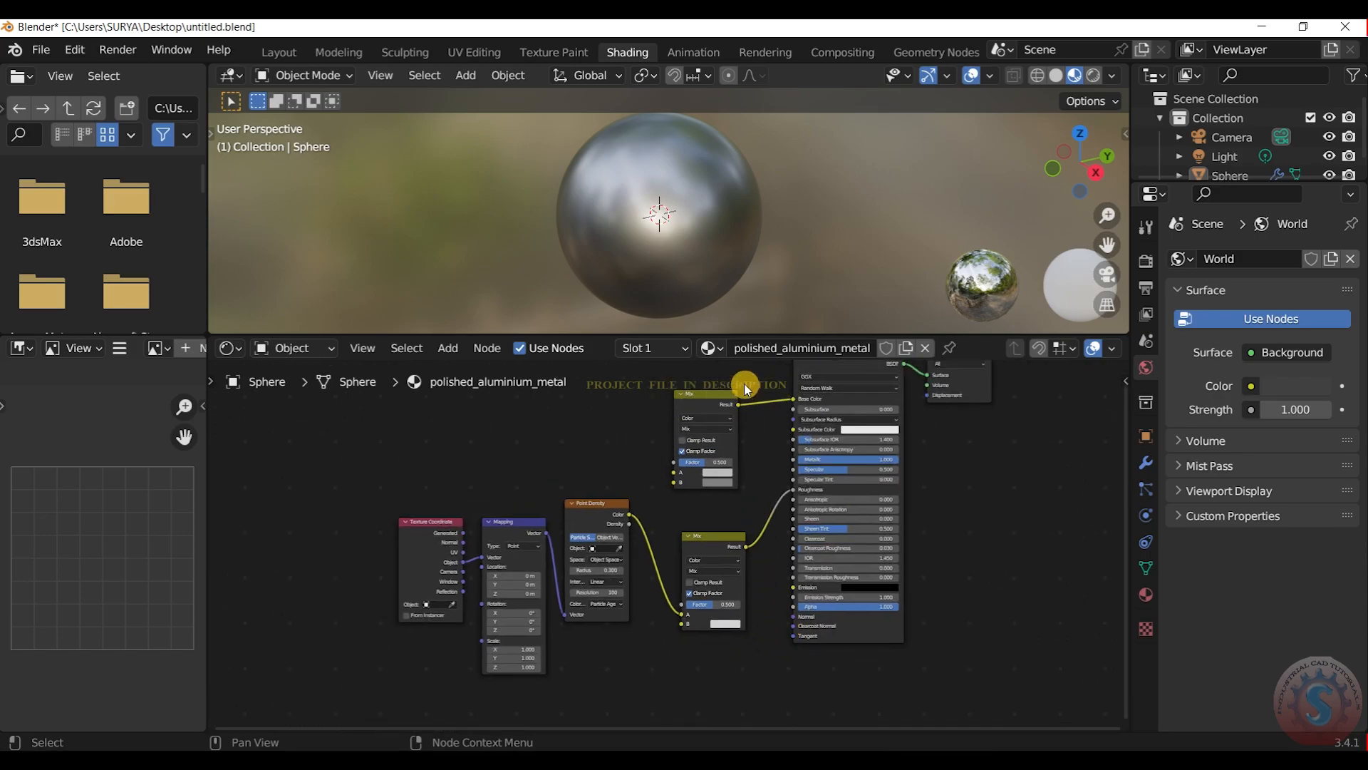
Step: Switch the 3D viewport to the camera view and frame the sphere more closely
{"action": "mouse_move", "coordinate": [694, 202]}
{"action": "middle_mouse_down"}
{"action": "mouse_move", "coordinate": [711, 152]}
{"action": "mouse_move", "coordinate": [1055, 159]}
{"action": "mouse_move", "coordinate": [858, 211]}
{"action": "mouse_move", "coordinate": [909, 211]}
{"action": "mouse_move", "coordinate": [670, 211]}
{"action": "middle_mouse_up"}
{"action": "key", "text": "KP_0"}
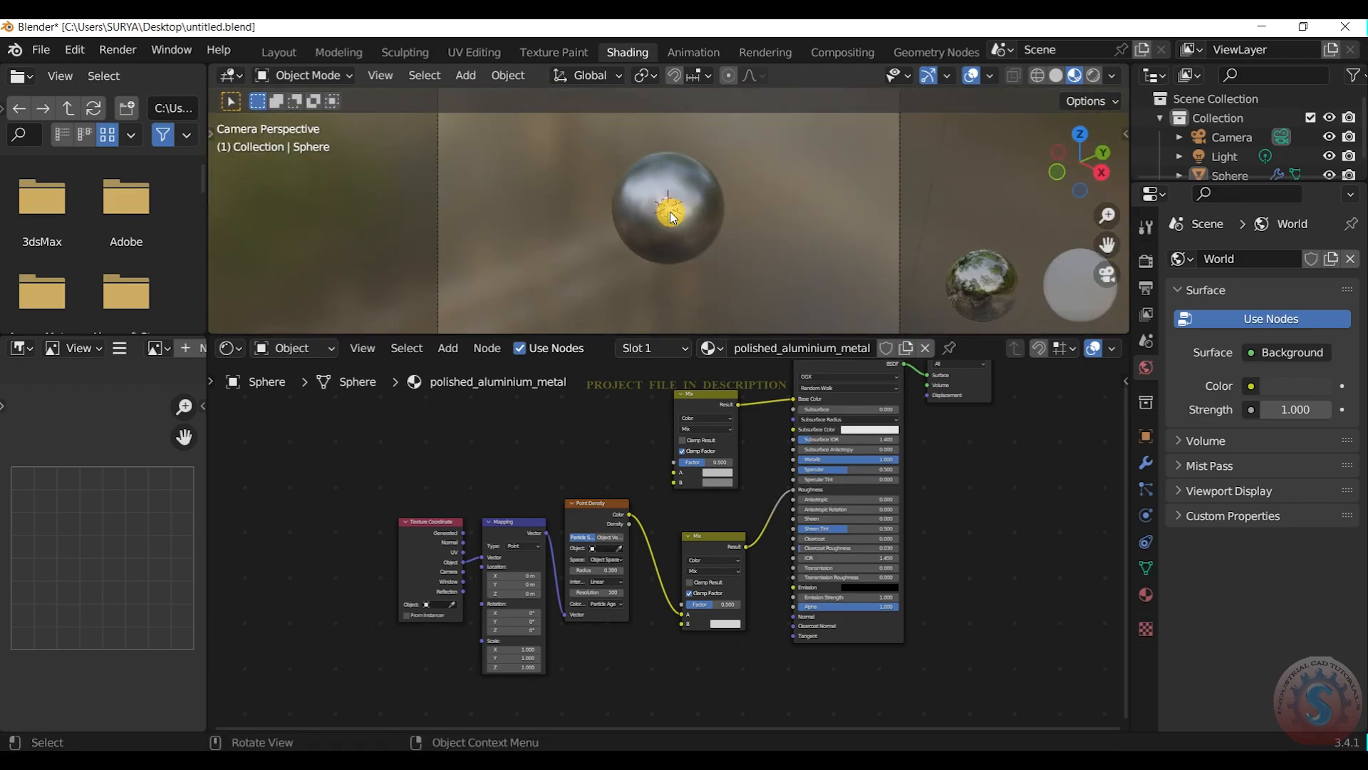
{"action": "scroll", "coordinate": [736, 181], "scroll_direction": "up", "scroll_amount": 3}
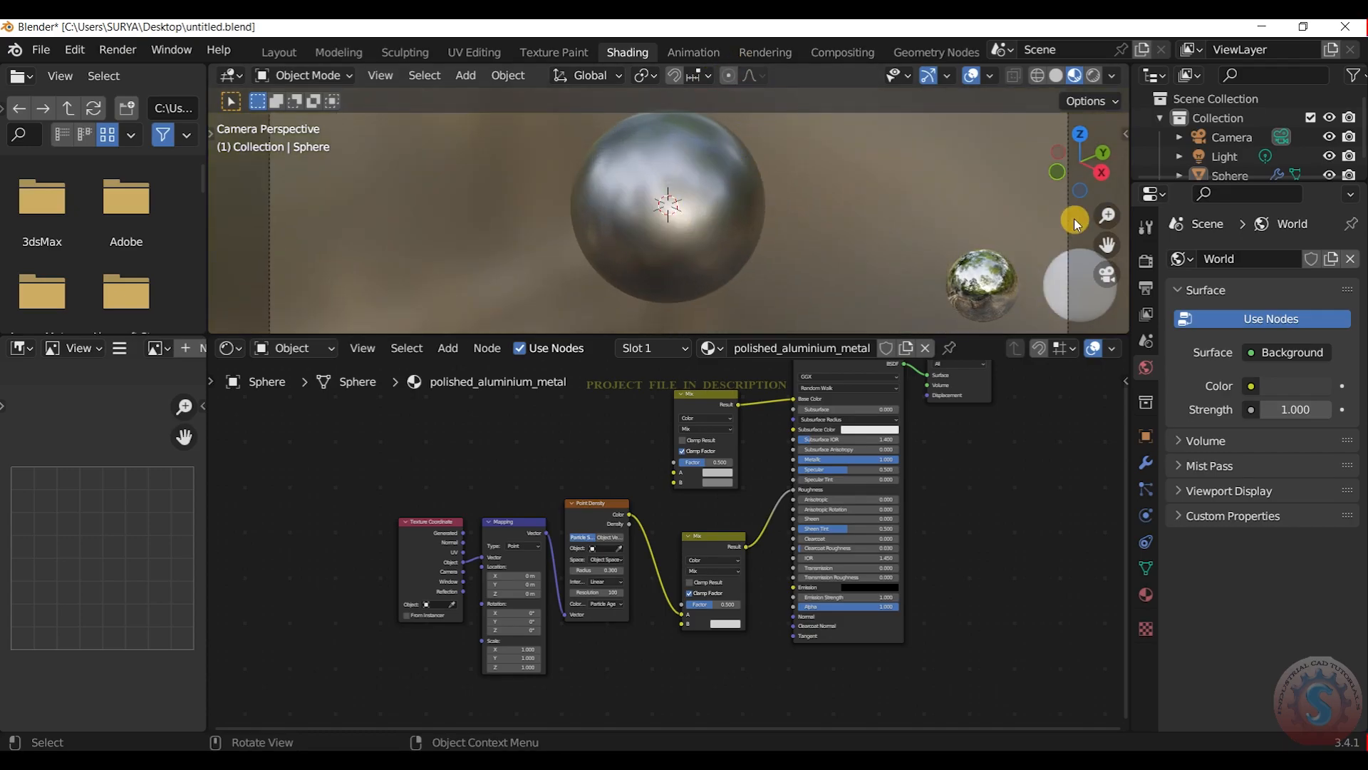
{"action": "scroll", "coordinate": [879, 201], "scroll_direction": "up", "scroll_amount": 2}
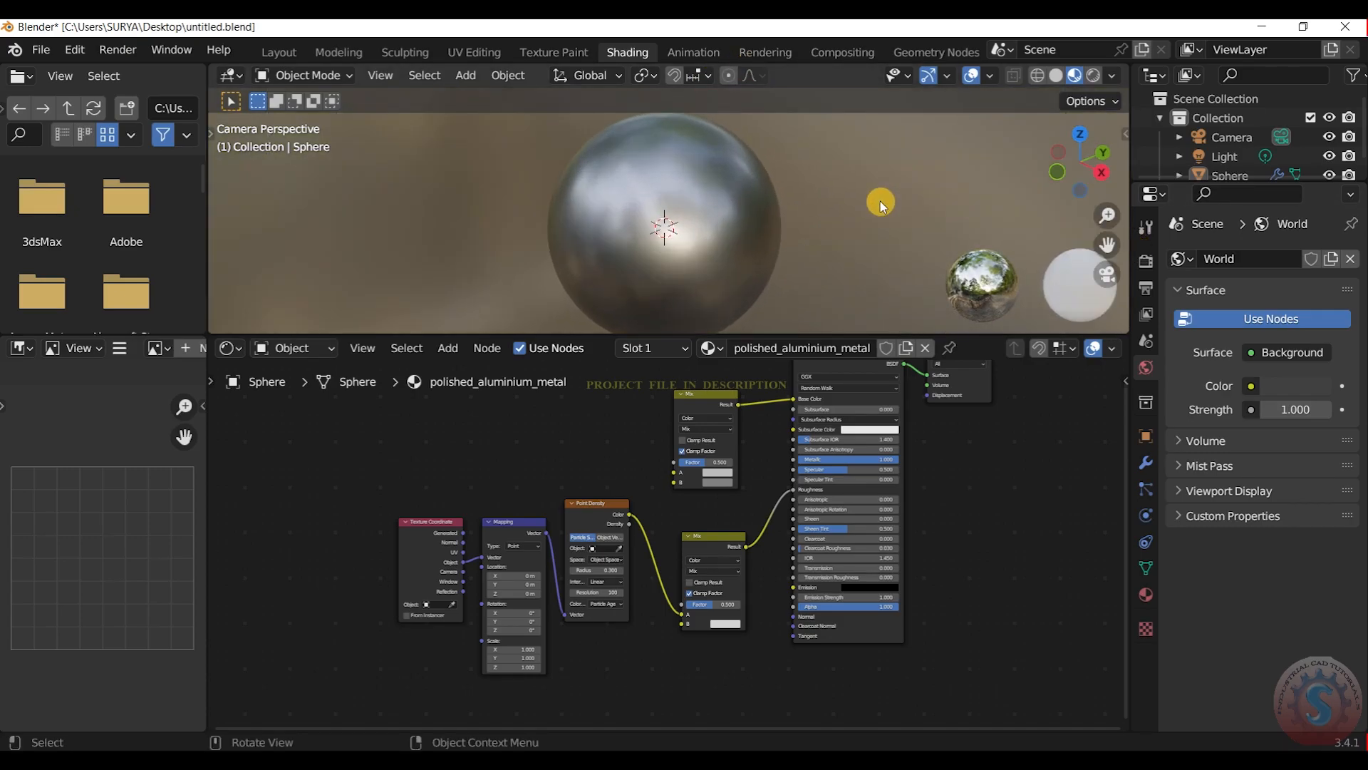
Step: Review the complete node tree and open the sphere's modifier settings to examine its subdivision modifier
{"action": "middle_click_drag", "start_coordinate": [818, 464], "coordinate": [818, 542]}
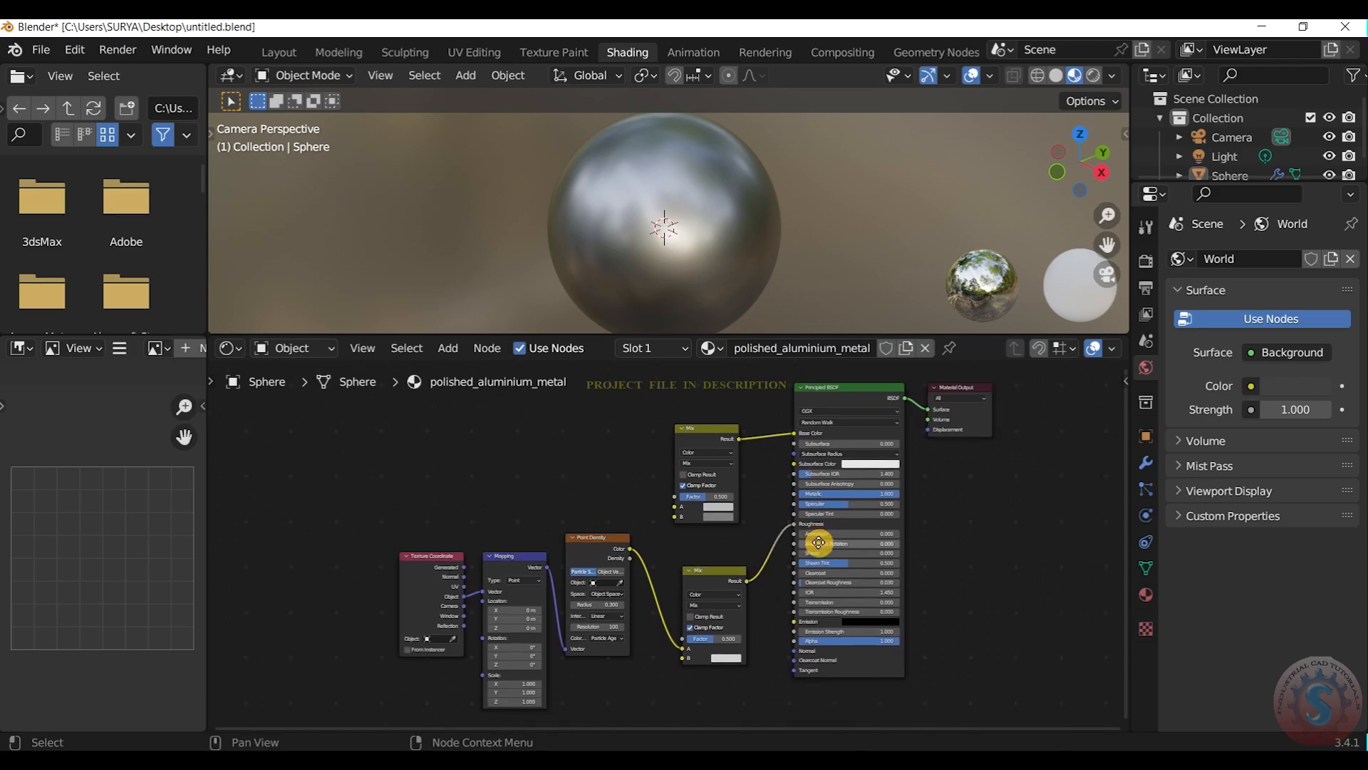
{"action": "scroll", "coordinate": [805, 541], "scroll_direction": "up", "scroll_amount": 1}
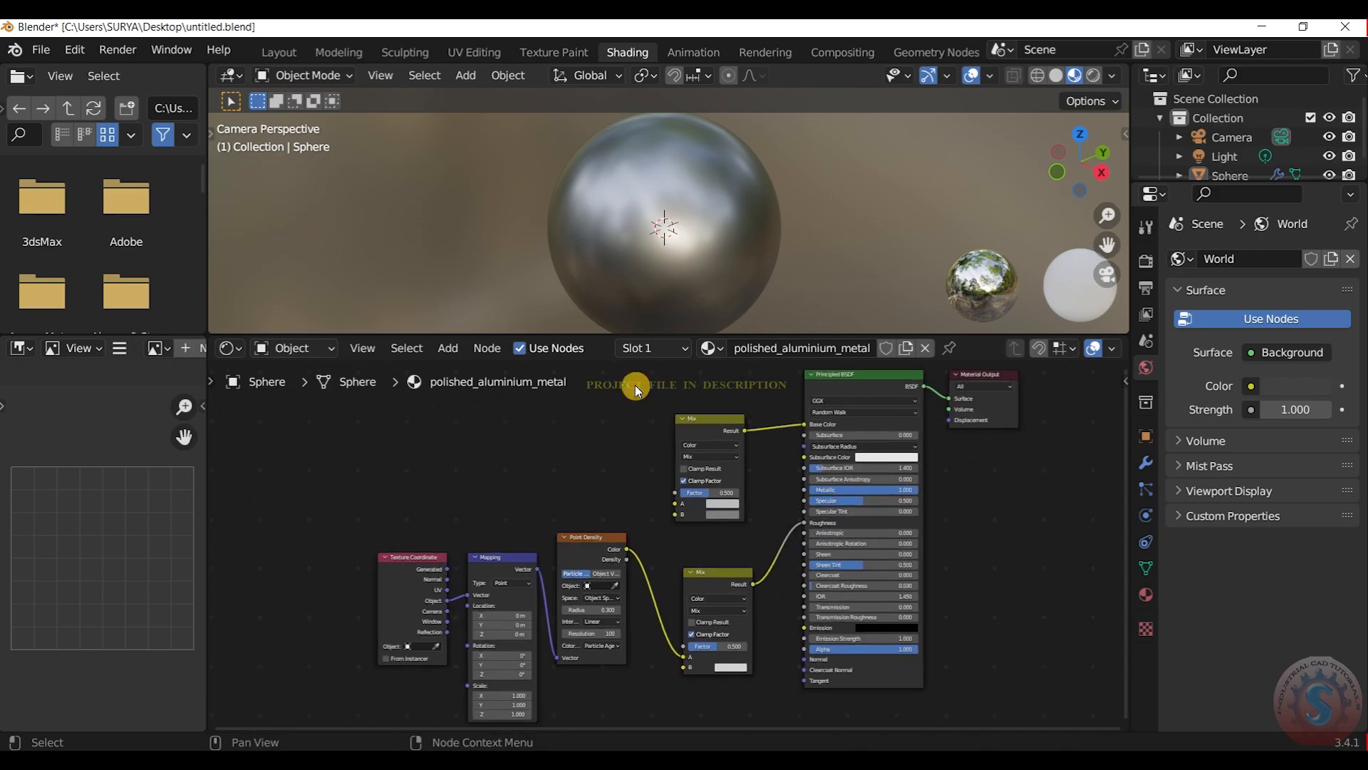
{"action": "scroll", "coordinate": [686, 238], "scroll_direction": "down", "scroll_amount": 1}
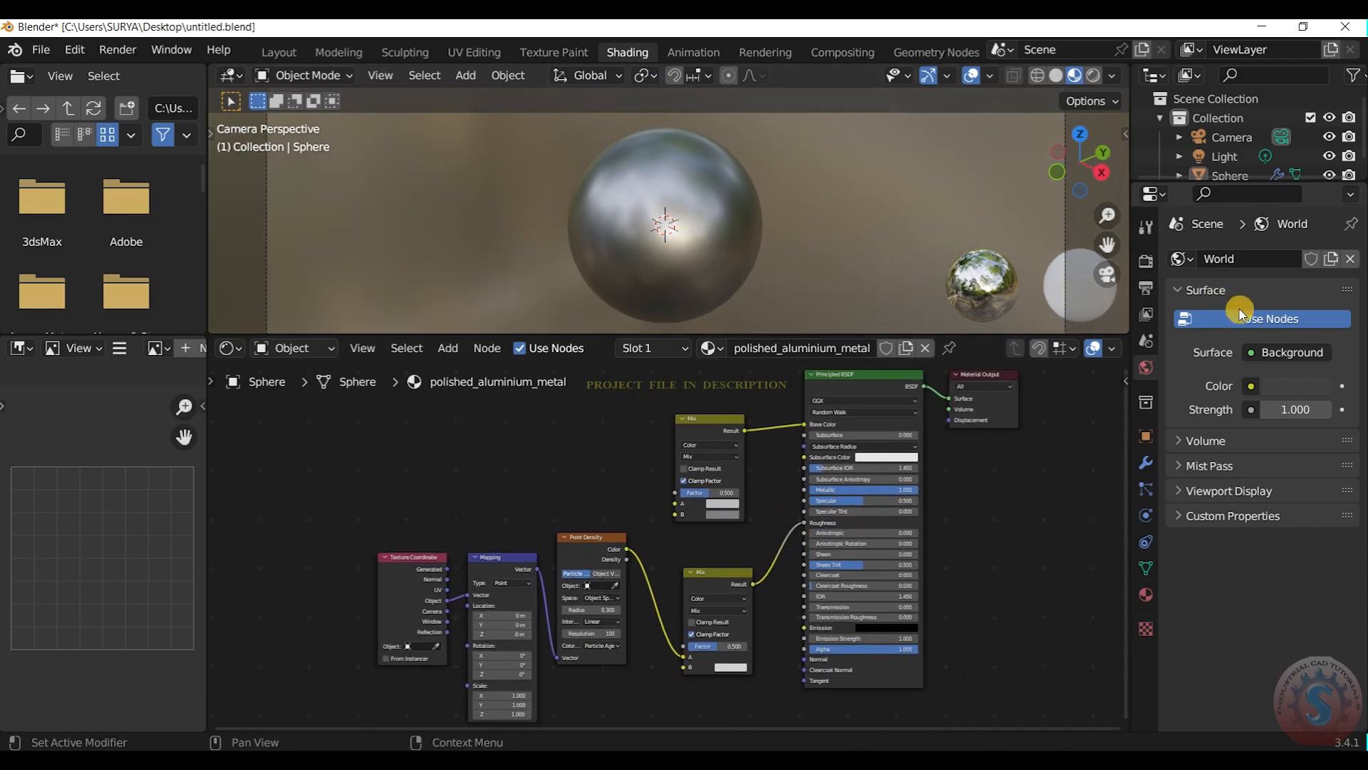
{"action": "left_click", "coordinate": [1148, 463]}
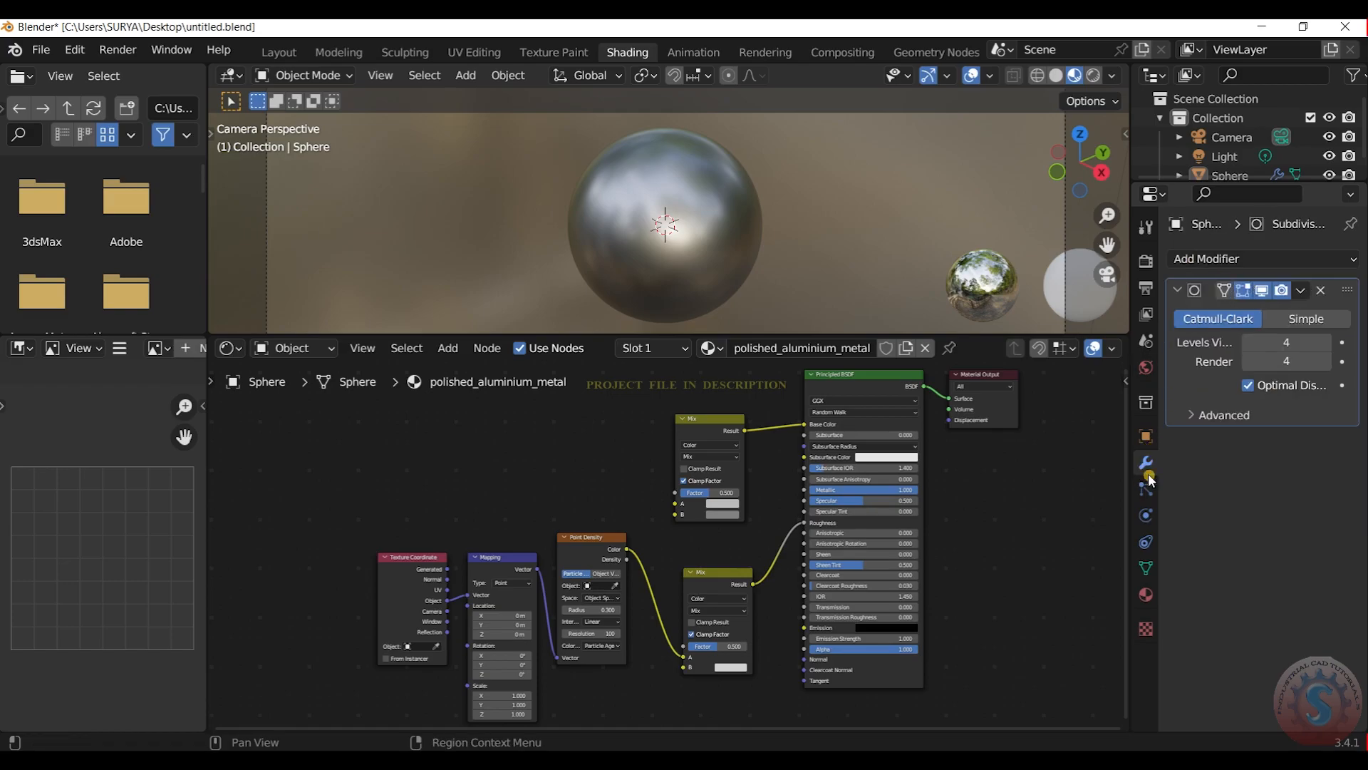
Step: Apply the sphere's Subdivision Surface modifier
{"action": "left_click", "coordinate": [1145, 261]}
{"action": "left_click", "coordinate": [1147, 464]}
{"action": "left_click", "coordinate": [1301, 290]}
{"action": "left_click", "coordinate": [1284, 312]}
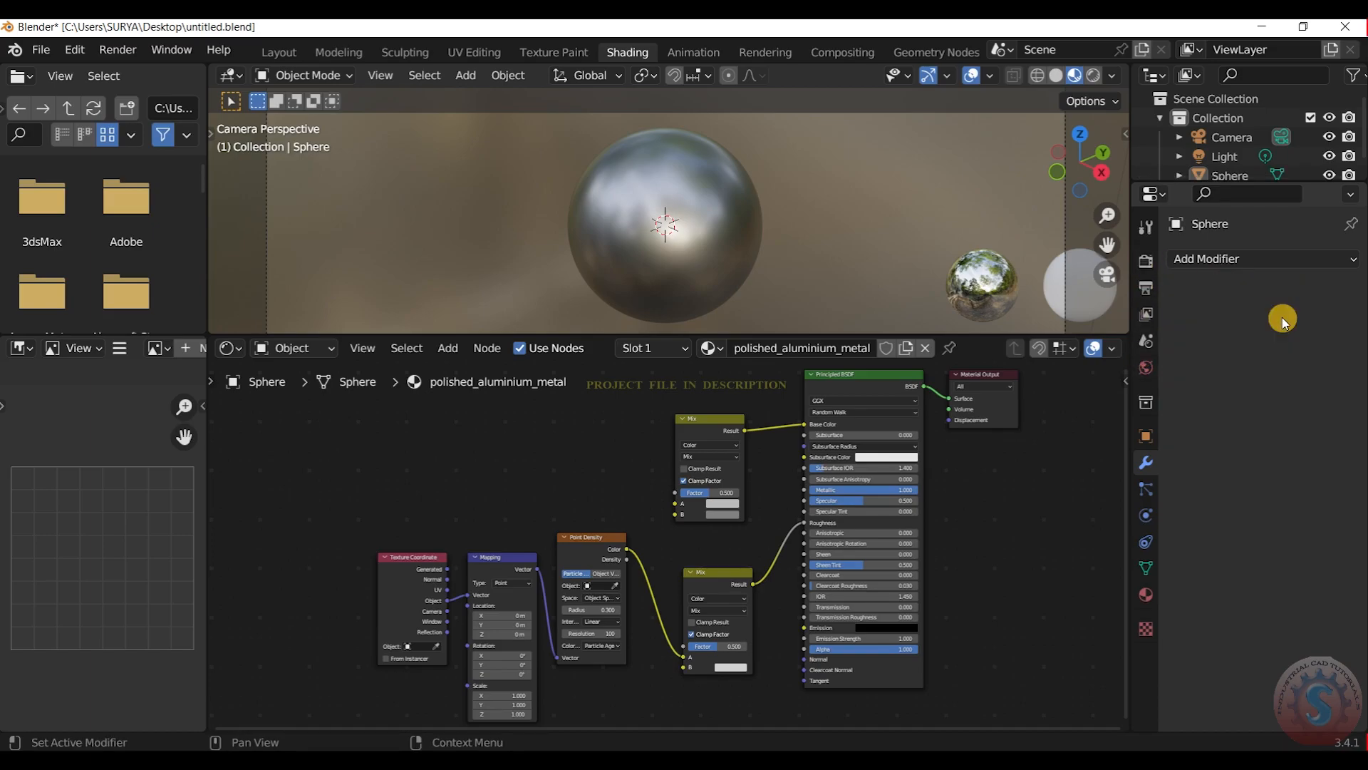
Step: Enable Ambient Occlusion and Bloom in the scene's Eevee render settings
{"action": "left_click", "coordinate": [1149, 262]}
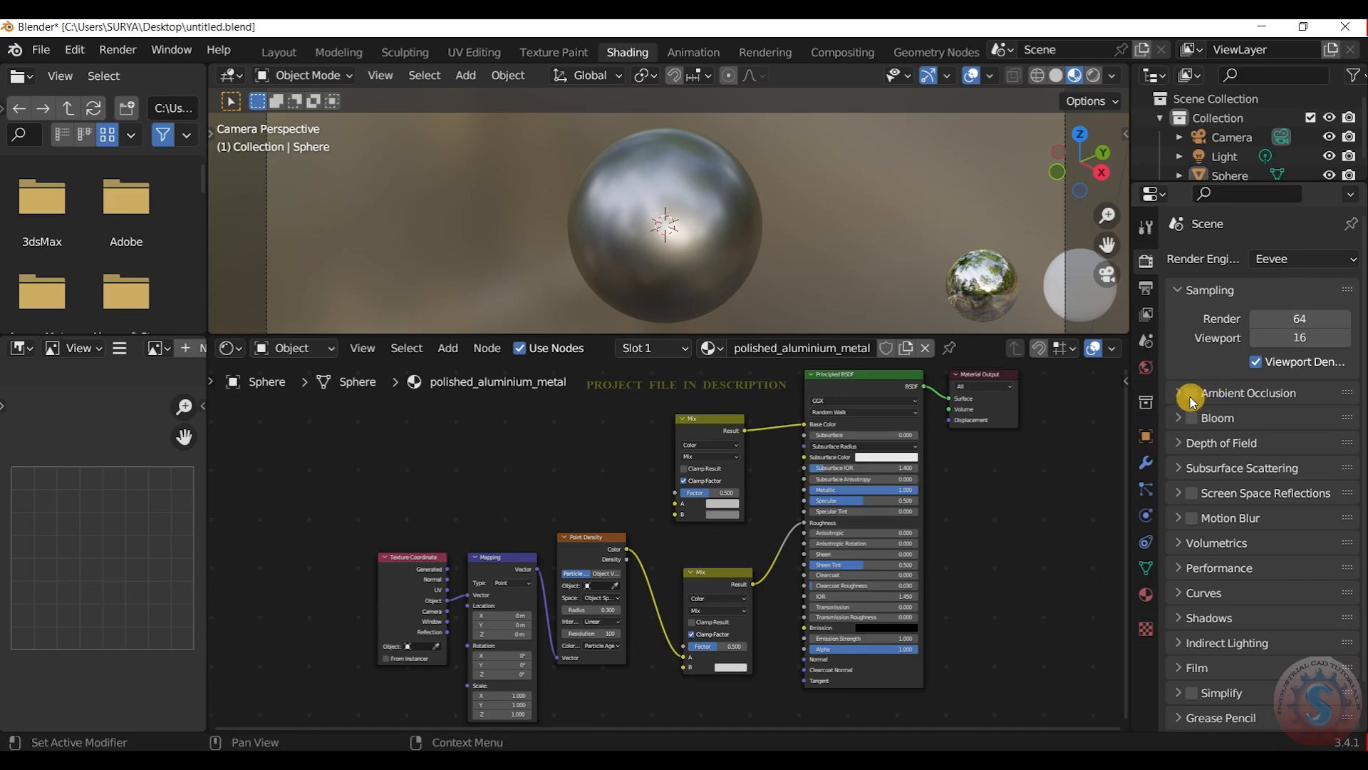
{"action": "left_click", "coordinate": [1276, 259]}
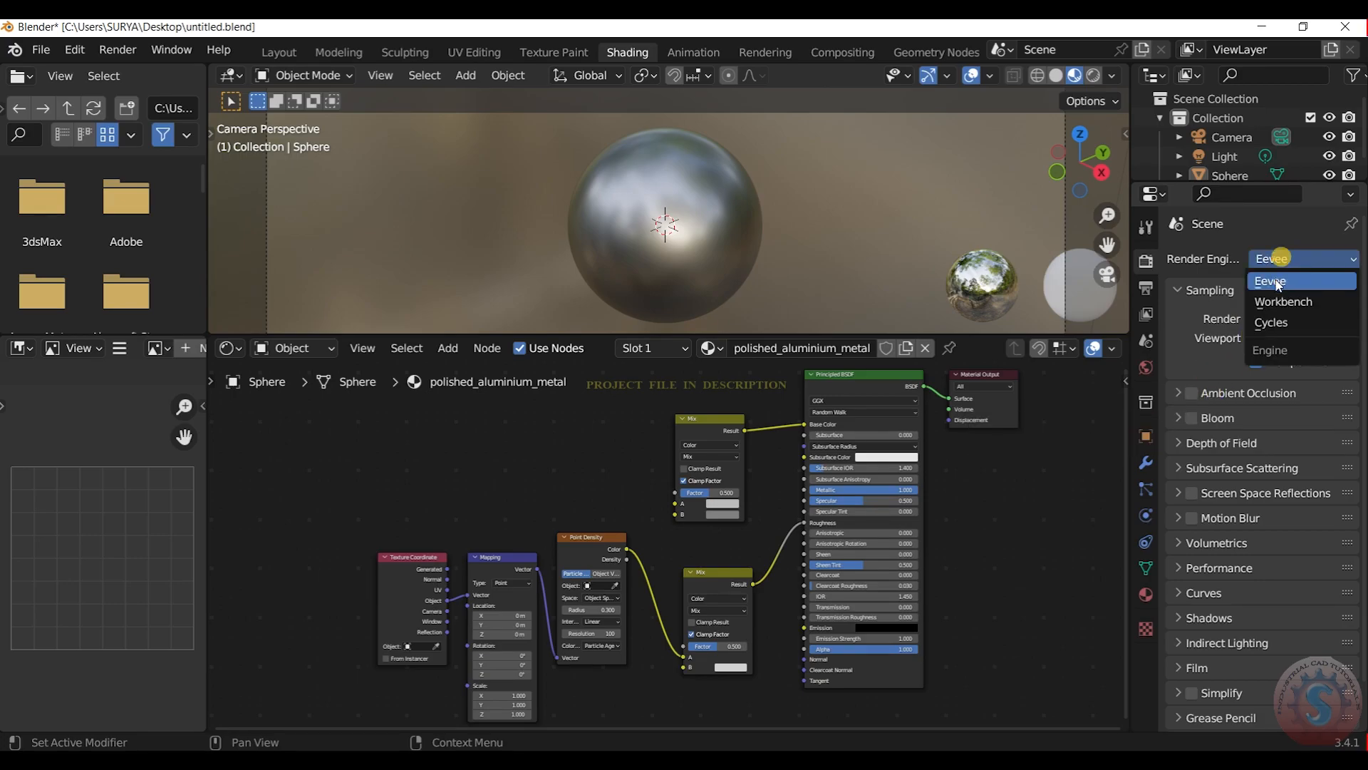
{"action": "left_click", "coordinate": [1192, 393]}
{"action": "left_click", "coordinate": [1191, 418]}
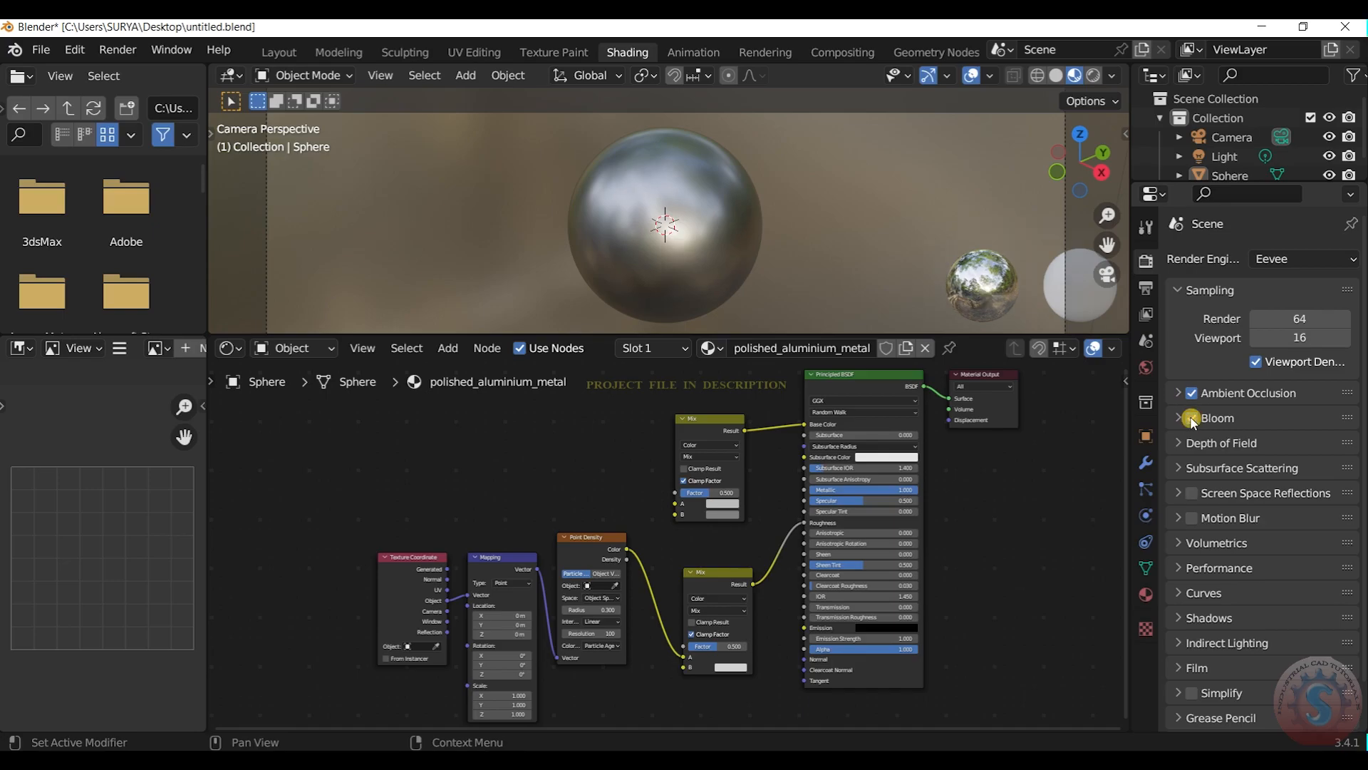
Step: Examine the Depth of Field, Volumetrics and Performance sections of the render settings
{"action": "left_click", "coordinate": [1180, 448]}
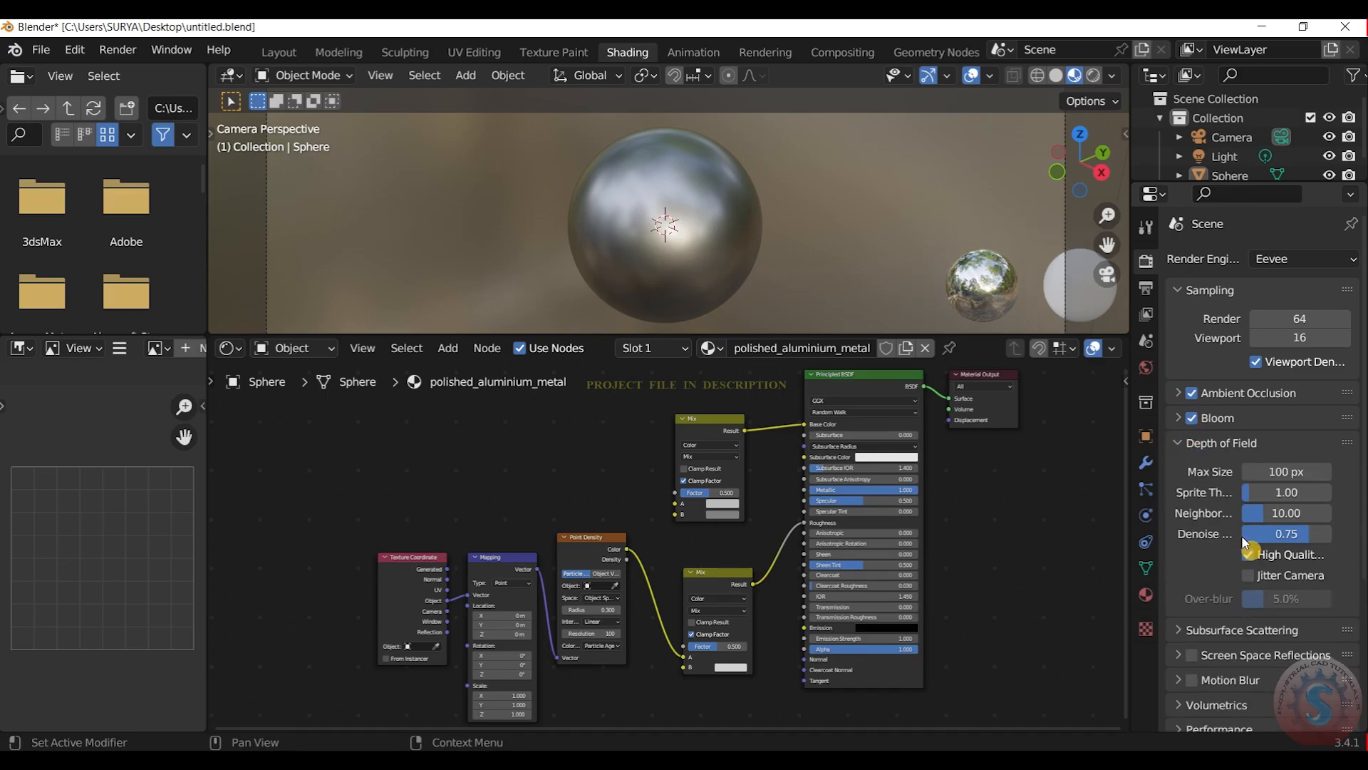
{"action": "left_click", "coordinate": [1197, 447]}
{"action": "scroll", "coordinate": [1198, 447], "scroll_direction": "down", "scroll_amount": 2}
{"action": "left_click", "coordinate": [1204, 420]}
{"action": "left_click", "coordinate": [1204, 420]}
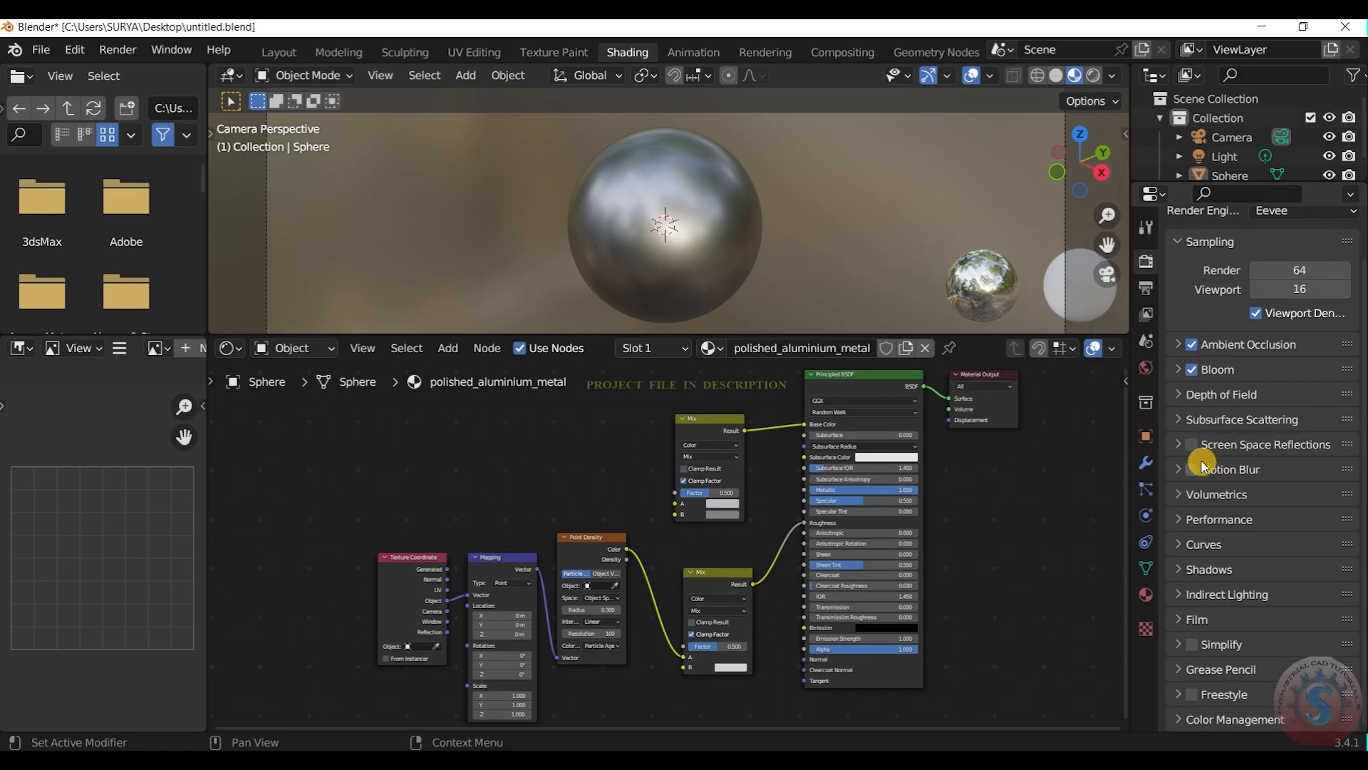
{"action": "left_click", "coordinate": [1184, 493]}
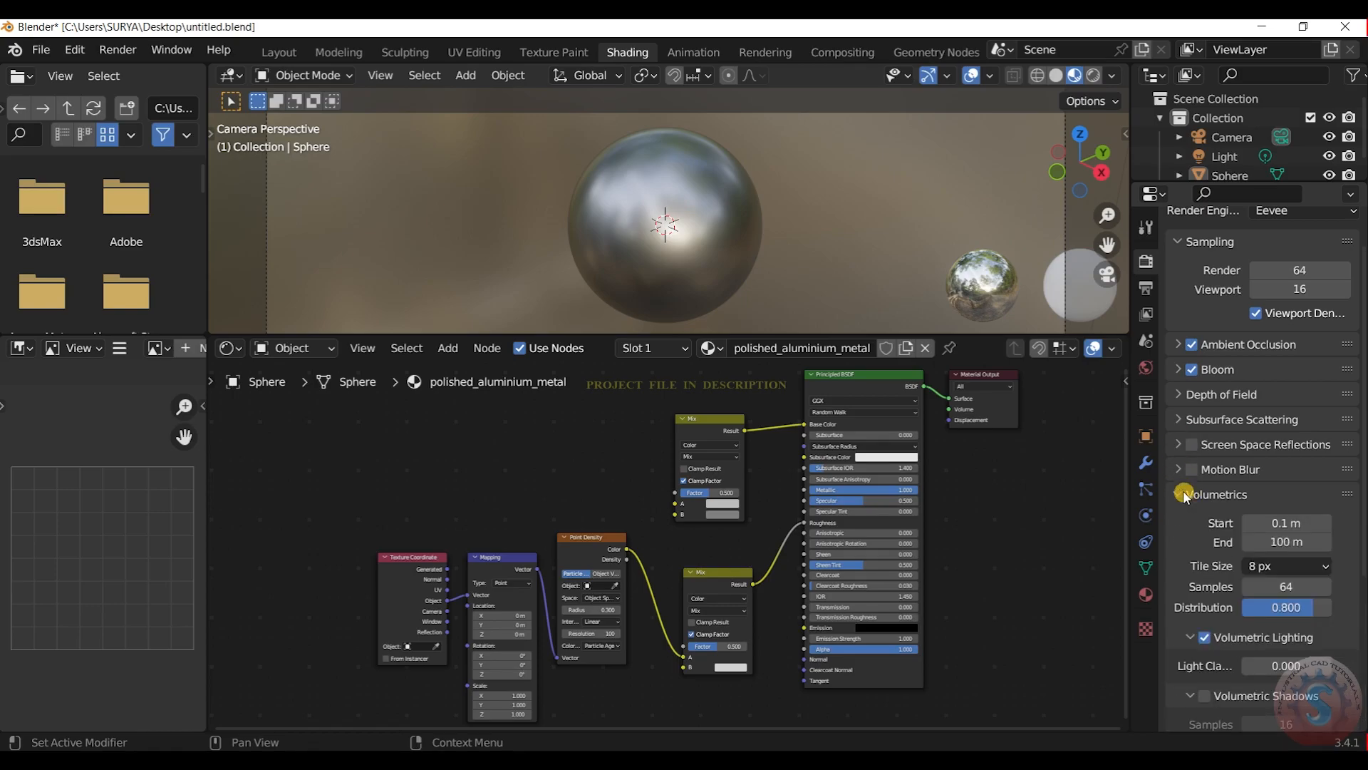
{"action": "left_click", "coordinate": [1184, 493]}
{"action": "left_click", "coordinate": [1185, 520]}
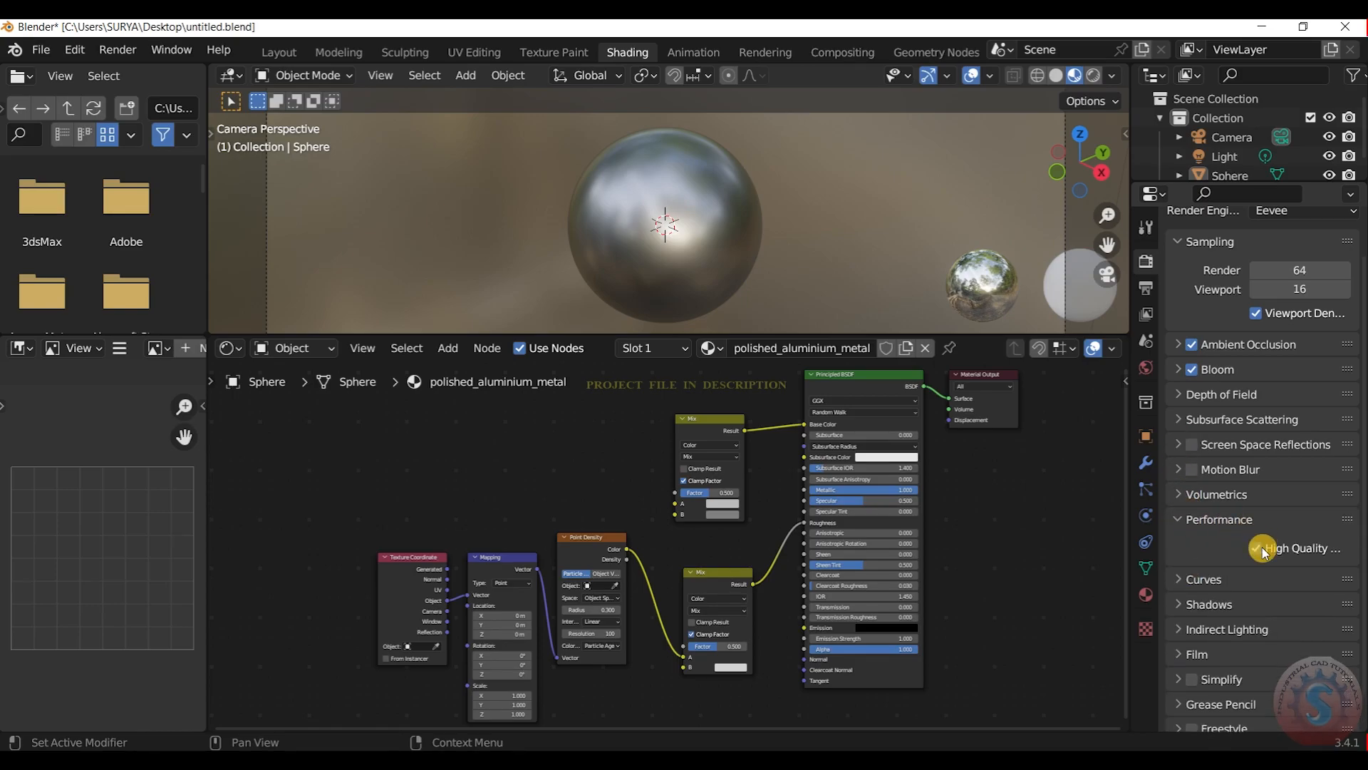
{"action": "left_click", "coordinate": [1184, 524]}
Step: Examine the Curves, Shadows and Indirect Lighting sections of the render settings
{"action": "left_click", "coordinate": [1187, 544]}
{"action": "left_click", "coordinate": [1187, 544]}
{"action": "left_click", "coordinate": [1189, 564]}
{"action": "left_click", "coordinate": [1190, 563]}
{"action": "left_click", "coordinate": [1199, 568]}
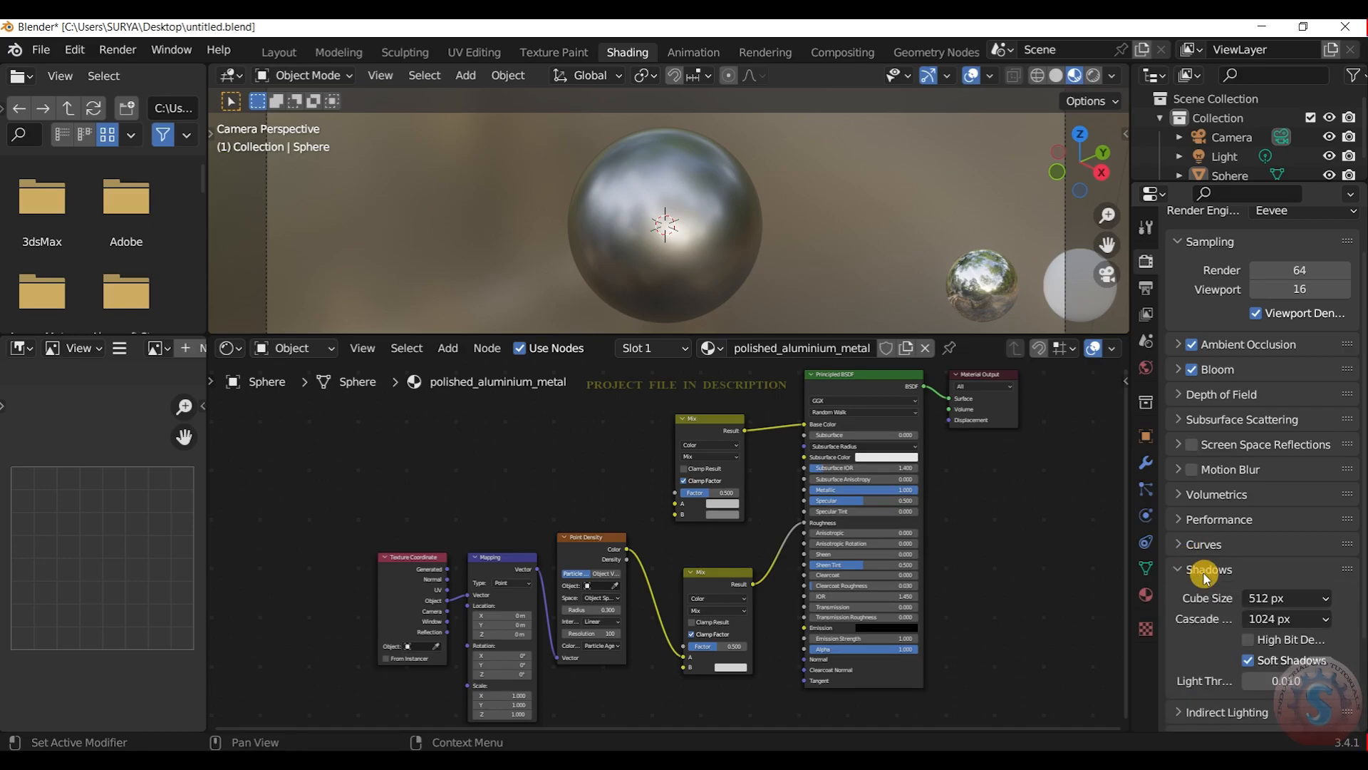
{"action": "left_click", "coordinate": [1211, 568]}
{"action": "left_click", "coordinate": [1205, 595]}
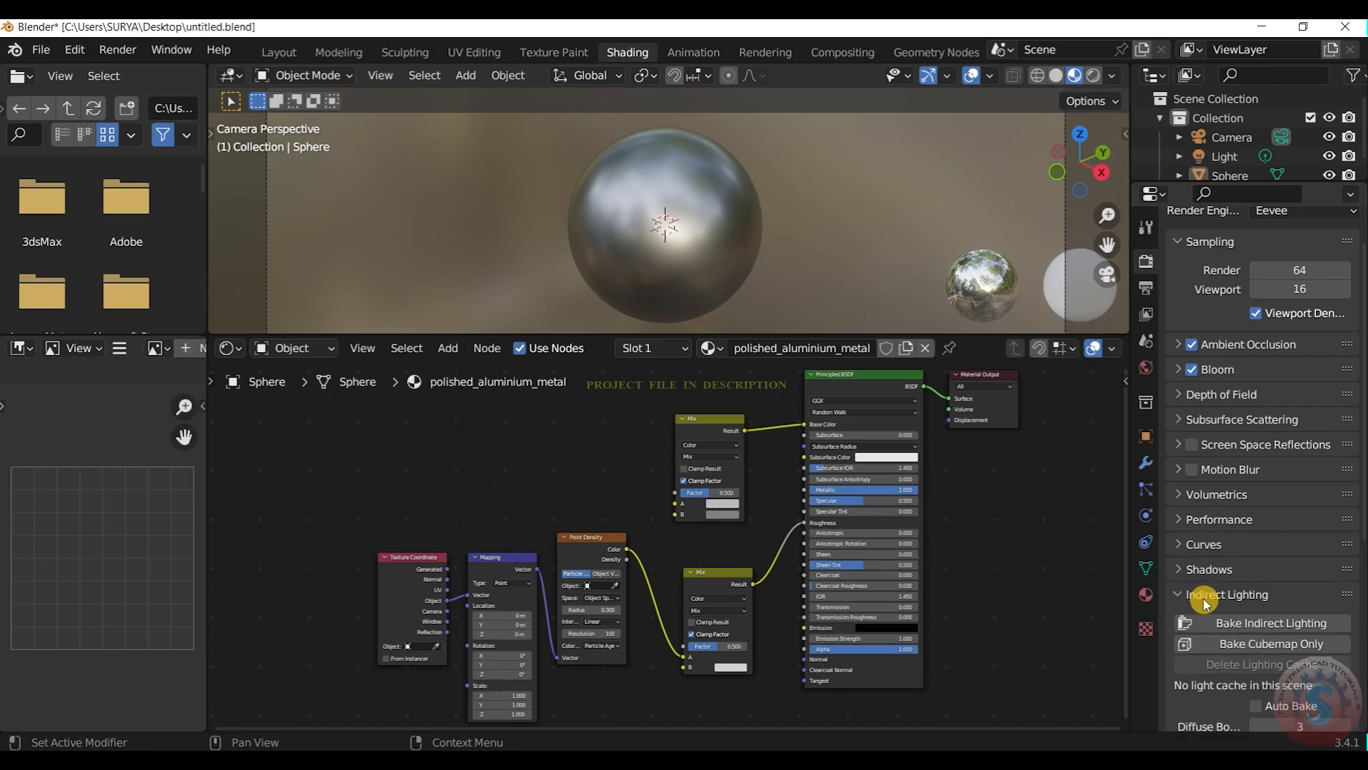
{"action": "left_click", "coordinate": [1244, 622]}
{"action": "scroll", "coordinate": [1246, 503], "scroll_direction": "down", "scroll_amount": 5}
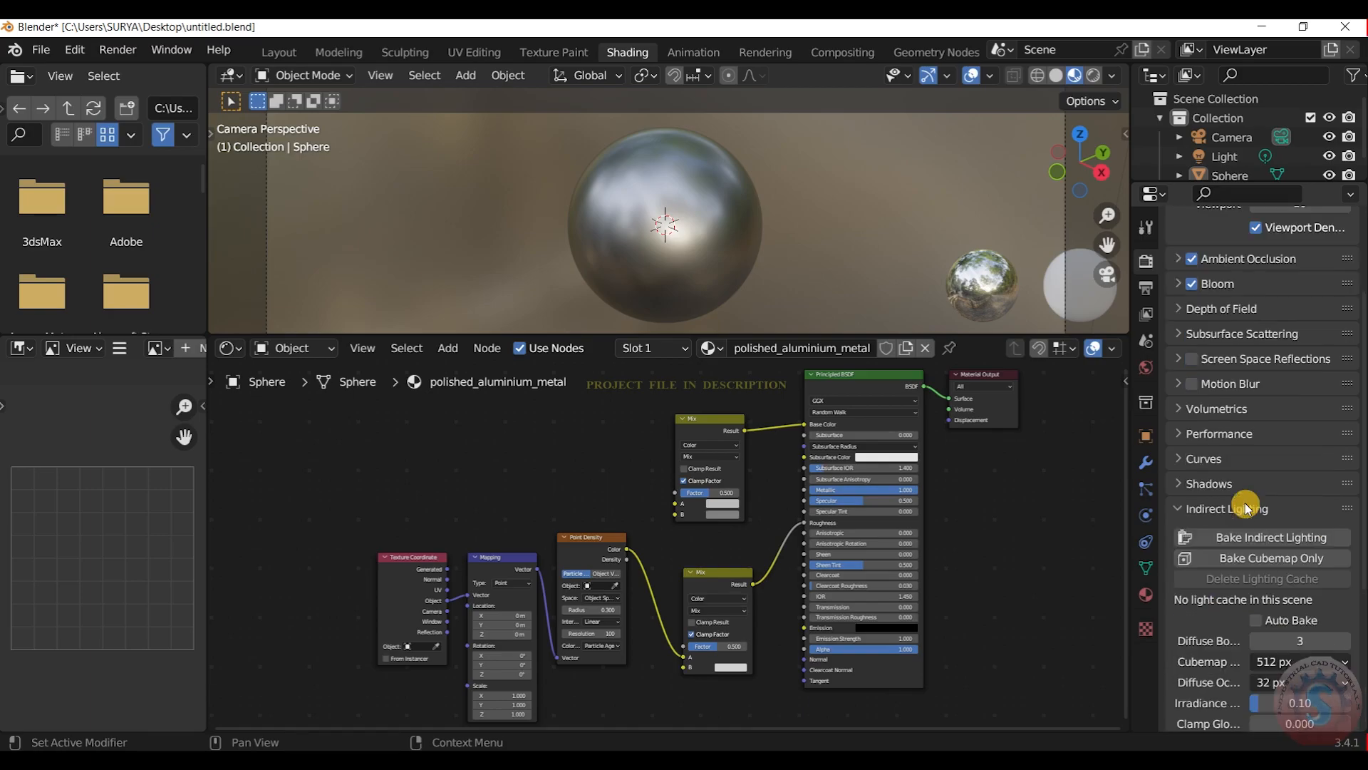
{"action": "left_click", "coordinate": [1221, 394]}
{"action": "scroll", "coordinate": [1221, 399], "scroll_direction": "up", "scroll_amount": 3}
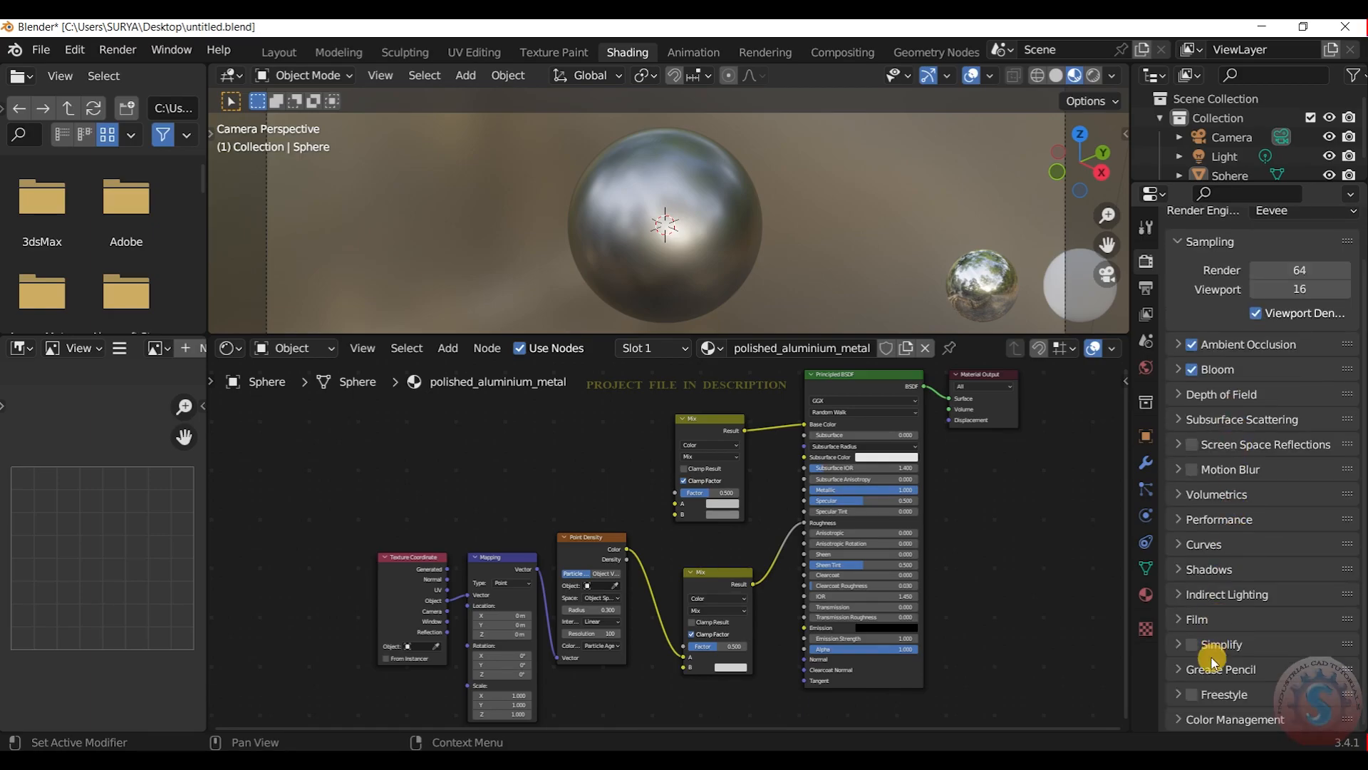
Step: Examine the Simplify, Grease Pencil and Freestyle sections of the render settings
{"action": "left_click", "coordinate": [1184, 650]}
{"action": "left_click", "coordinate": [1185, 646]}
{"action": "left_click", "coordinate": [1252, 678]}
{"action": "left_click", "coordinate": [1254, 680]}
{"action": "left_click", "coordinate": [1178, 694]}
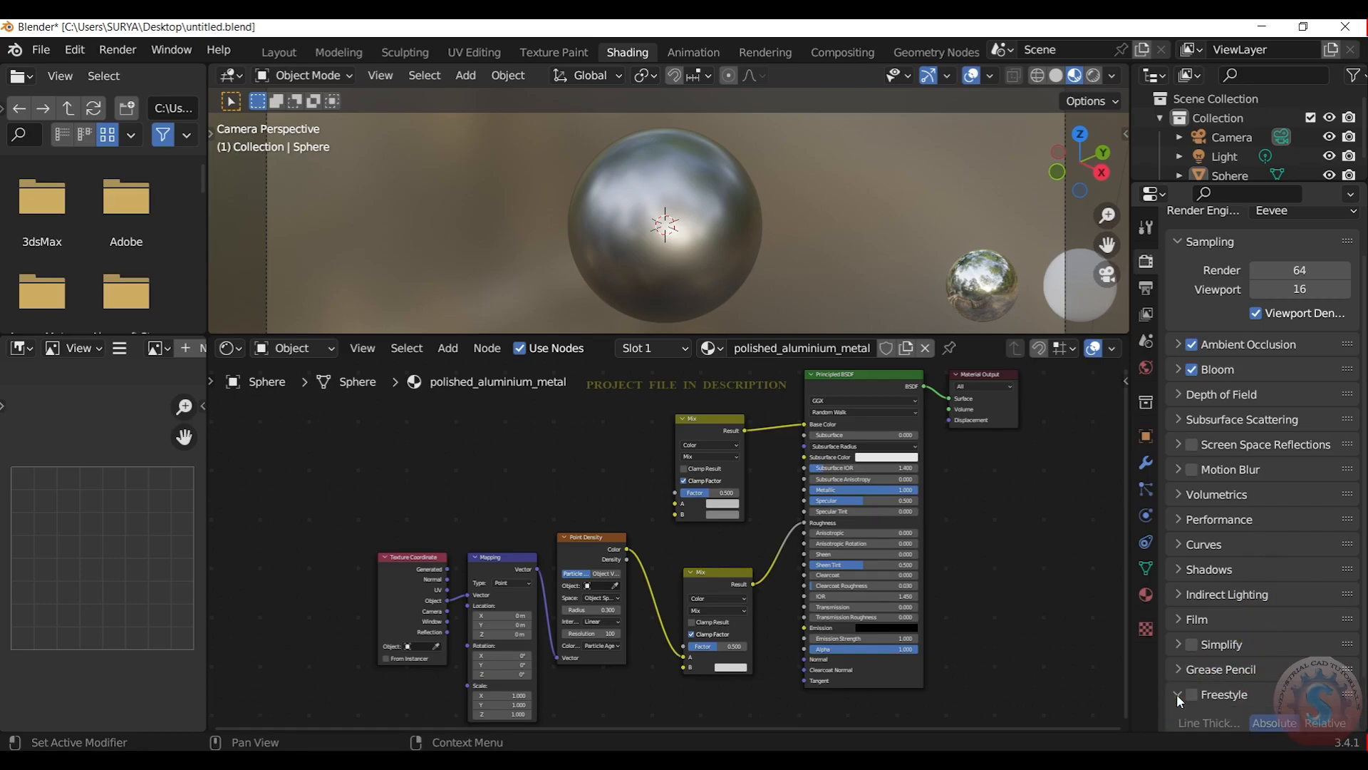
{"action": "scroll", "coordinate": [1212, 620], "scroll_direction": "down", "scroll_amount": 2}
{"action": "left_click", "coordinate": [1177, 631]}
Step: Set the Color Management look to High Contrast and check the available view transforms
{"action": "left_click", "coordinate": [1183, 719]}
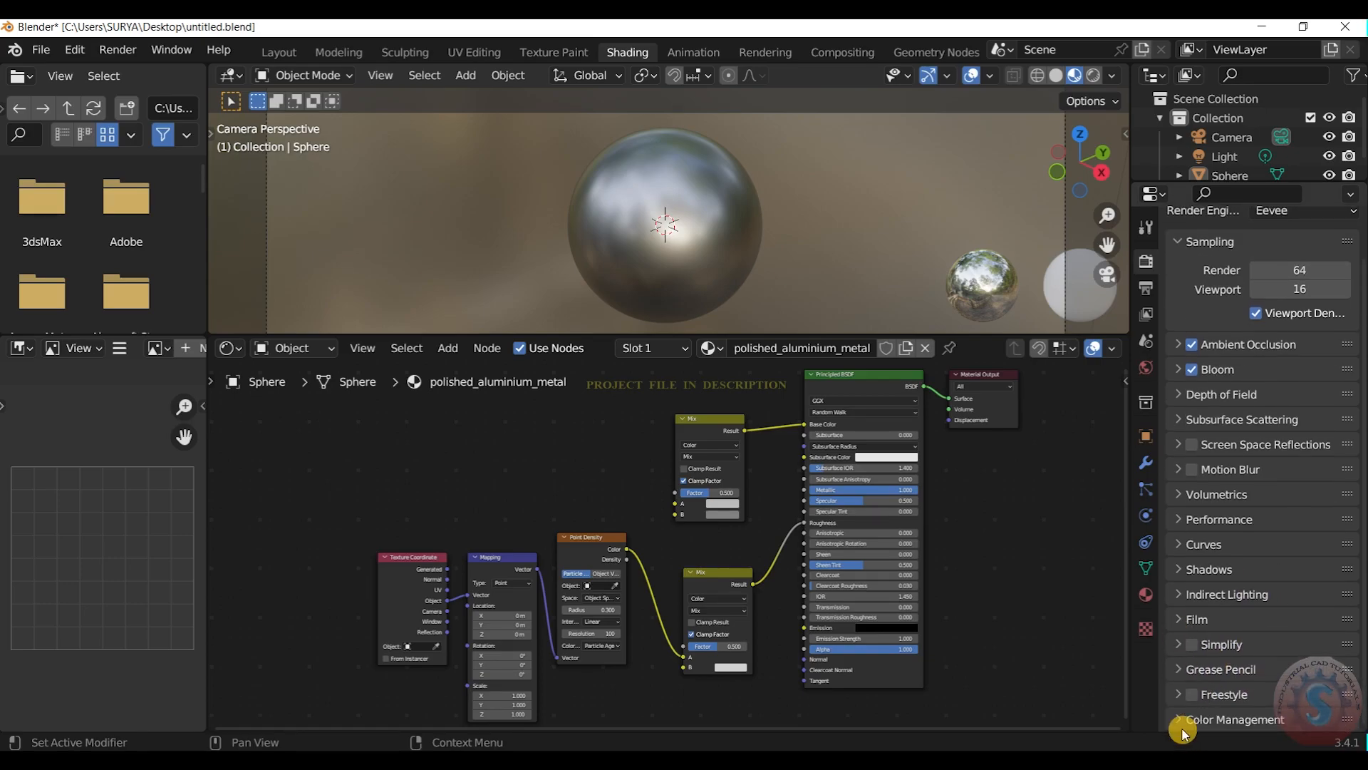
{"action": "scroll", "coordinate": [1197, 673], "scroll_direction": "down", "scroll_amount": 6}
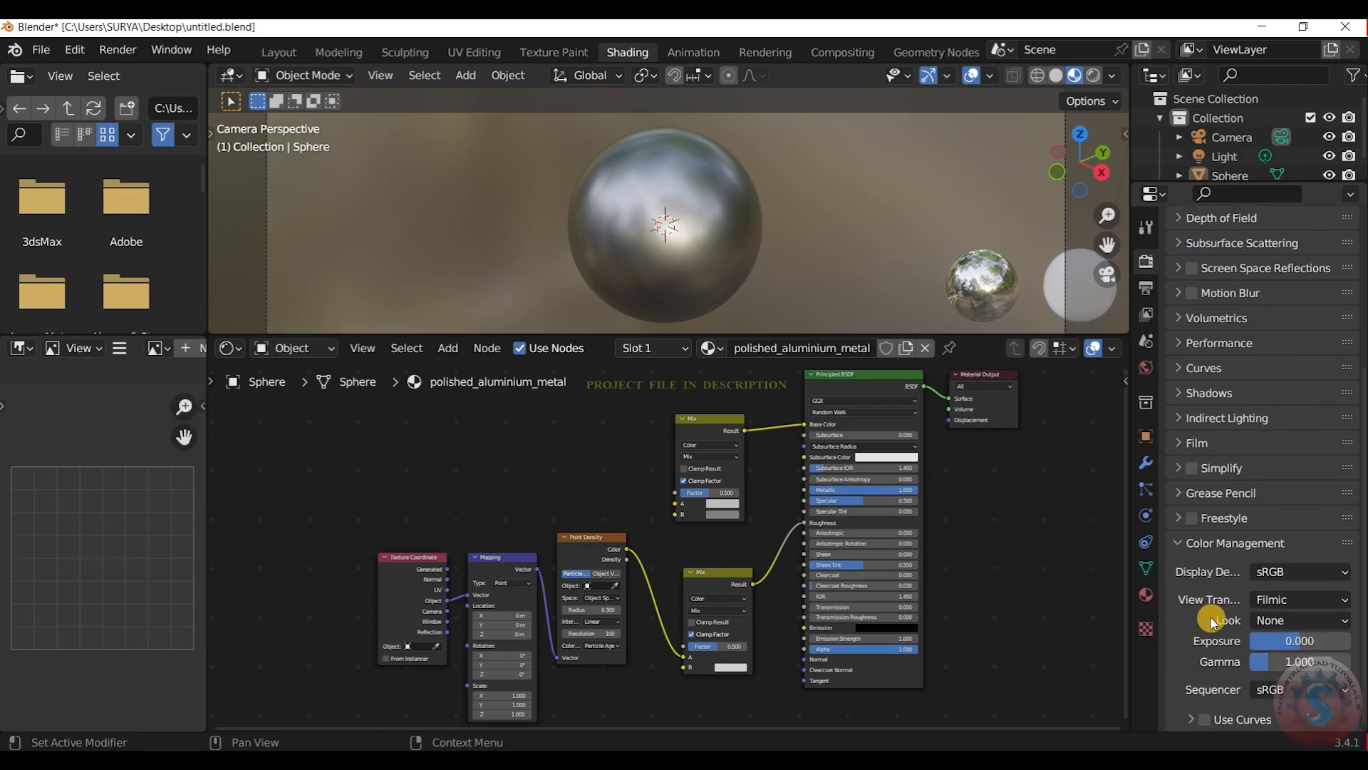
{"action": "left_click", "coordinate": [1279, 621]}
{"action": "left_click", "coordinate": [1264, 551]}
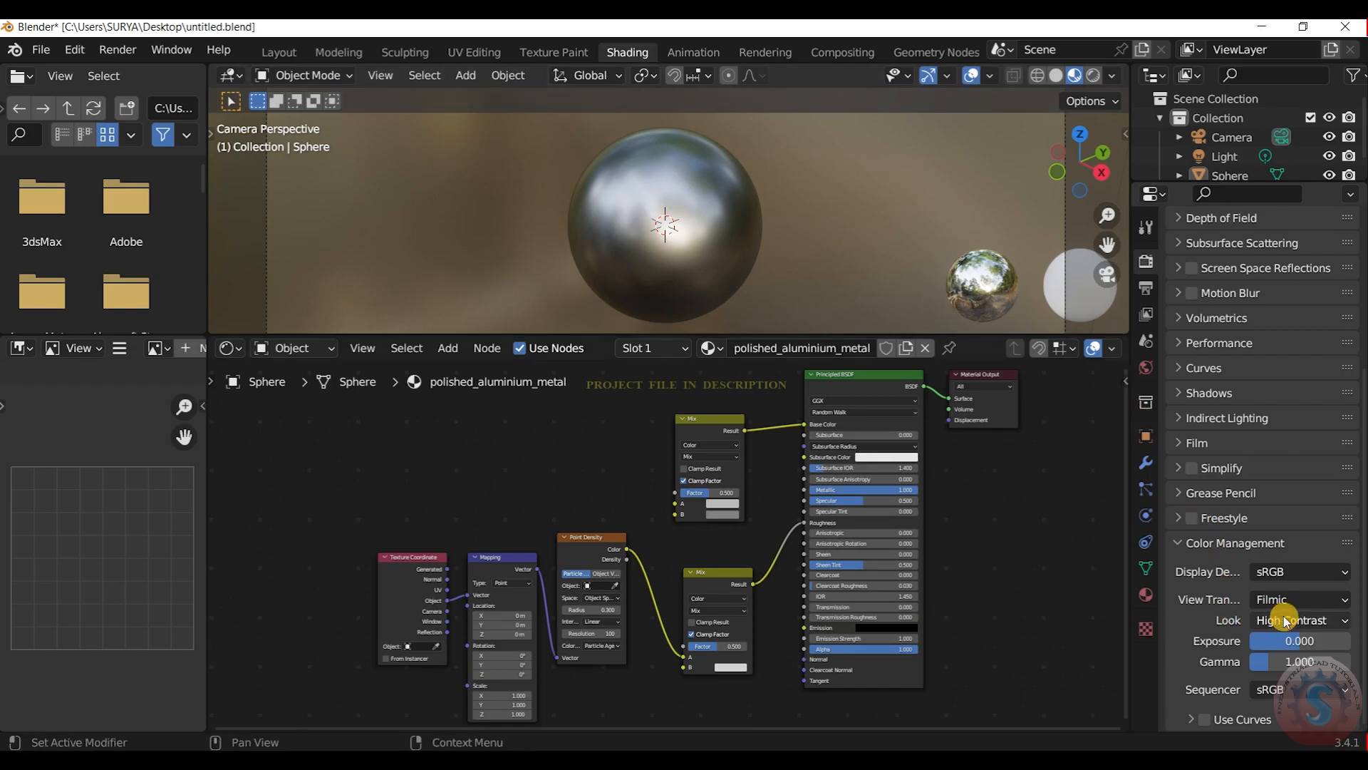
{"action": "left_click", "coordinate": [1302, 601]}
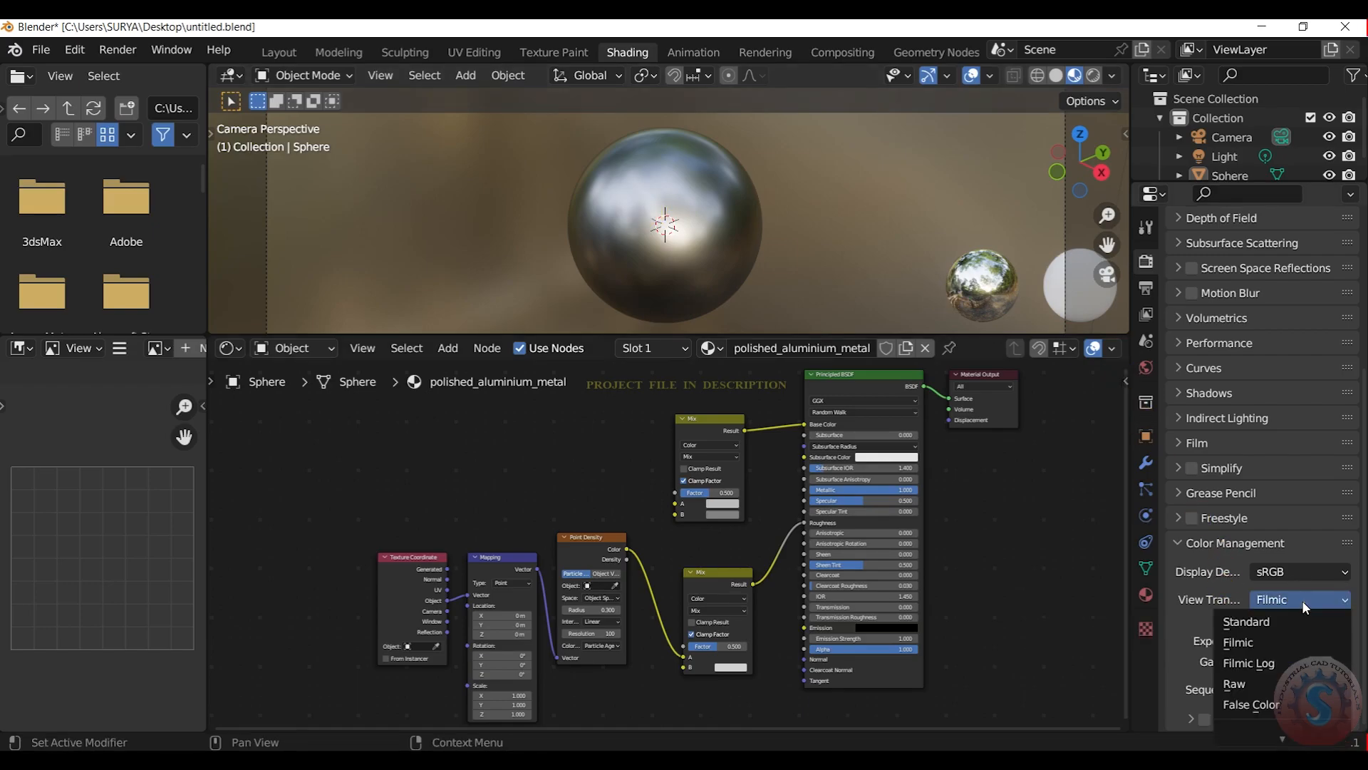
{"action": "left_click", "coordinate": [1302, 601]}
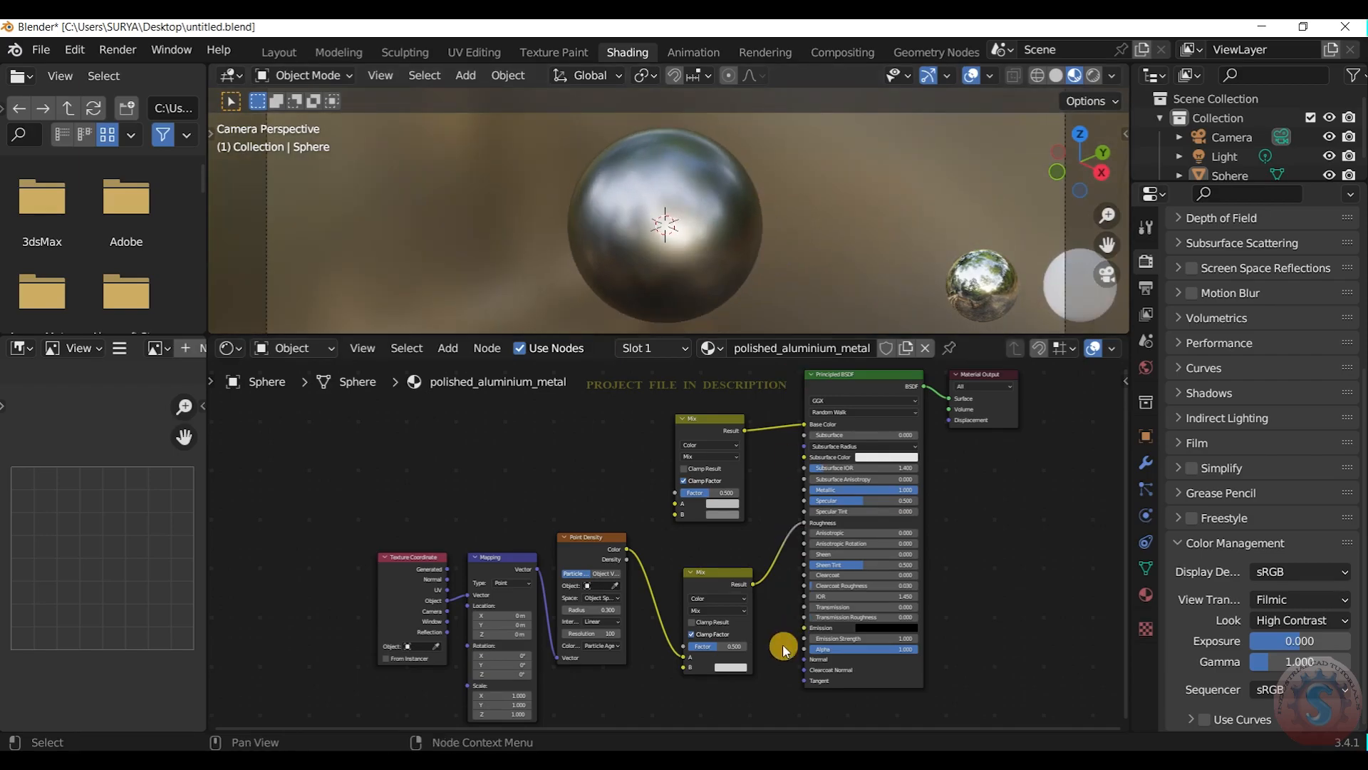
Step: Try a lighter B colour on the Mix node that feeds the Roughness input
{"action": "left_click", "coordinate": [730, 667]}
{"action": "left_click_drag", "start_coordinate": [804, 570], "coordinate": [803, 548]}
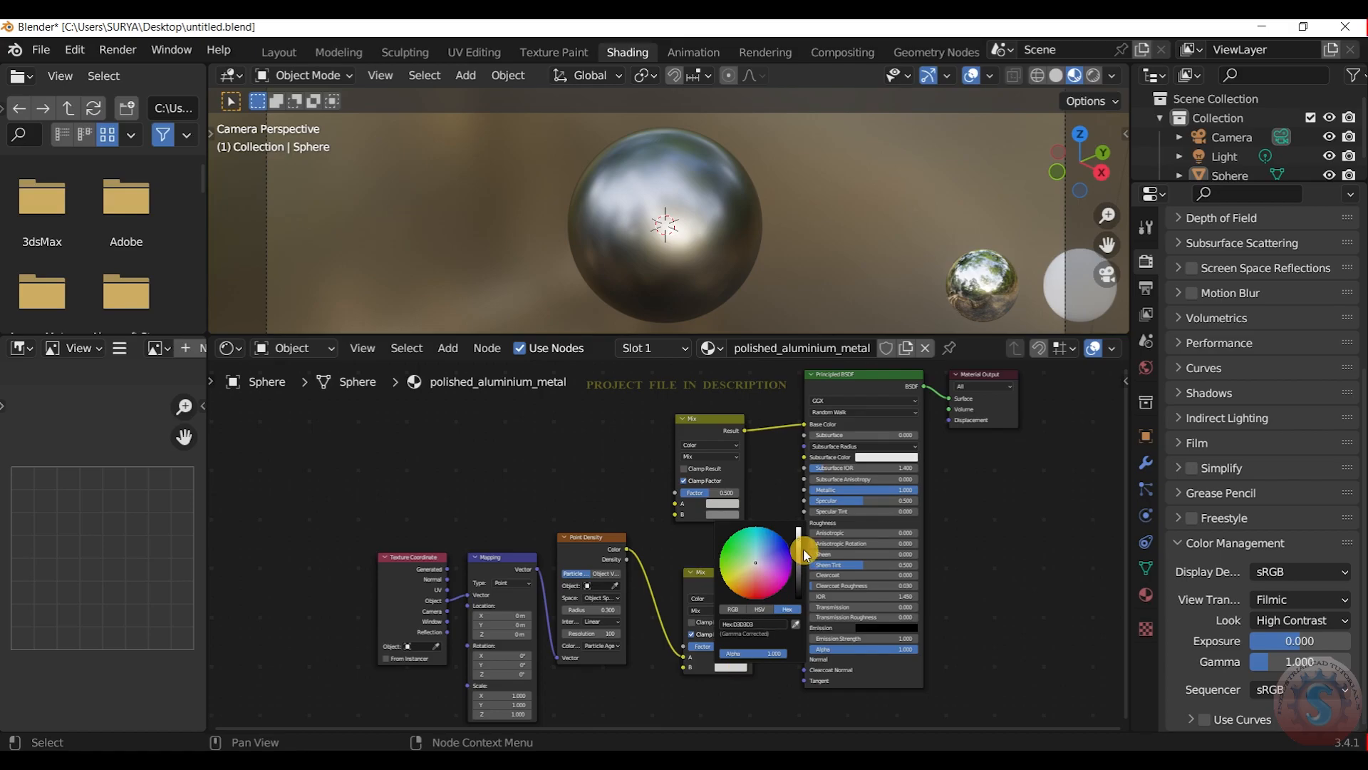
{"action": "scroll", "coordinate": [794, 541], "scroll_direction": "down", "scroll_amount": 1}
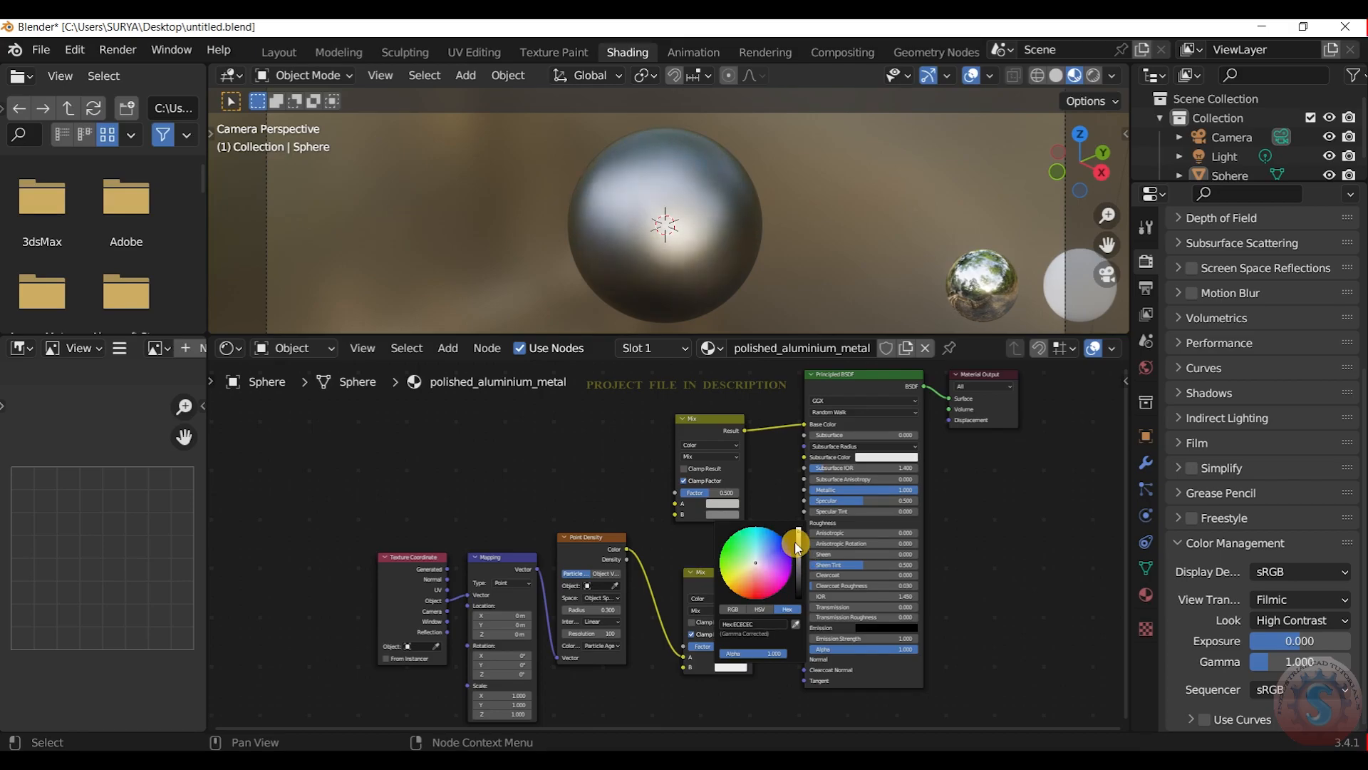
{"action": "scroll", "coordinate": [794, 541], "scroll_direction": "down", "scroll_amount": 1}
{"action": "scroll", "coordinate": [793, 540], "scroll_direction": "up", "scroll_amount": 1}
{"action": "scroll", "coordinate": [794, 541], "scroll_direction": "down", "scroll_amount": 1}
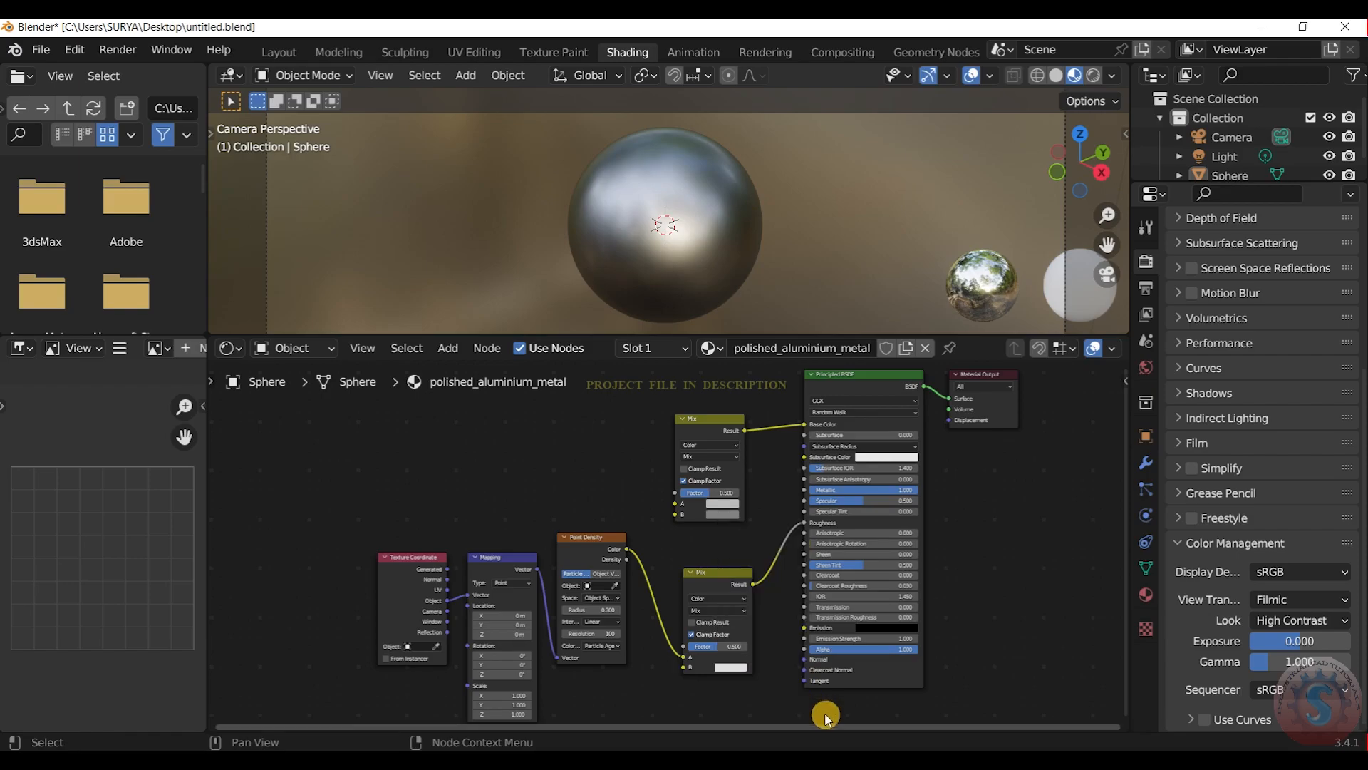
Step: Set the B colour of the Mix node feeding Roughness to hex D3D3D3
{"action": "scroll", "coordinate": [725, 511], "scroll_direction": "up", "scroll_amount": 4}
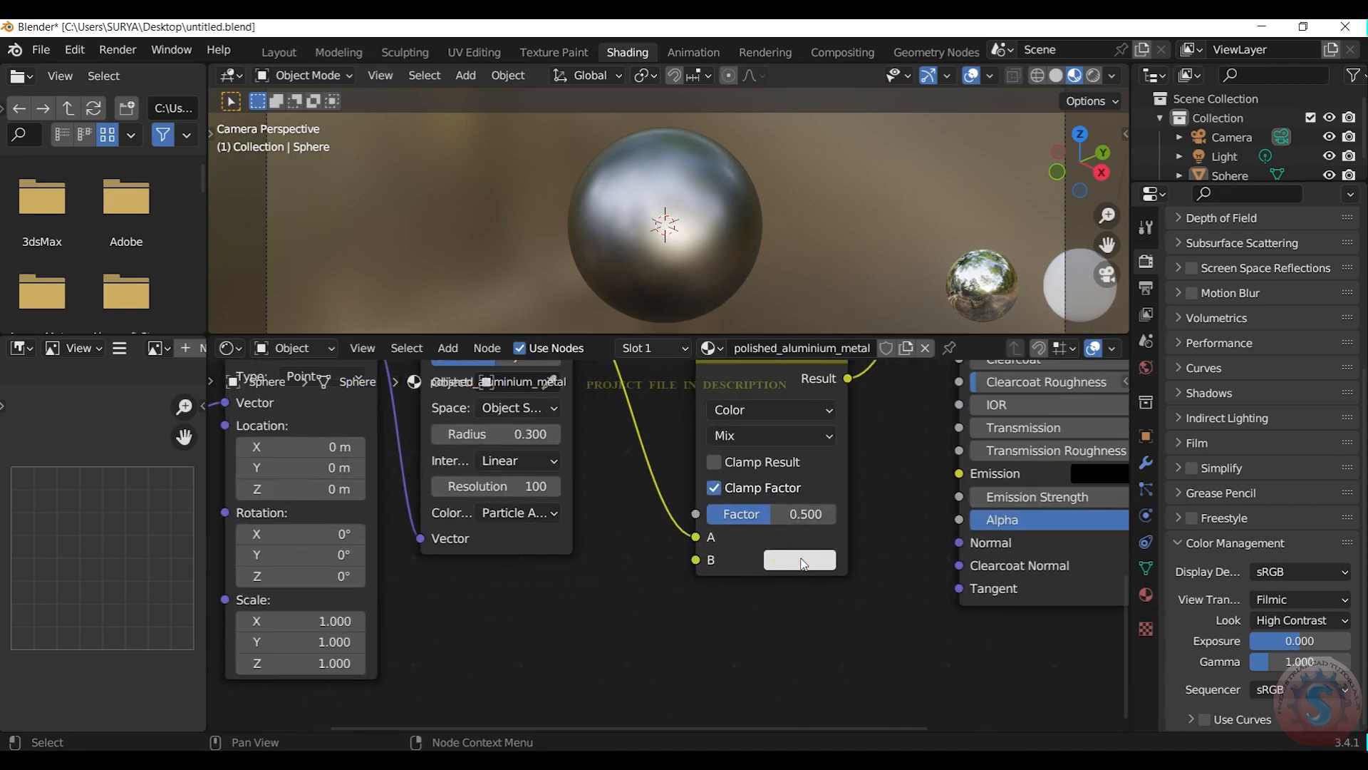
{"action": "left_click", "coordinate": [789, 558]}
{"action": "left_click", "coordinate": [850, 464]}
{"action": "key", "text": "BackSpace"}
{"action": "type", "text": "D3D3D3"}
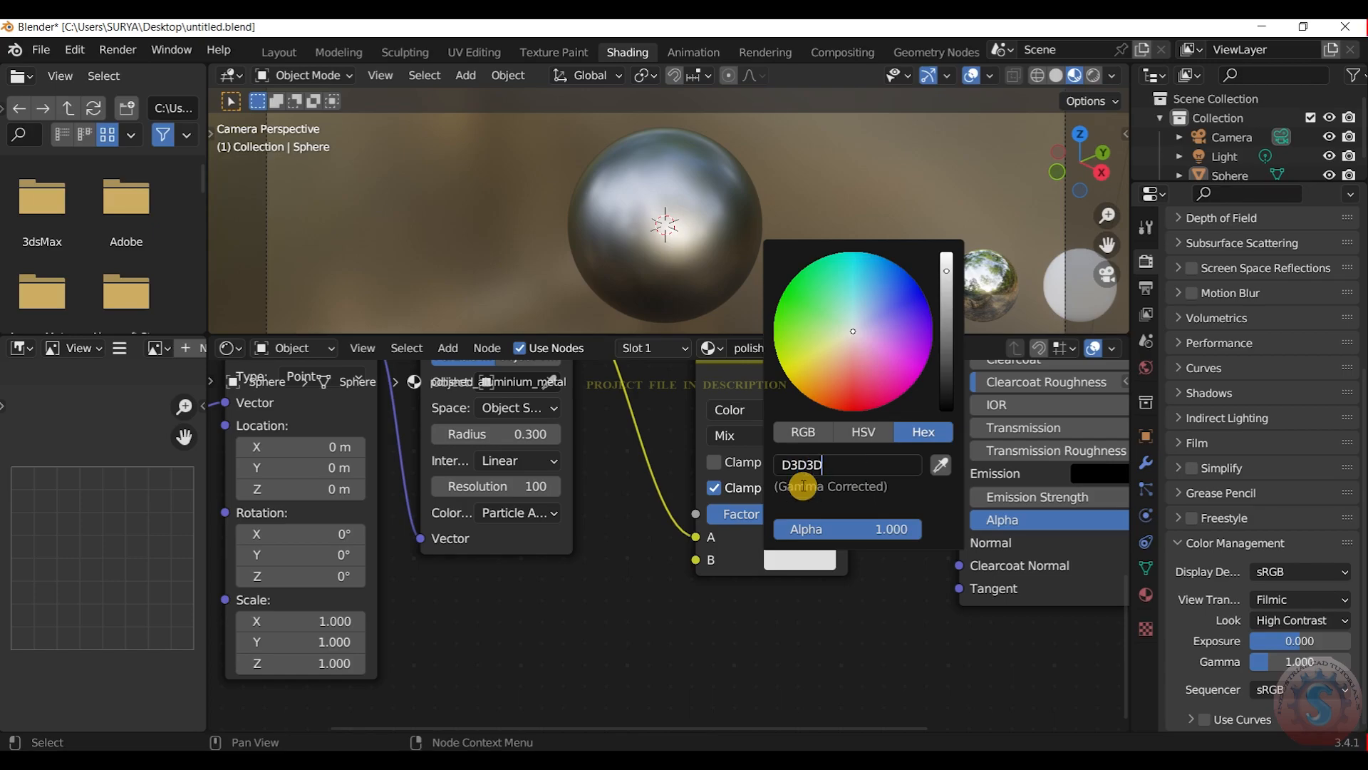
{"action": "key", "text": "Return"}
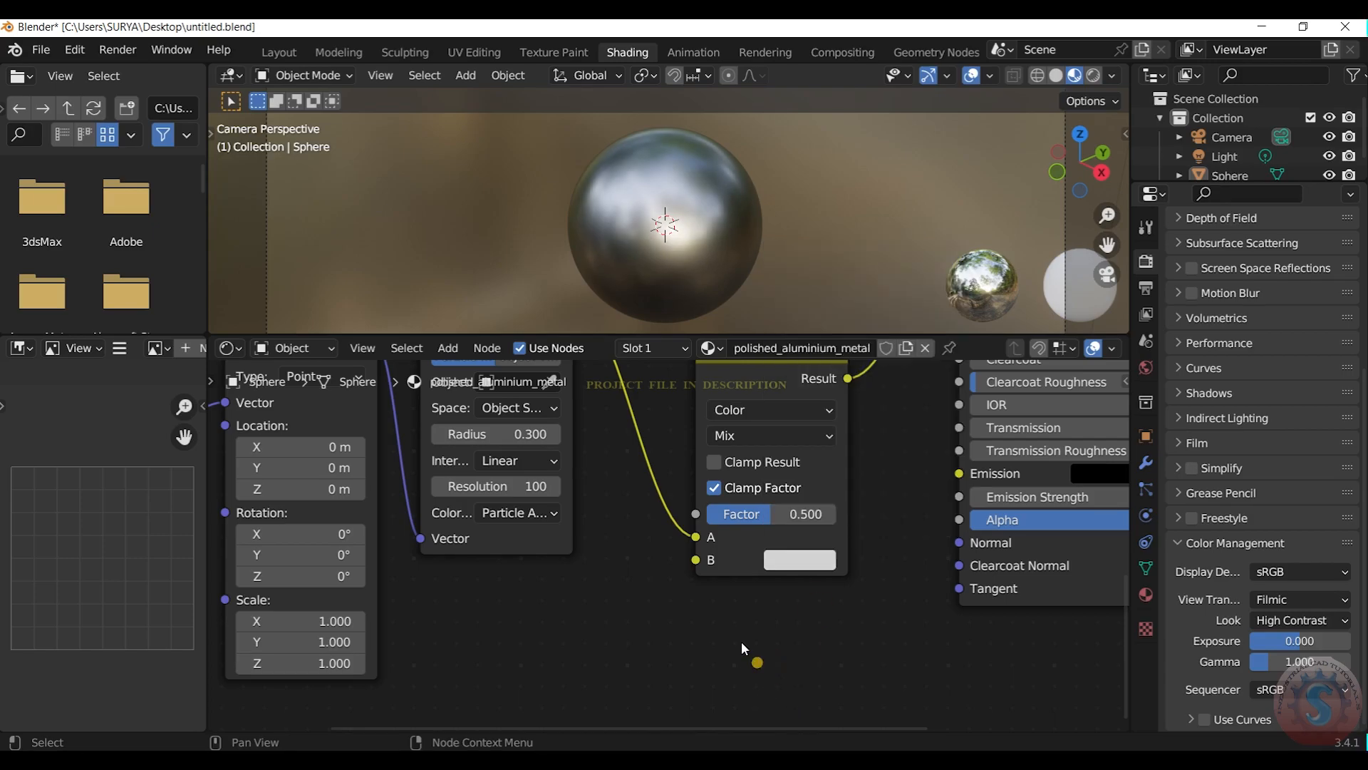
{"action": "scroll", "coordinate": [783, 590], "scroll_direction": "down", "scroll_amount": 4}
{"action": "middle_click_drag", "start_coordinate": [787, 577], "coordinate": [756, 677]}
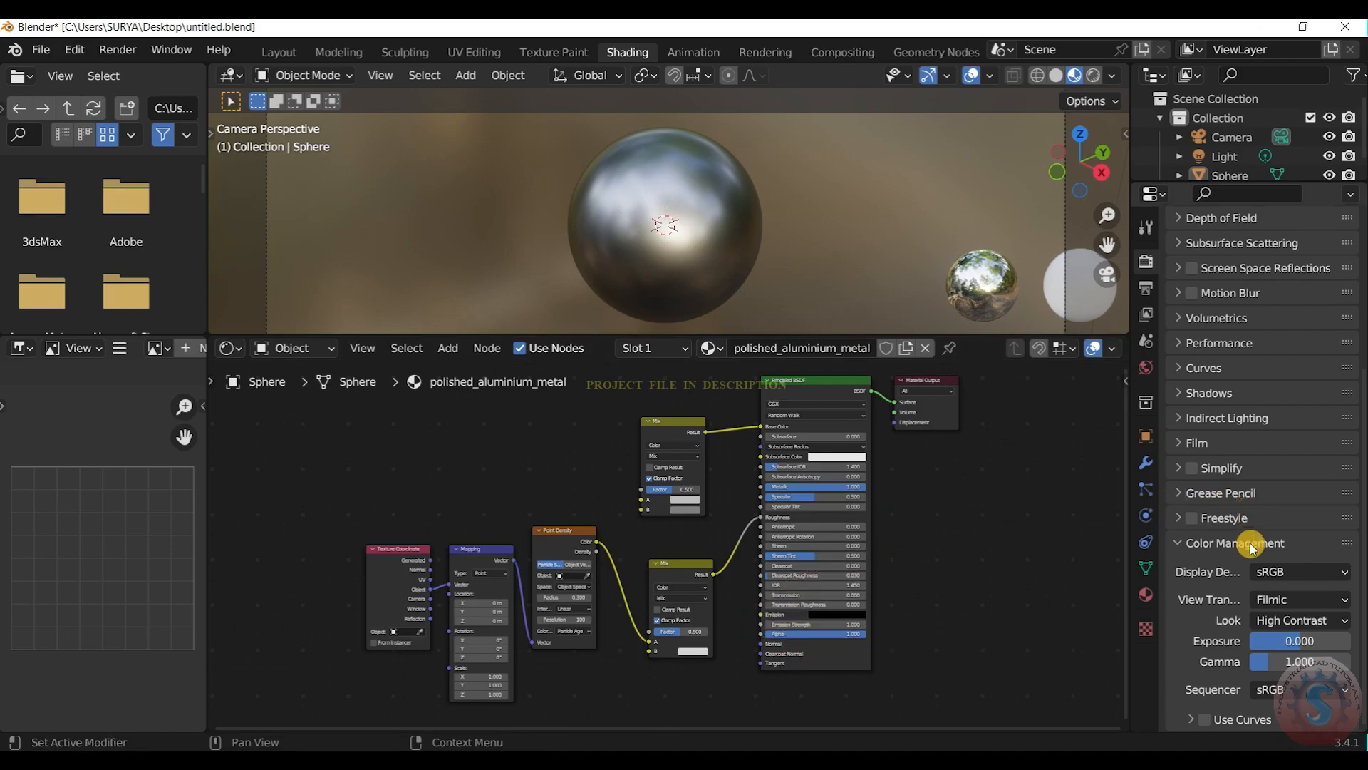
Step: Switch the scene's render engine to Cycles
{"action": "scroll", "coordinate": [1250, 545], "scroll_direction": "up", "scroll_amount": 3}
{"action": "scroll", "coordinate": [1250, 545], "scroll_direction": "up", "scroll_amount": 5}
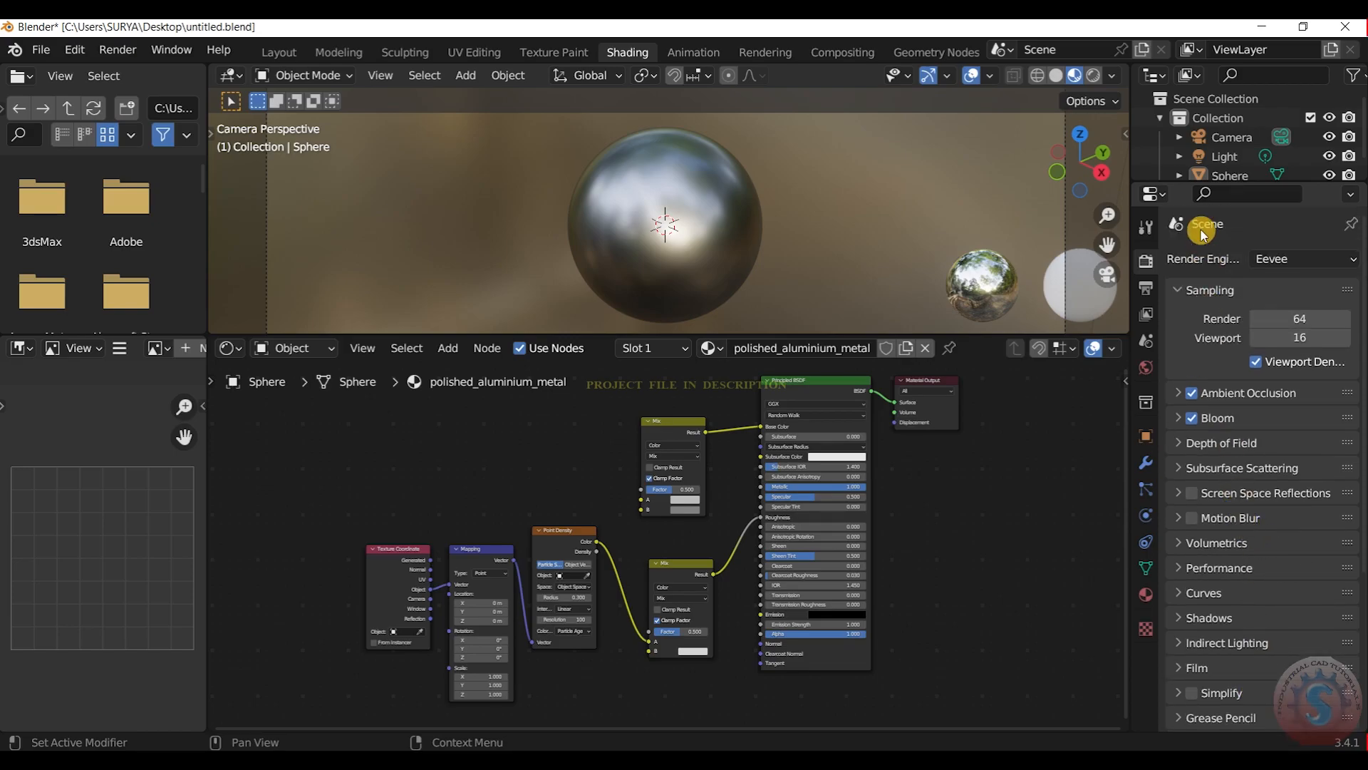
{"action": "scroll", "coordinate": [760, 201], "scroll_direction": "up", "scroll_amount": 2}
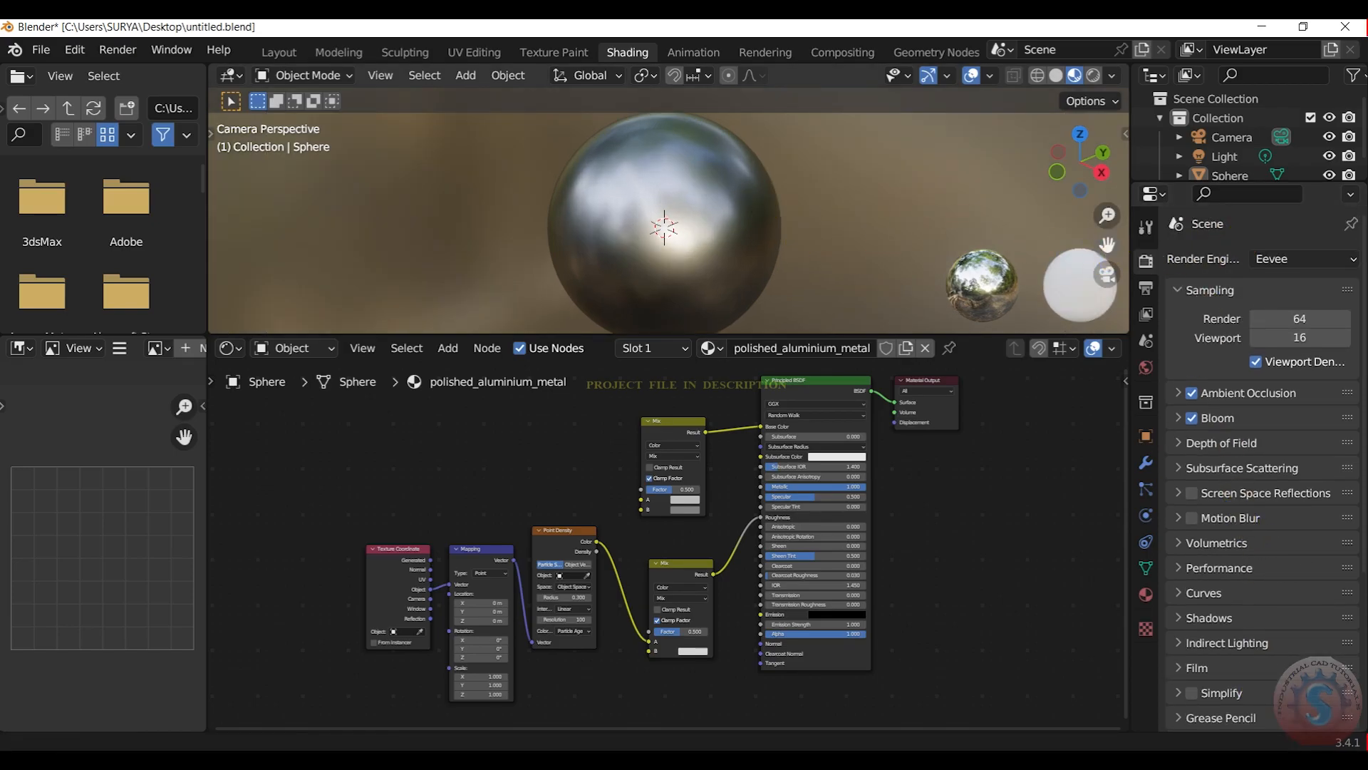
{"action": "left_click_drag", "start_coordinate": [1107, 244], "coordinate": [1107, 238]}
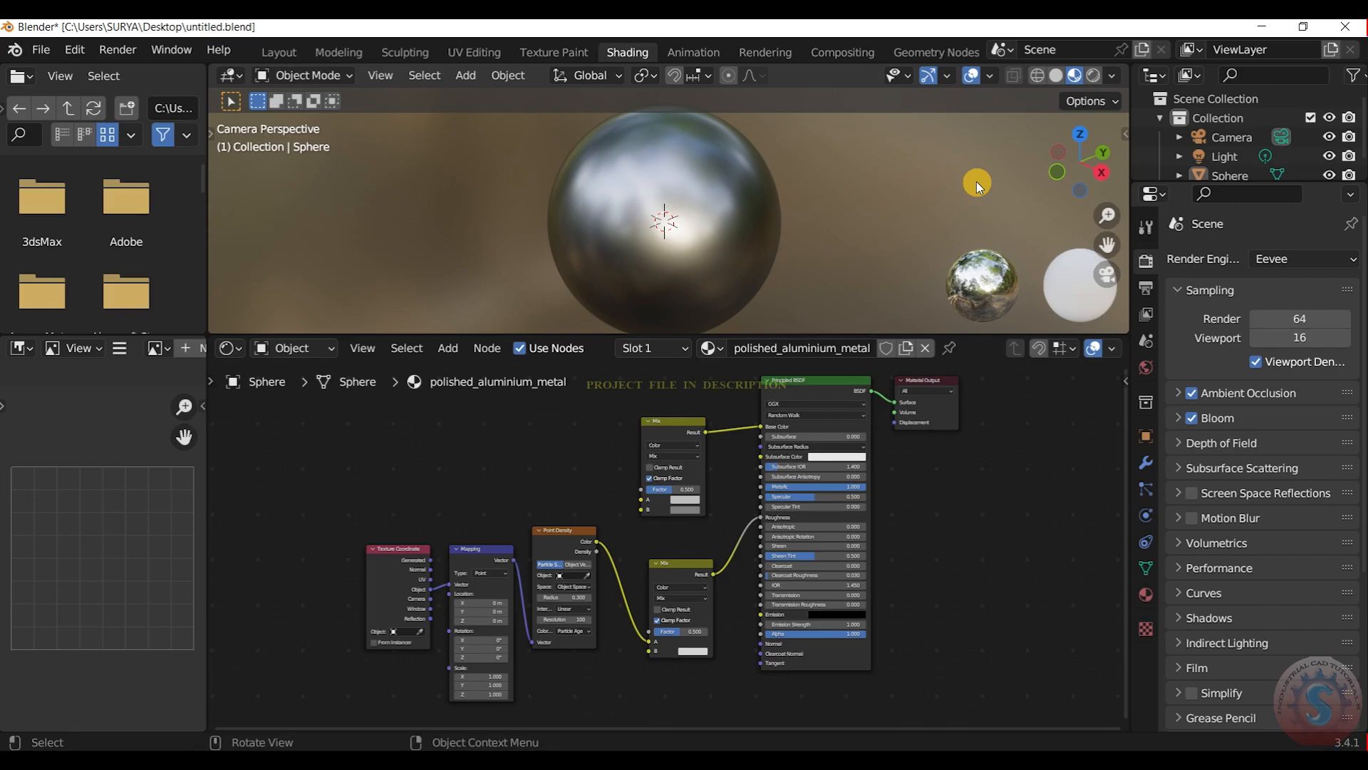
{"action": "scroll", "coordinate": [976, 181], "scroll_direction": "down", "scroll_amount": 1}
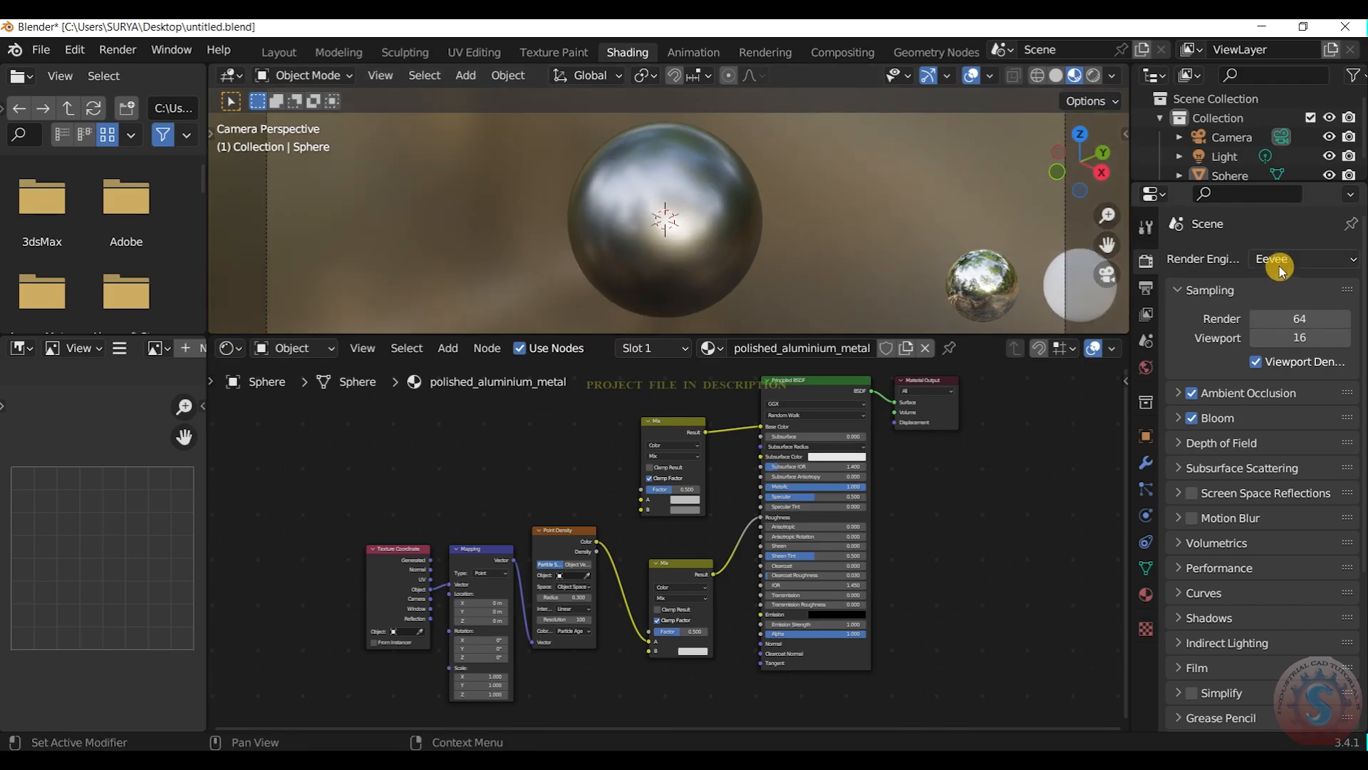
{"action": "left_click", "coordinate": [1280, 269]}
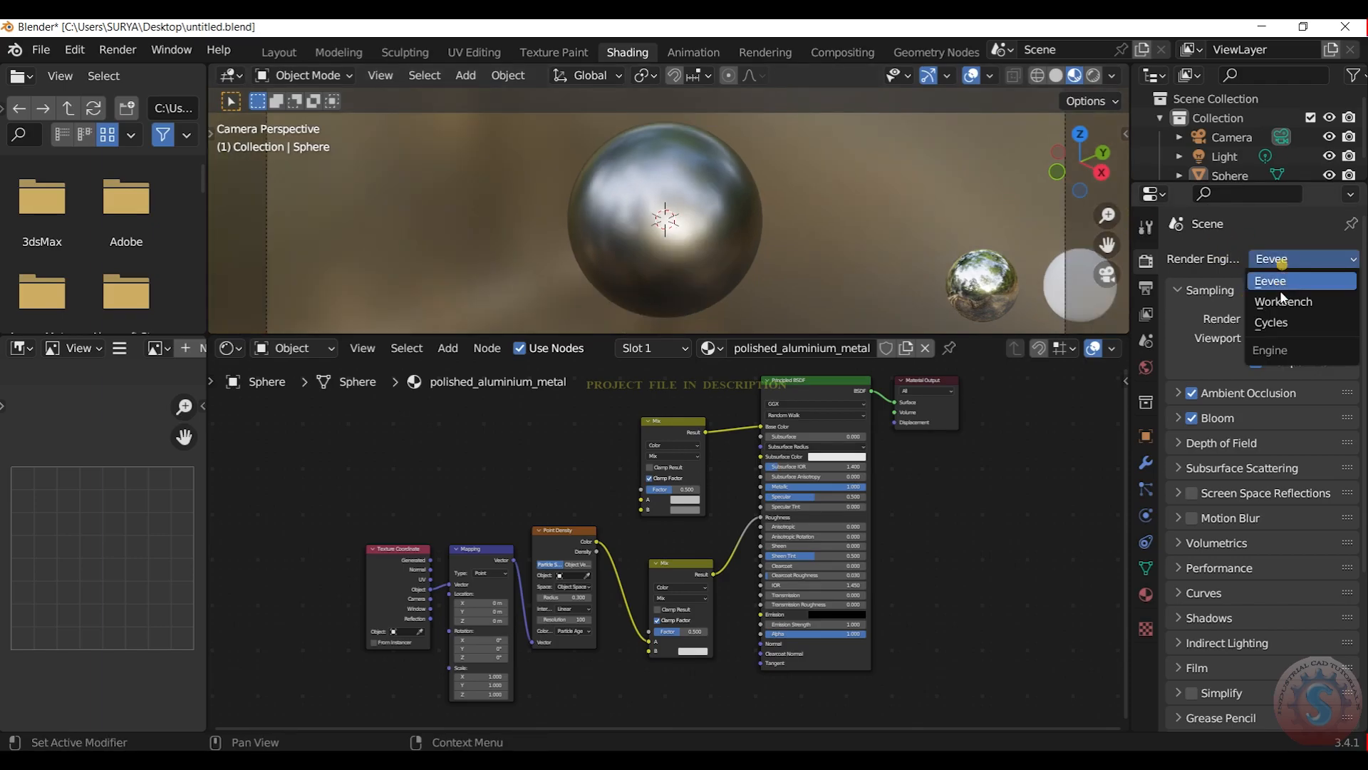
{"action": "left_click", "coordinate": [1280, 328]}
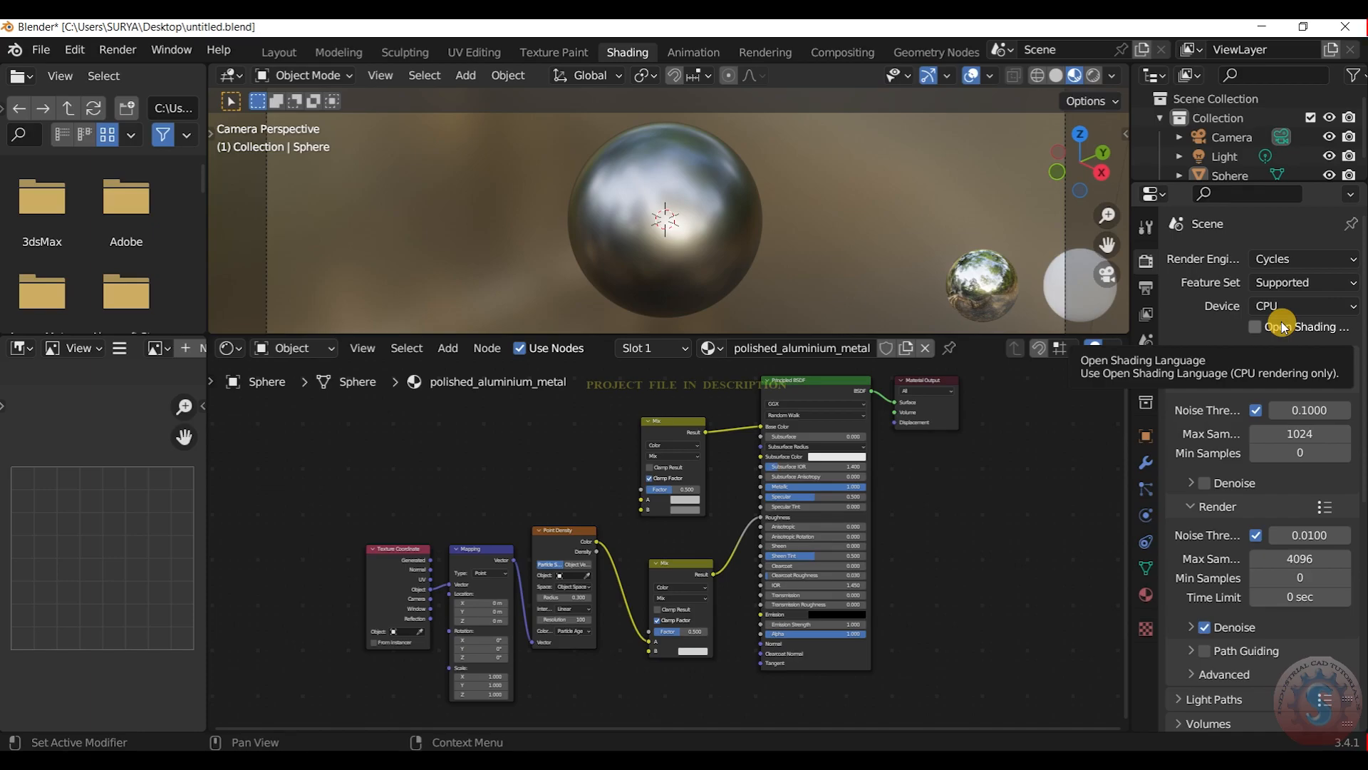
Step: Set the Cycles device to GPU Compute and the feature set to Experimental
{"action": "left_click", "coordinate": [1307, 304]}
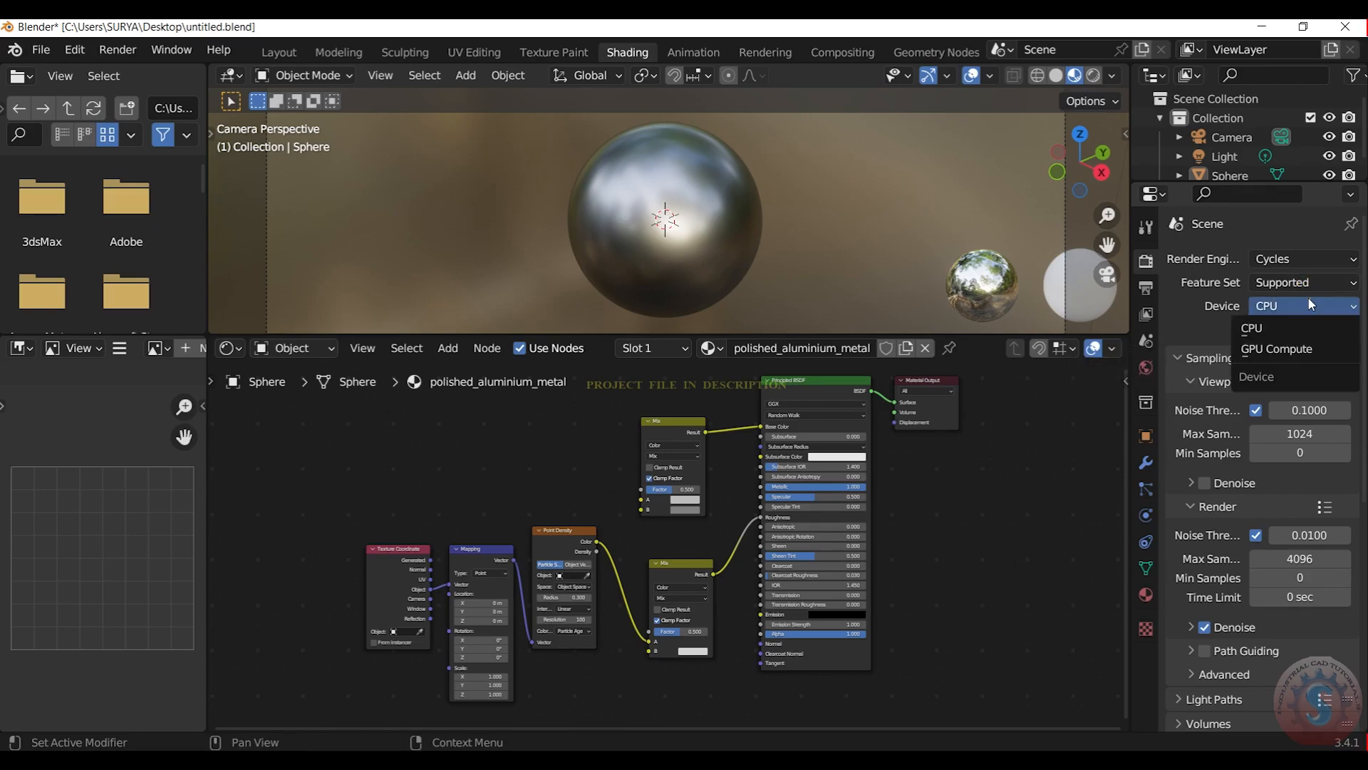
{"action": "left_click", "coordinate": [1287, 352]}
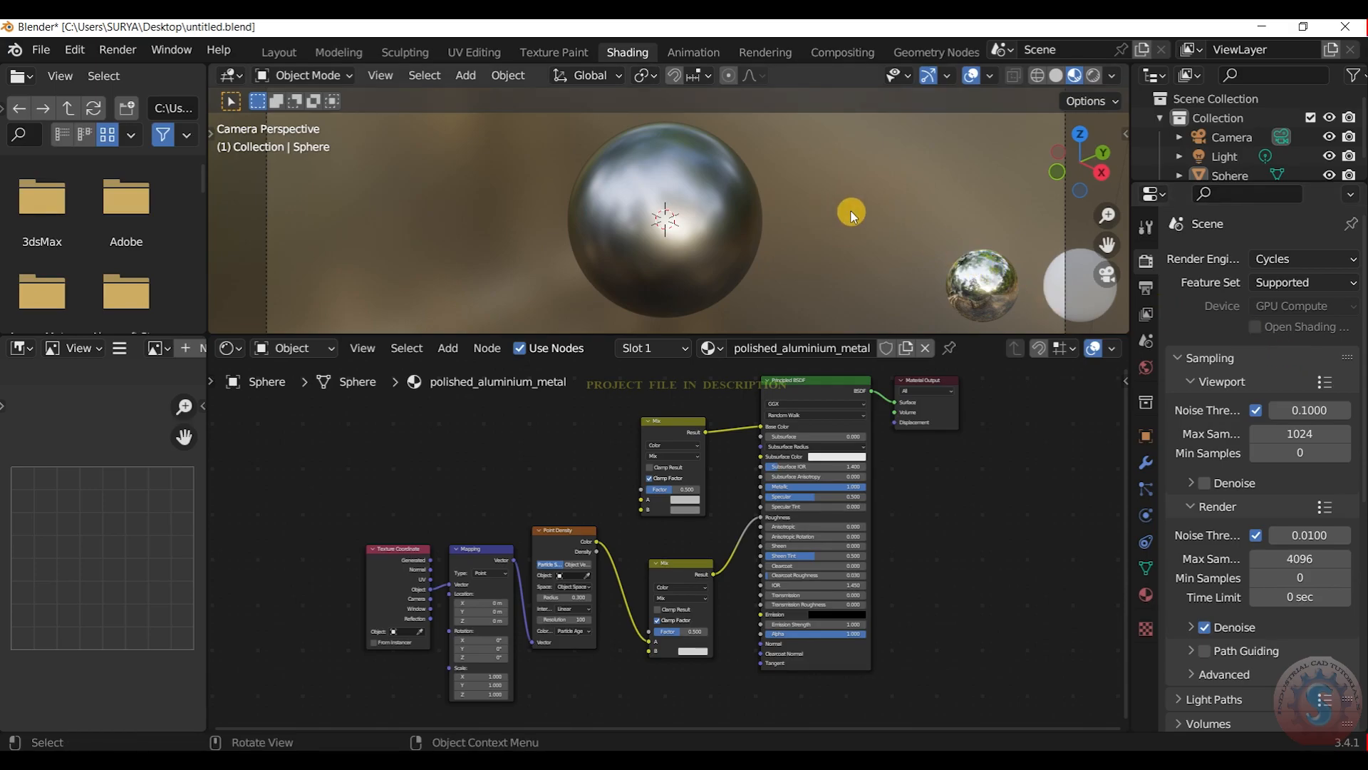
{"action": "left_click", "coordinate": [1283, 285]}
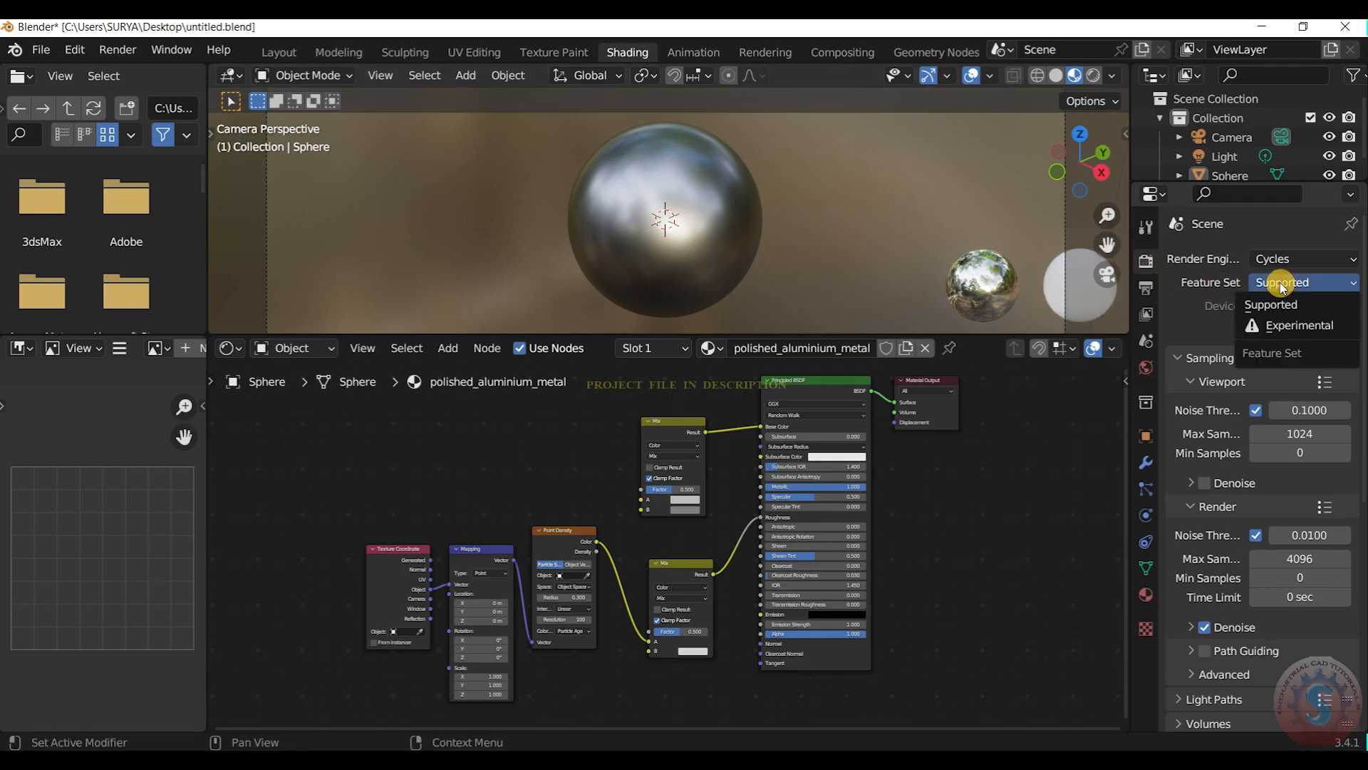
{"action": "left_click", "coordinate": [1286, 325]}
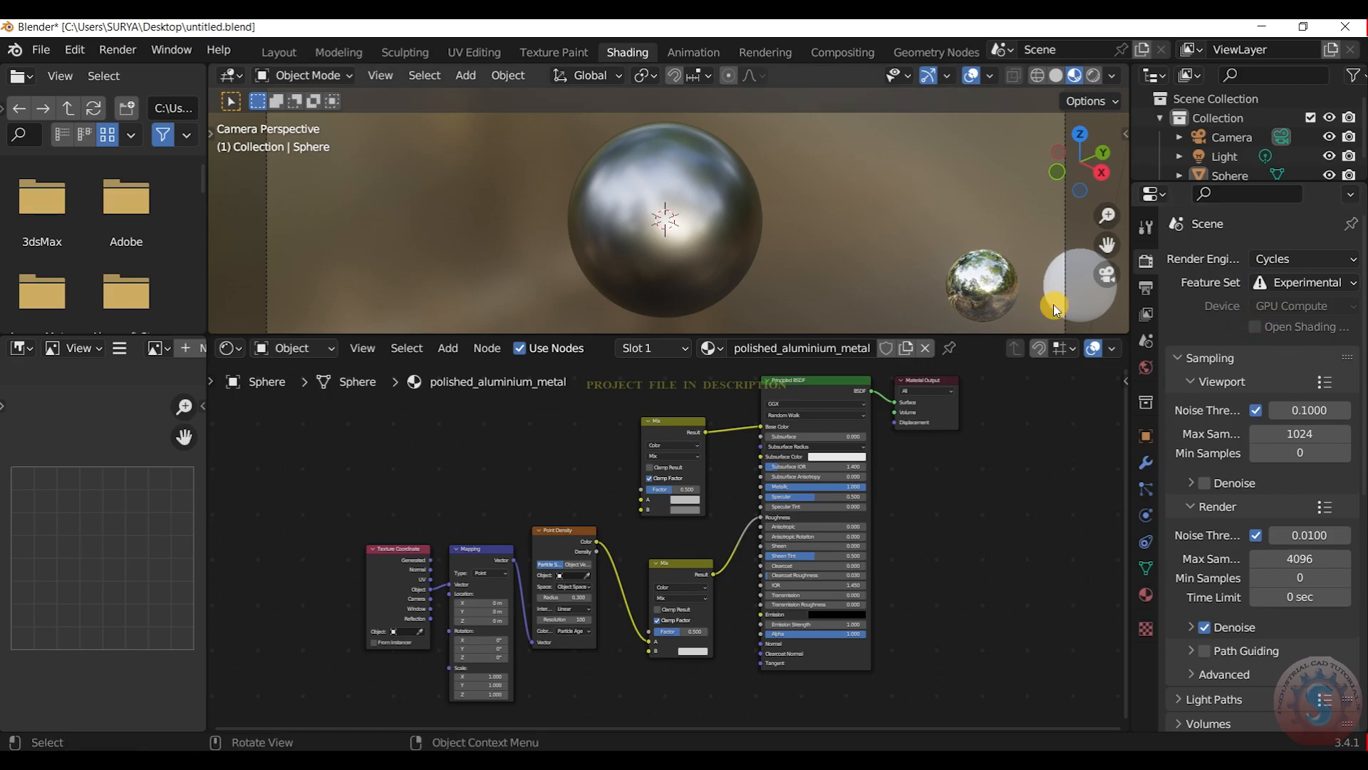
Step: Display the viewport in Rendered shading, lit by the HDRI with Scene World off and Scene Lights on
{"action": "left_click", "coordinate": [1092, 76]}
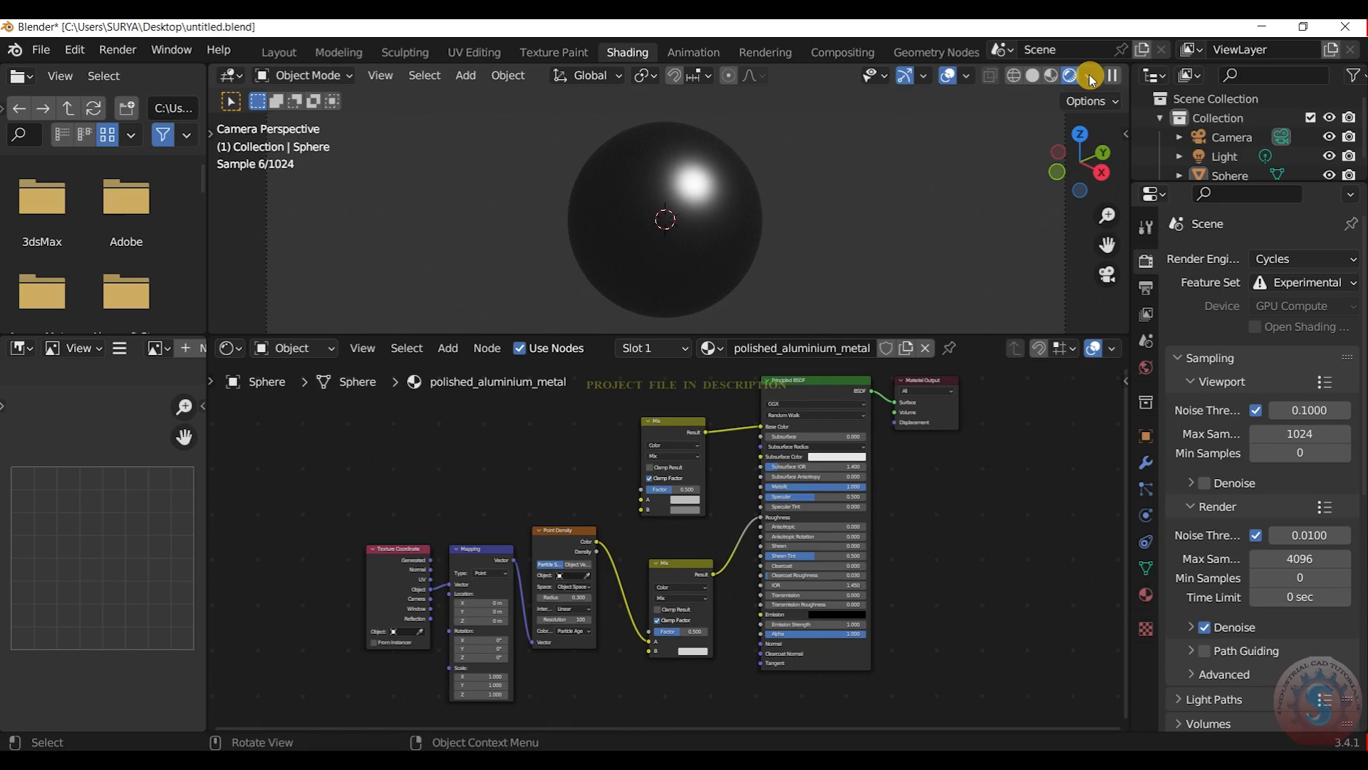
{"action": "left_click", "coordinate": [1088, 75]}
{"action": "left_click", "coordinate": [980, 171]}
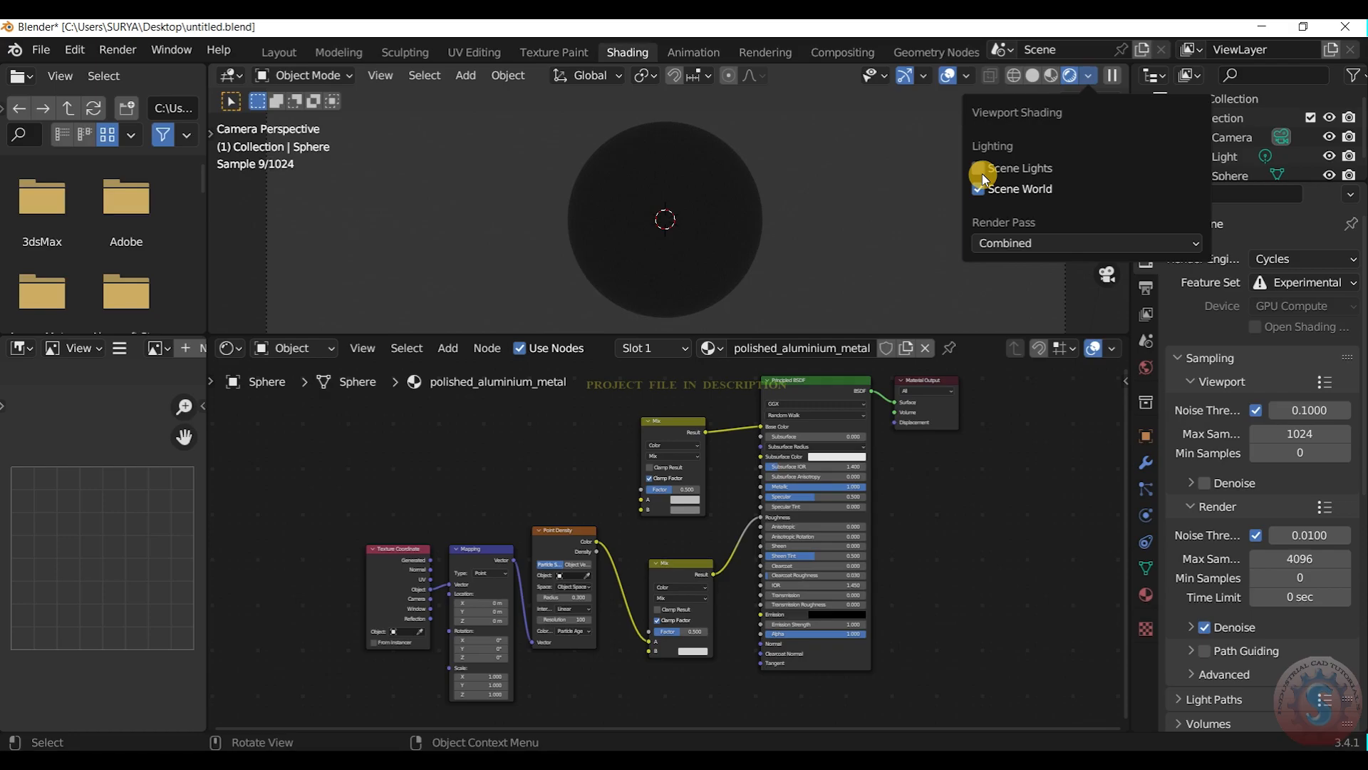
{"action": "left_click", "coordinate": [981, 173]}
Step: Compare the sphere's rendered look by switching the render engine to Eevee and back to Cycles
{"action": "left_click", "coordinate": [1302, 258]}
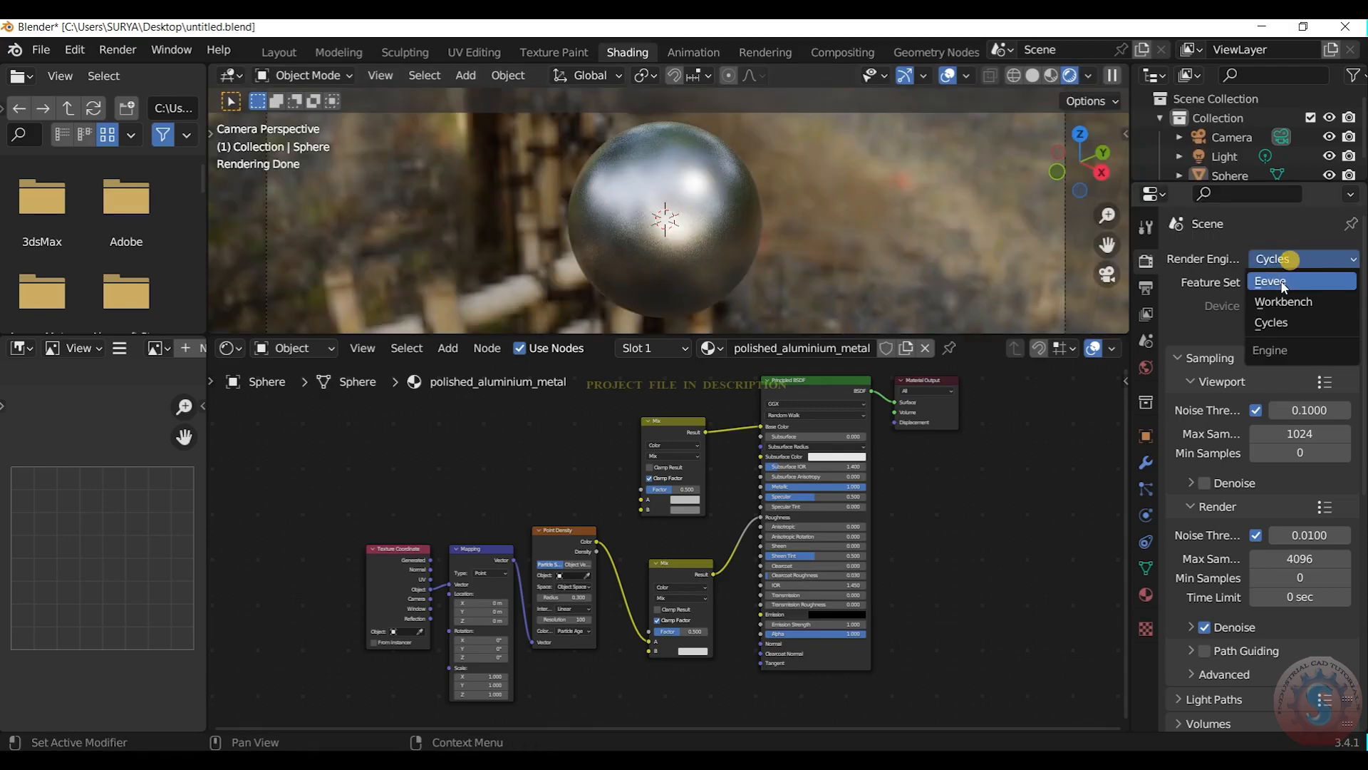
{"action": "left_click", "coordinate": [1283, 282]}
{"action": "left_click", "coordinate": [1284, 259]}
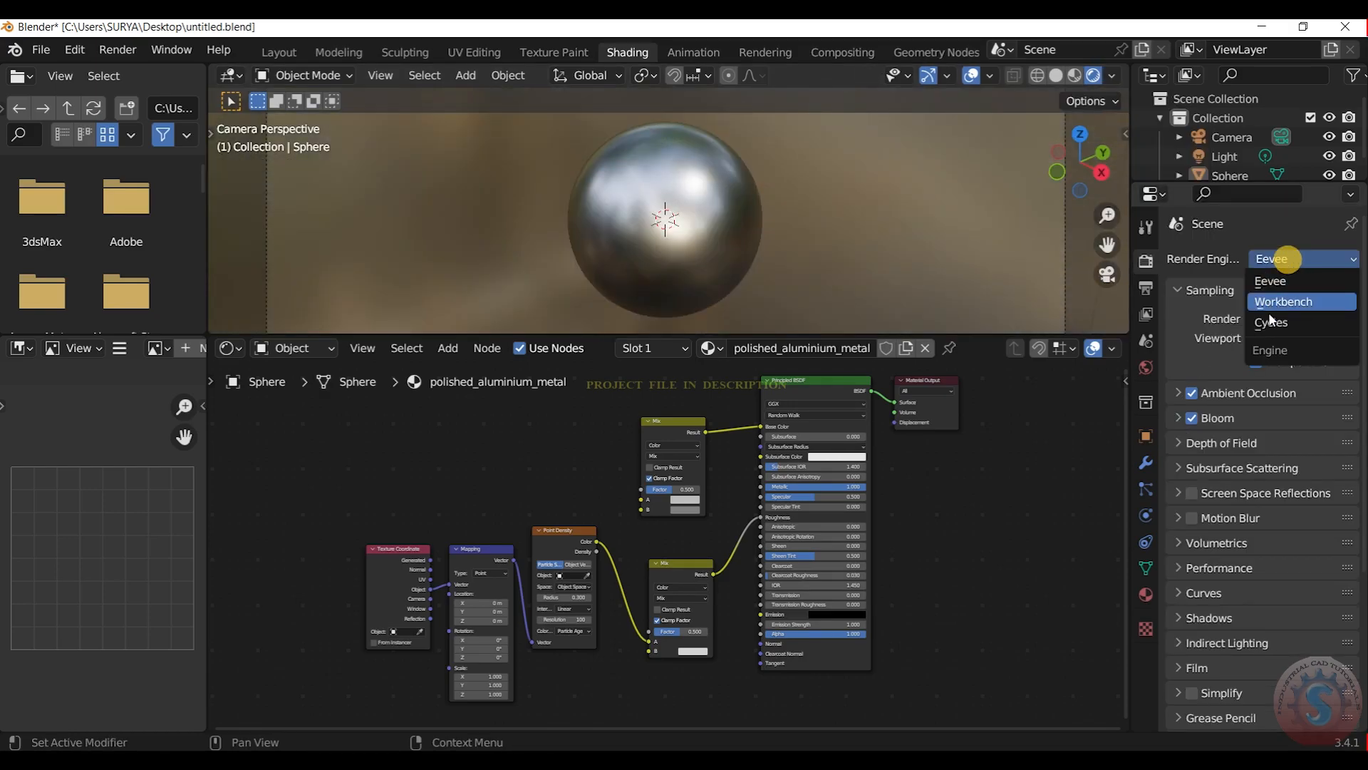
{"action": "left_click", "coordinate": [1272, 322]}
{"action": "scroll", "coordinate": [1230, 721], "scroll_direction": "down", "scroll_amount": 10}
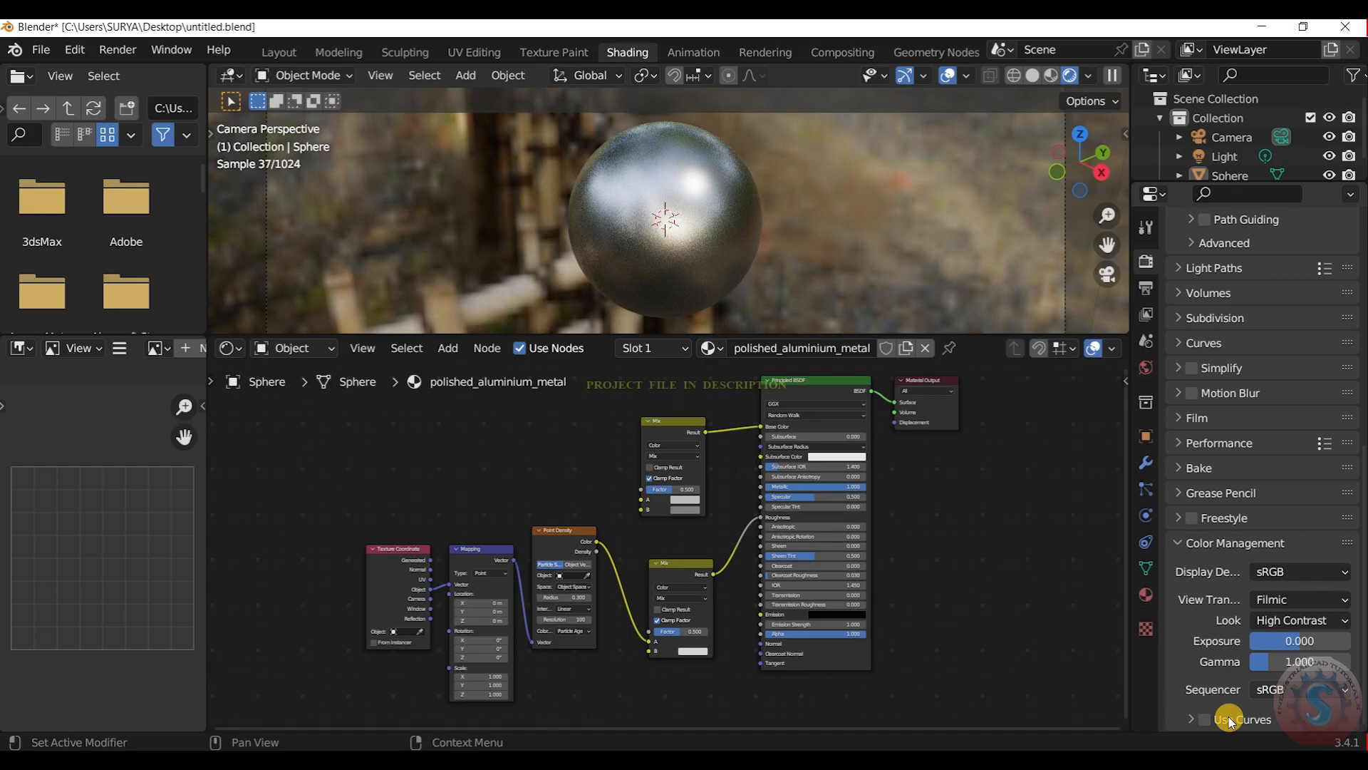
{"action": "scroll", "coordinate": [1230, 713], "scroll_direction": "up", "scroll_amount": 2}
{"action": "left_click", "coordinate": [1197, 400]}
{"action": "left_click", "coordinate": [1197, 400]}
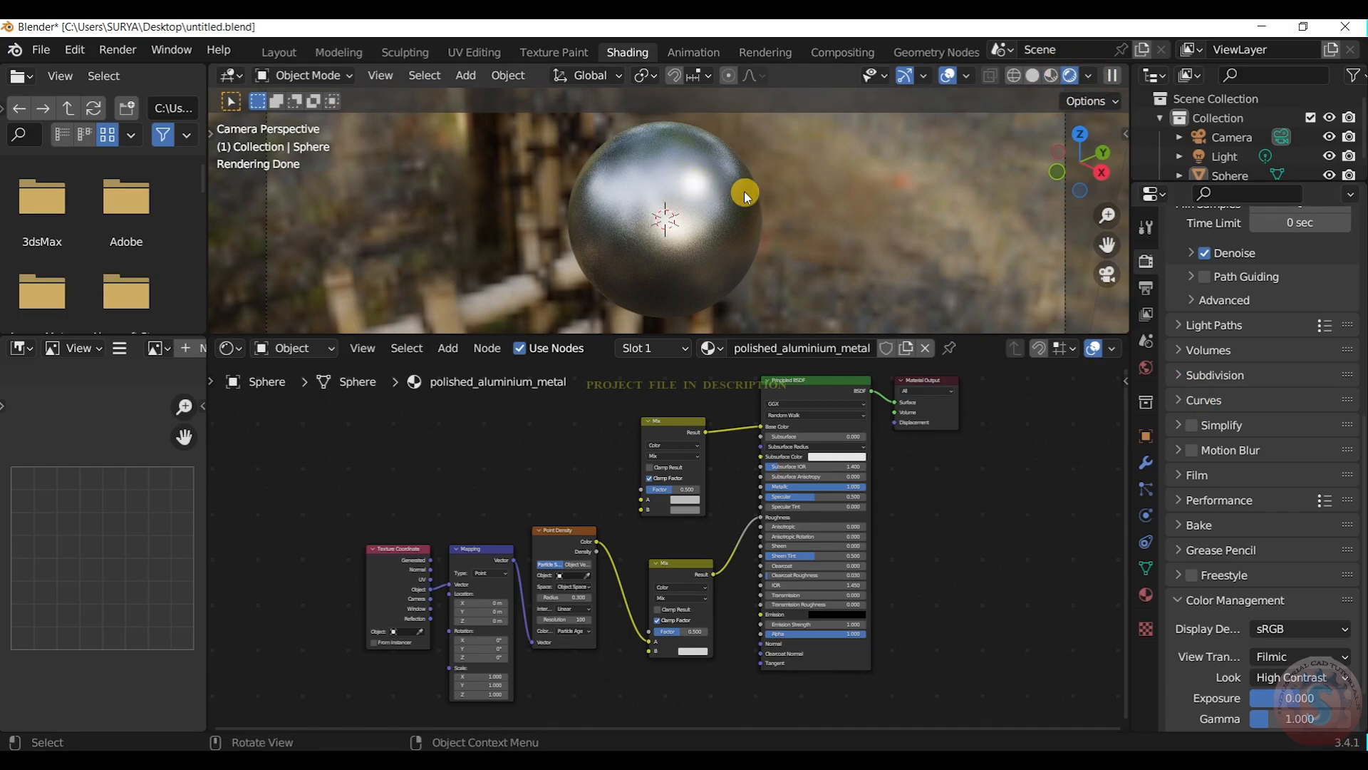
Step: Hide the gizmos and overlays in the 3D viewport for a clean view of the rendered sphere
{"action": "left_click", "coordinate": [903, 77]}
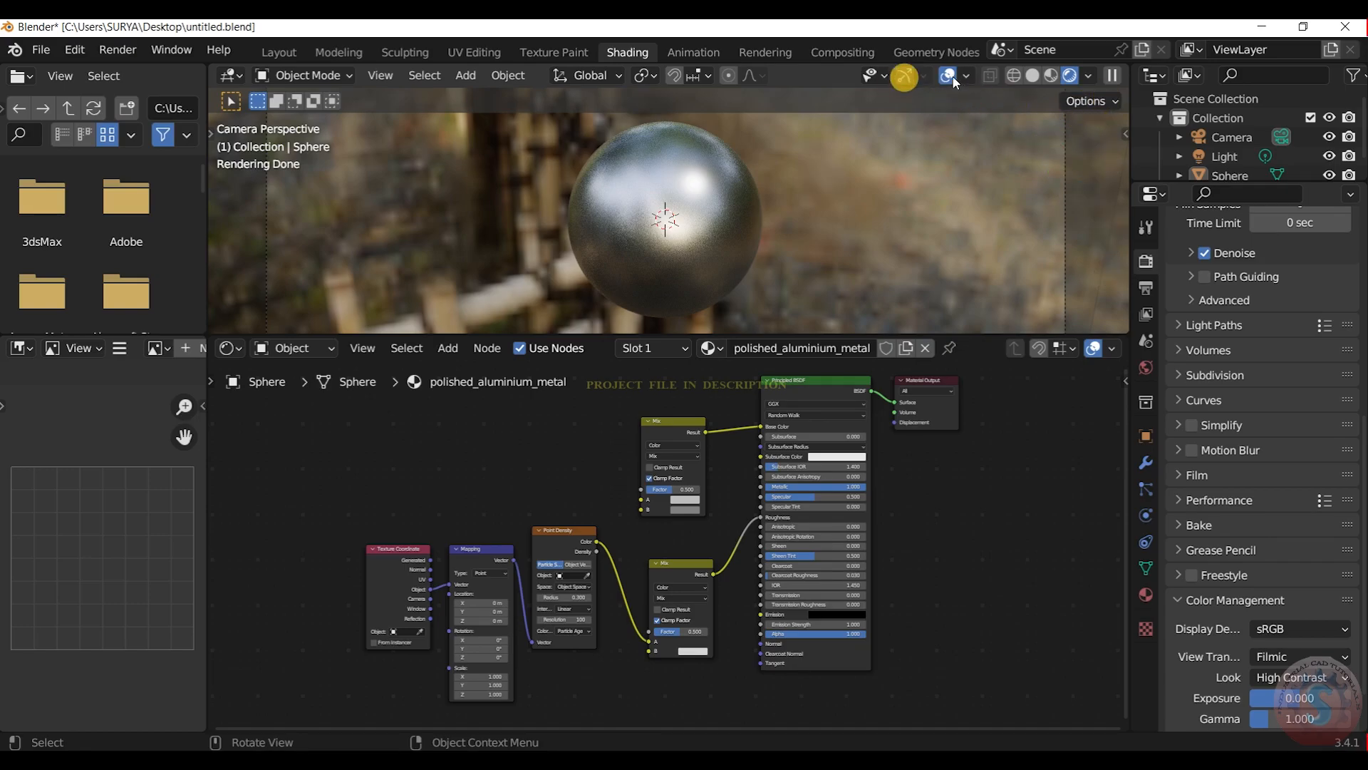
{"action": "left_click", "coordinate": [948, 75]}
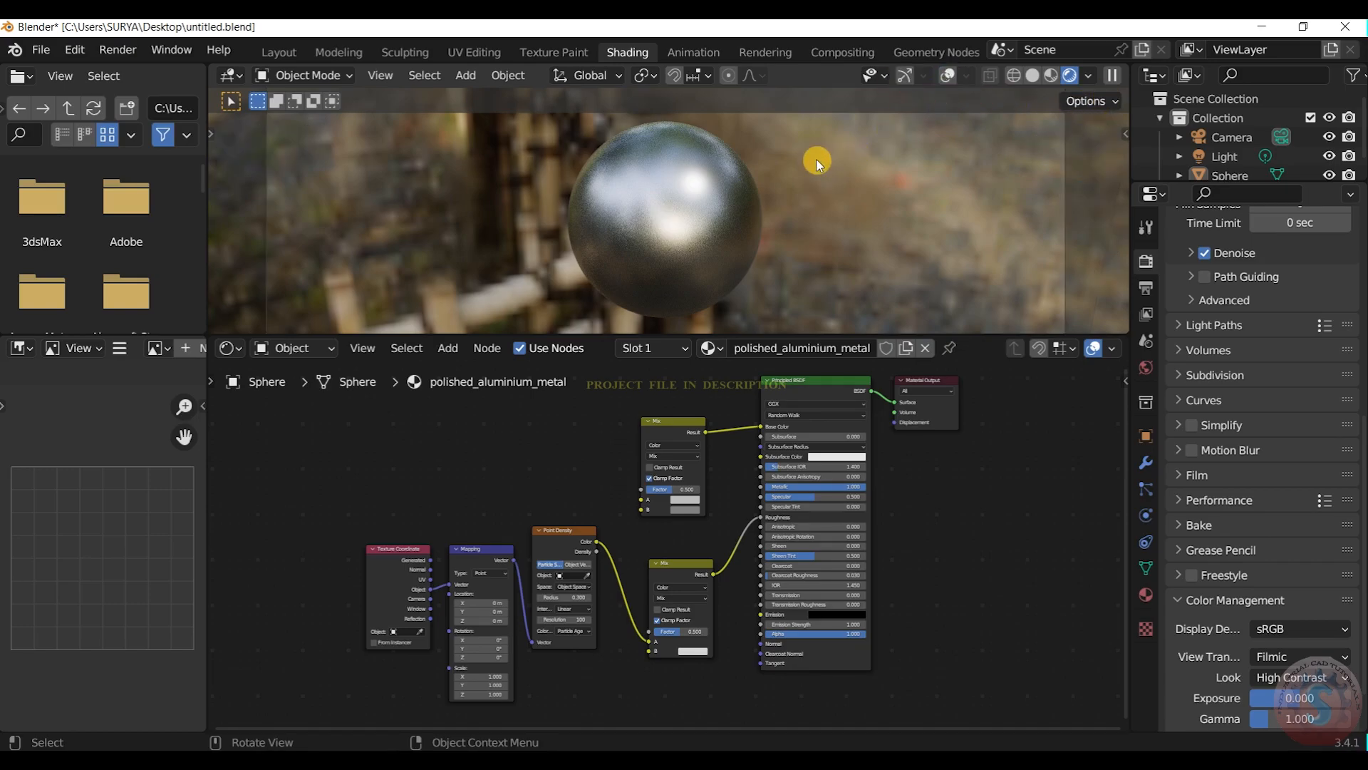